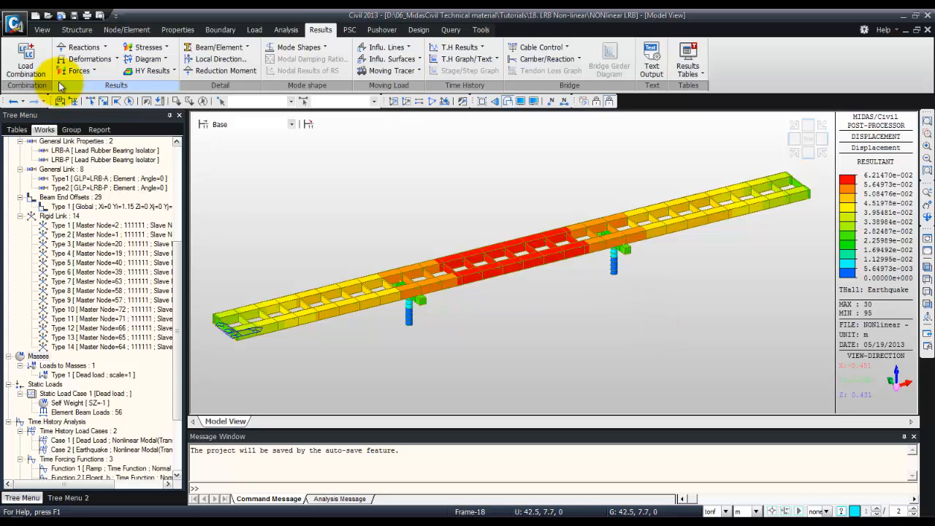
Close the current project and start a new project
{"action": "left_click", "coordinate": [43, 30]}
{"action": "left_click", "coordinate": [14, 25]}
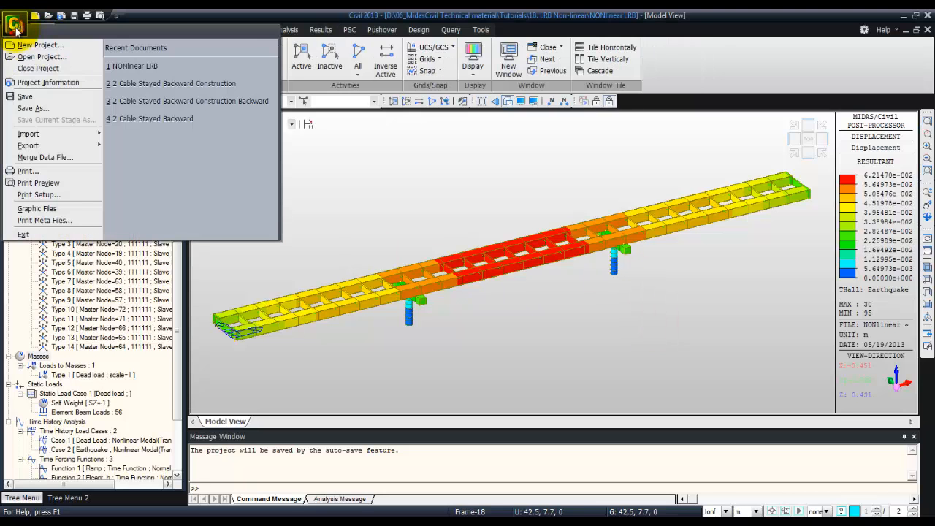
{"action": "left_click", "coordinate": [35, 68]}
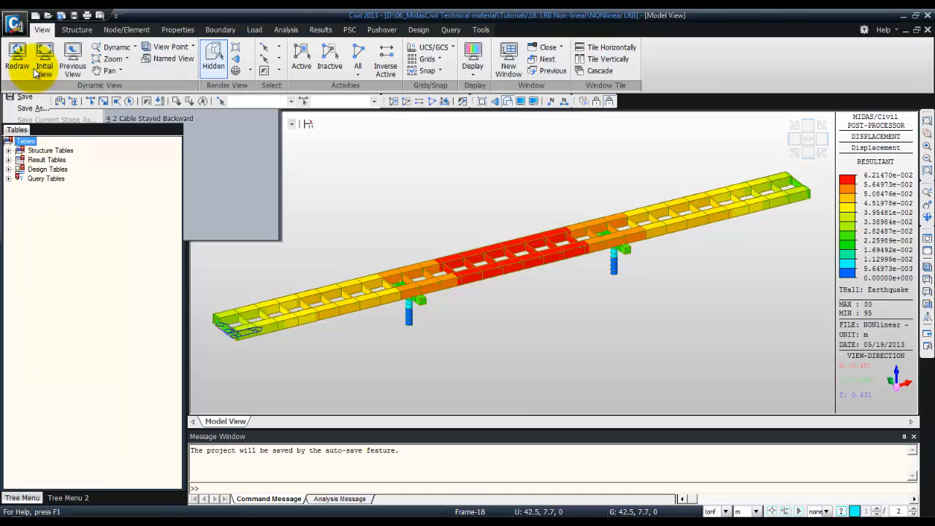
{"action": "left_click", "coordinate": [15, 25]}
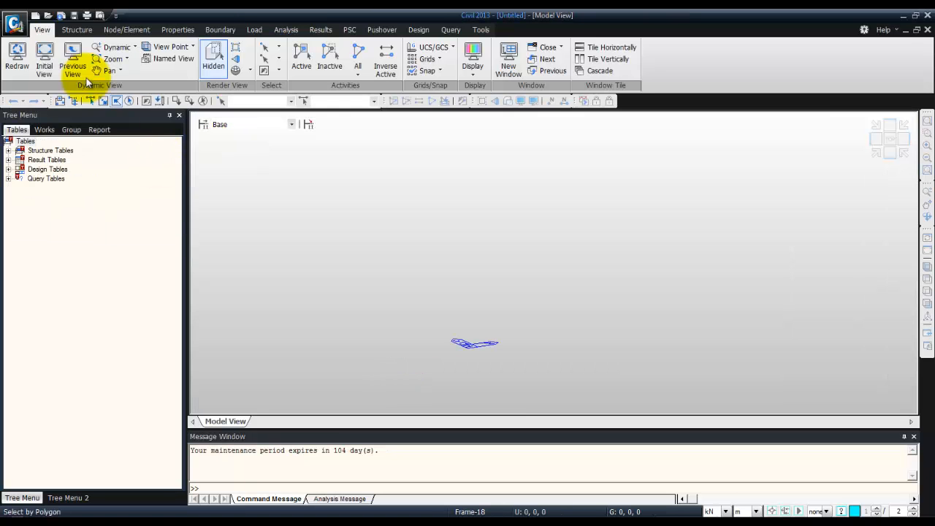
Save the new project as nonlinear LRB2
{"action": "left_click", "coordinate": [15, 25]}
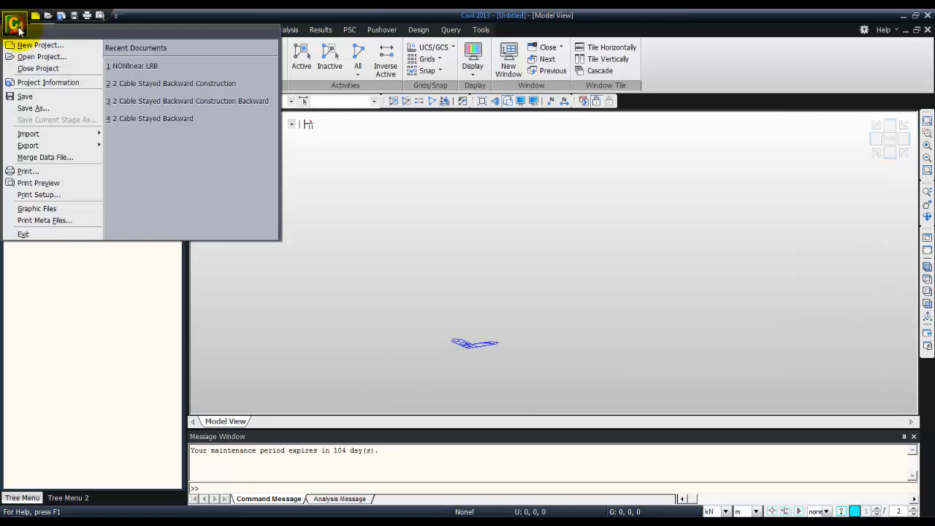
{"action": "left_click", "coordinate": [35, 108]}
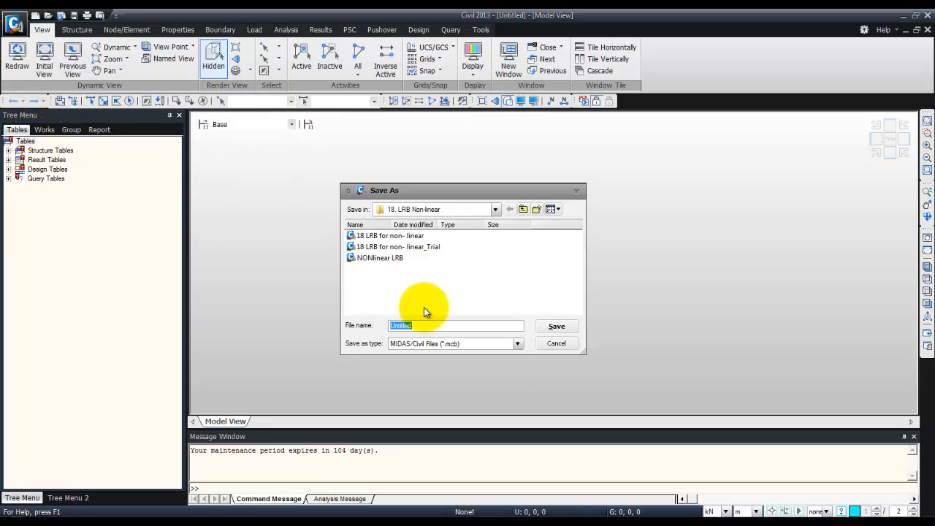
{"action": "type", "text": "nonline"}
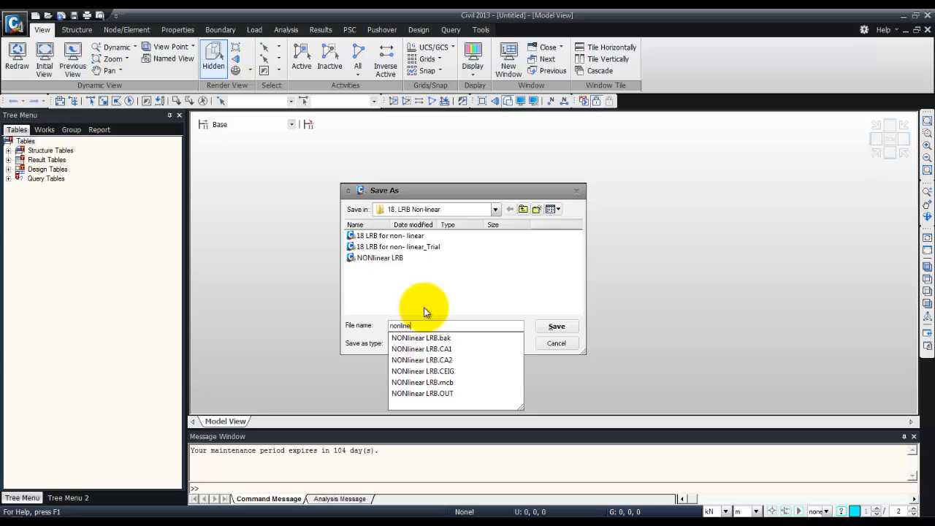
{"action": "type", "text": "ar LRB2"}
{"action": "left_click", "coordinate": [559, 327]}
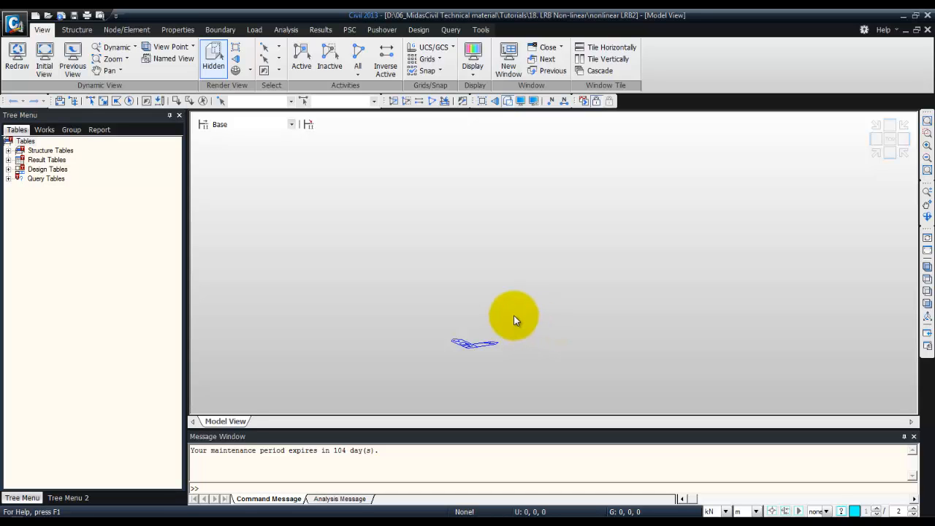
Import the MIDAS/Civil MCT file 18 LRB for non- linear_Structural Model into the project
{"action": "left_click", "coordinate": [15, 25]}
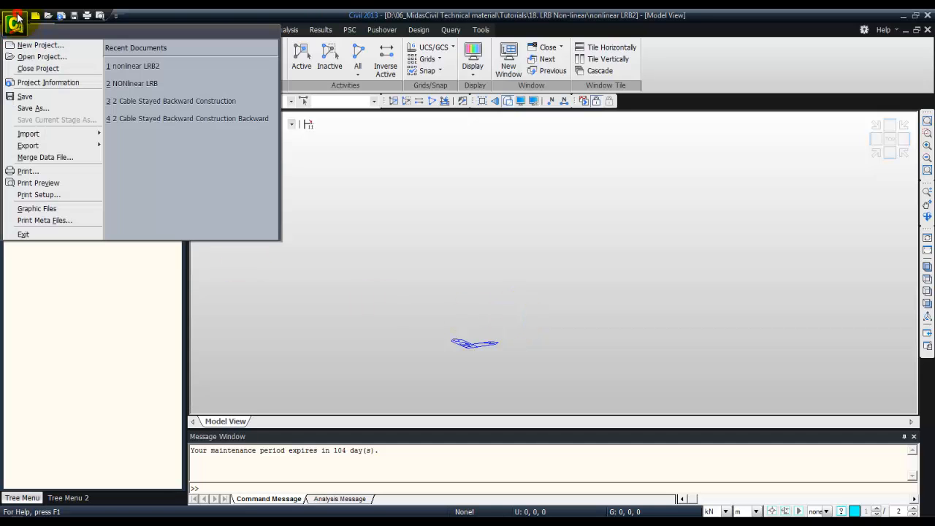
{"action": "mouse_move", "coordinate": [63, 143]}
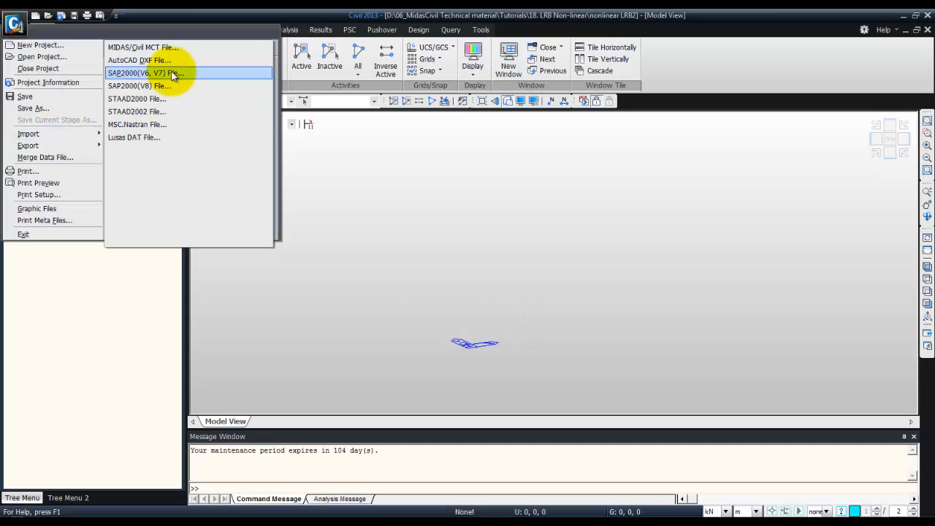
{"action": "left_click", "coordinate": [180, 49]}
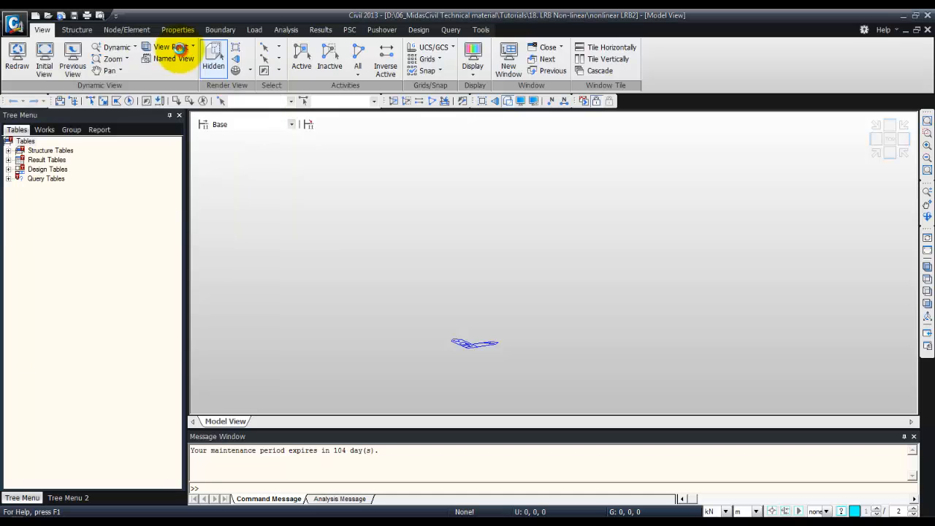
{"action": "left_click", "coordinate": [417, 236]}
{"action": "left_click", "coordinate": [557, 311]}
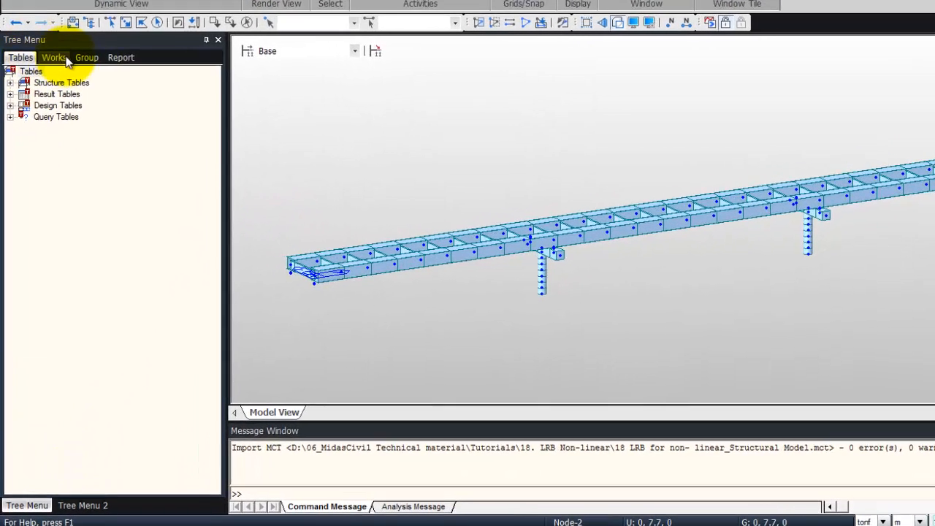
Display the element beam loads of the dead load static case in the model view
{"action": "left_click", "coordinate": [43, 130]}
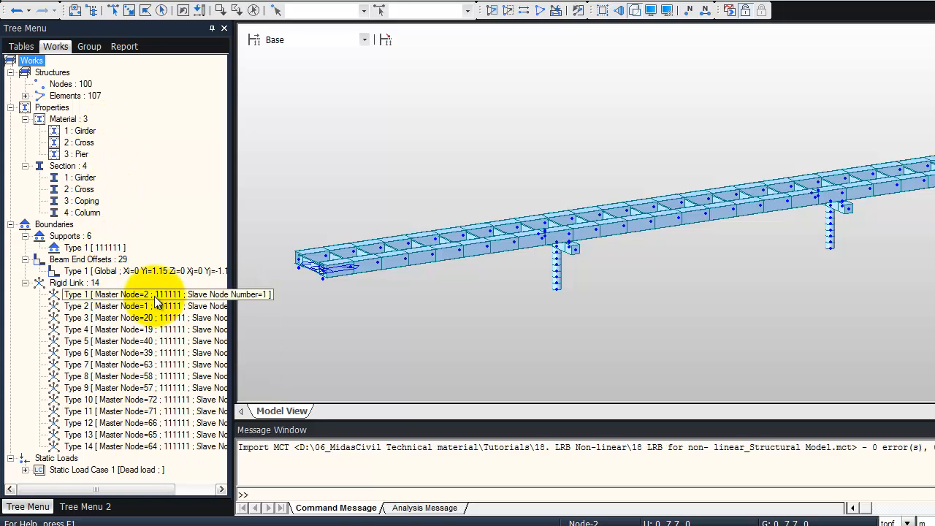
{"action": "left_click", "coordinate": [25, 472]}
{"action": "right_click", "coordinate": [95, 458]}
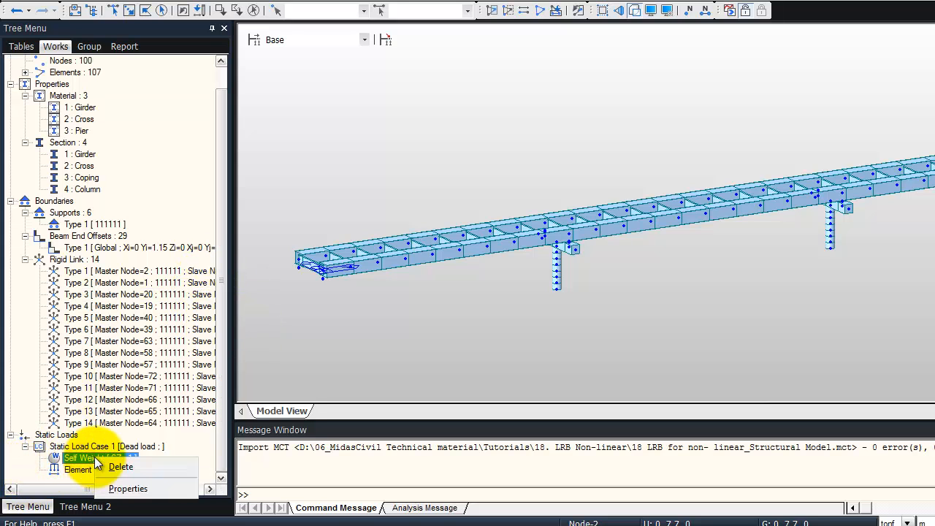
{"action": "right_click", "coordinate": [78, 470]}
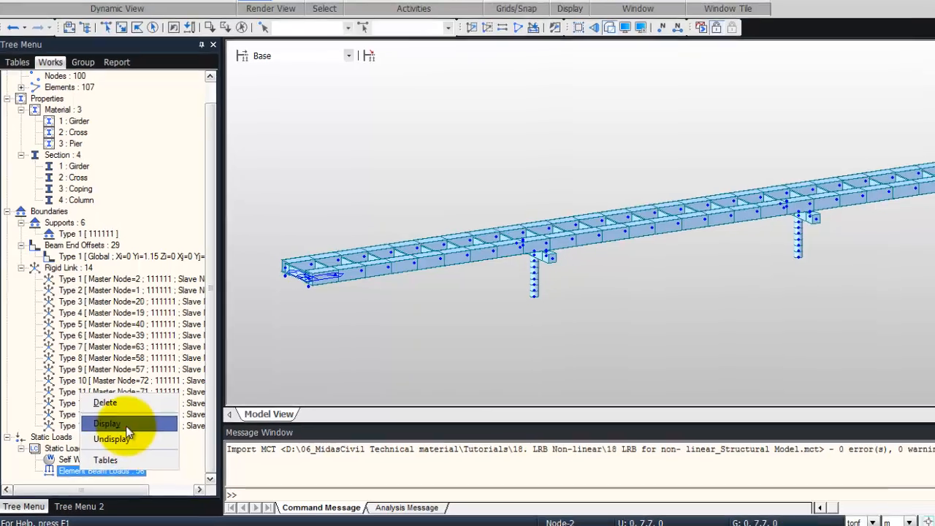
{"action": "left_click", "coordinate": [124, 426]}
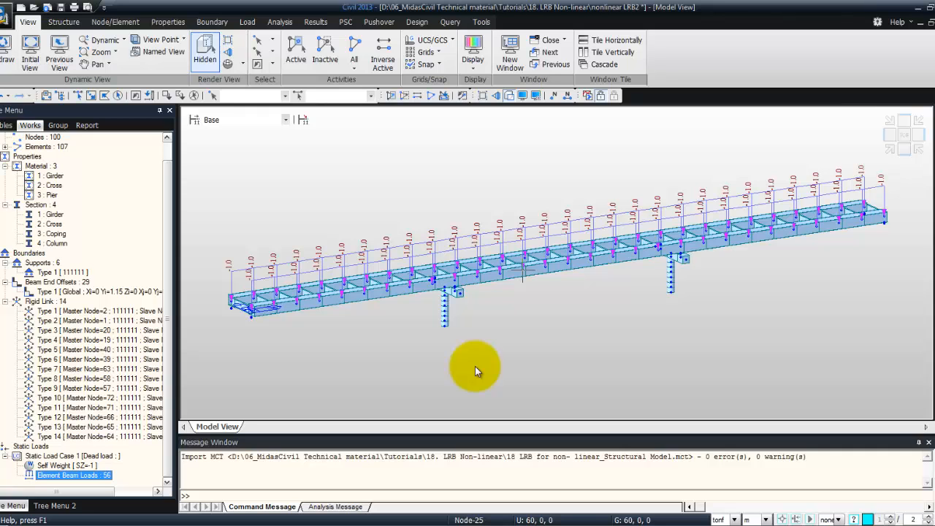
Hide the element beam loads from the model view again
{"action": "right_click", "coordinate": [95, 476]}
{"action": "left_click", "coordinate": [115, 453]}
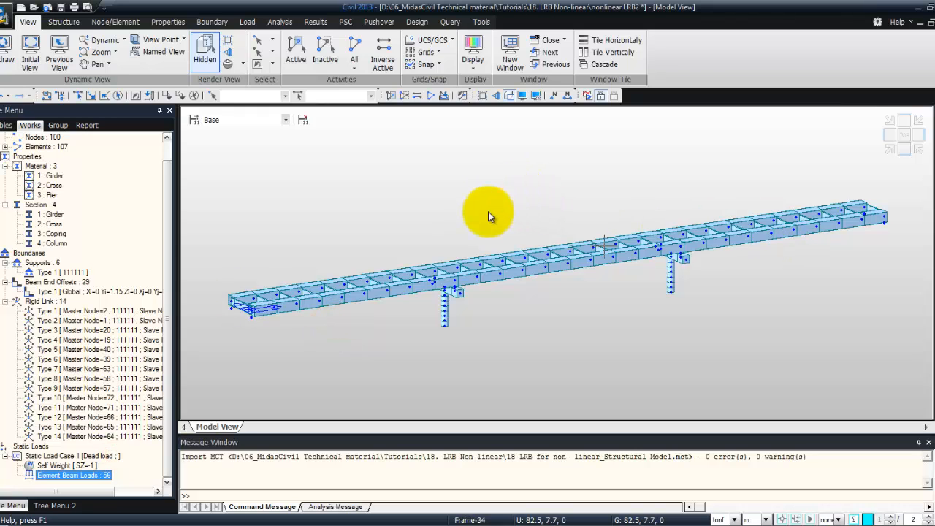
{"action": "left_click", "coordinate": [458, 213]}
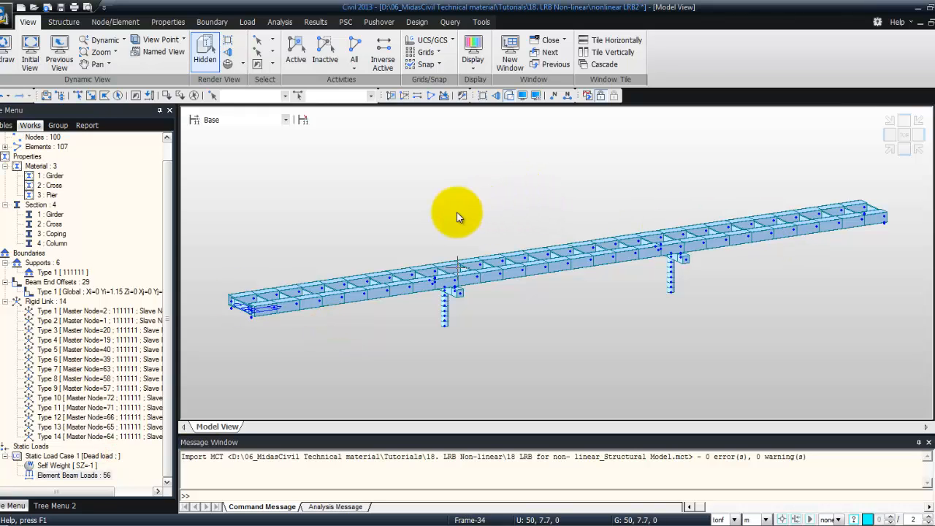
{"action": "mouse_move", "coordinate": [457, 212]}
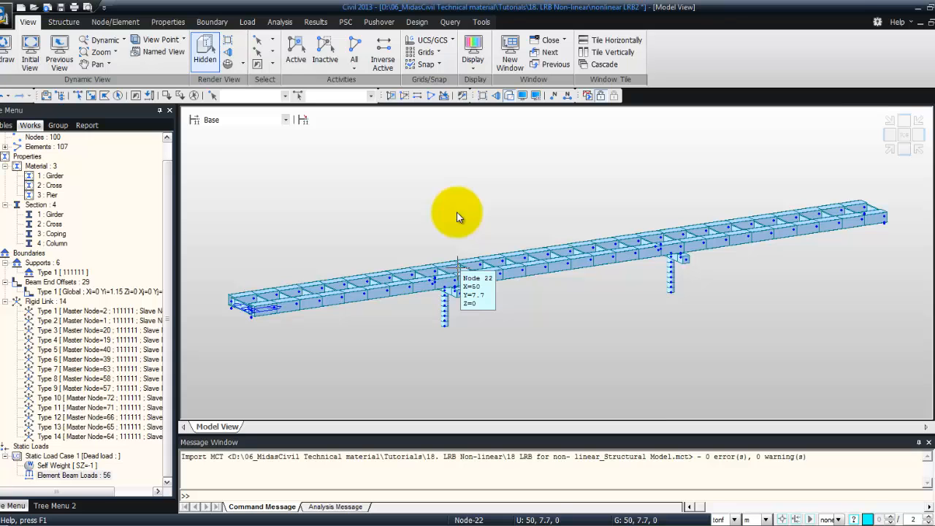
Switch to the PDF document and review the nonlinear link (LRB) property tables for abutment and pier
{"action": "key", "text": "alt+Tab"}
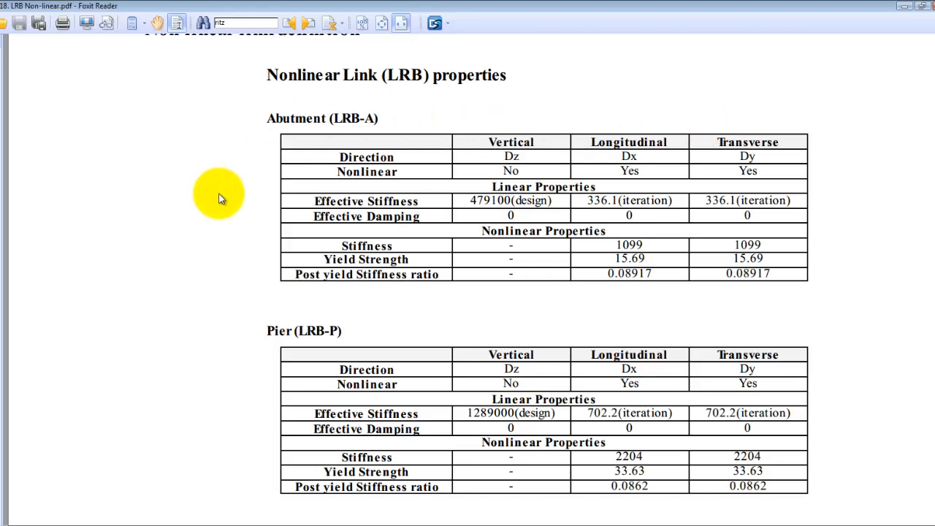
{"action": "scroll", "coordinate": [219, 198], "scroll_direction": "up", "scroll_amount": 2}
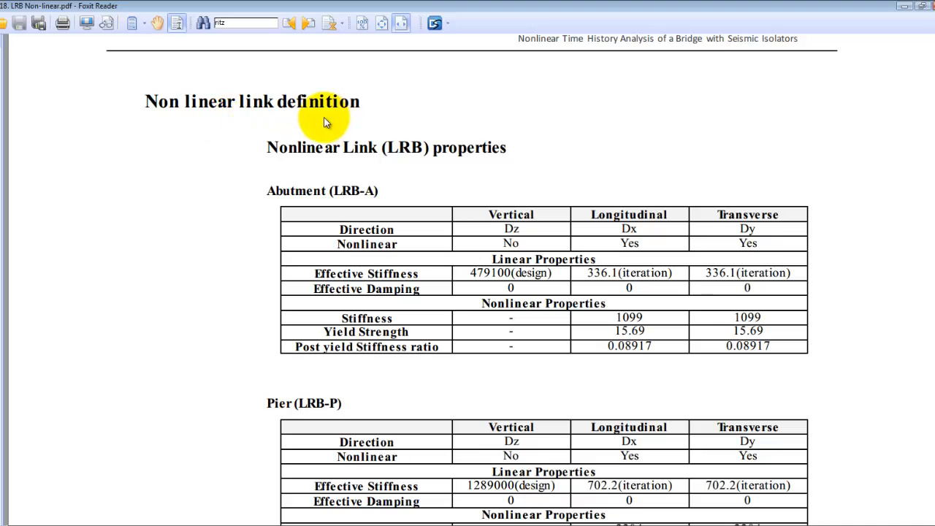
{"action": "scroll", "coordinate": [326, 124], "scroll_direction": "down", "scroll_amount": 1}
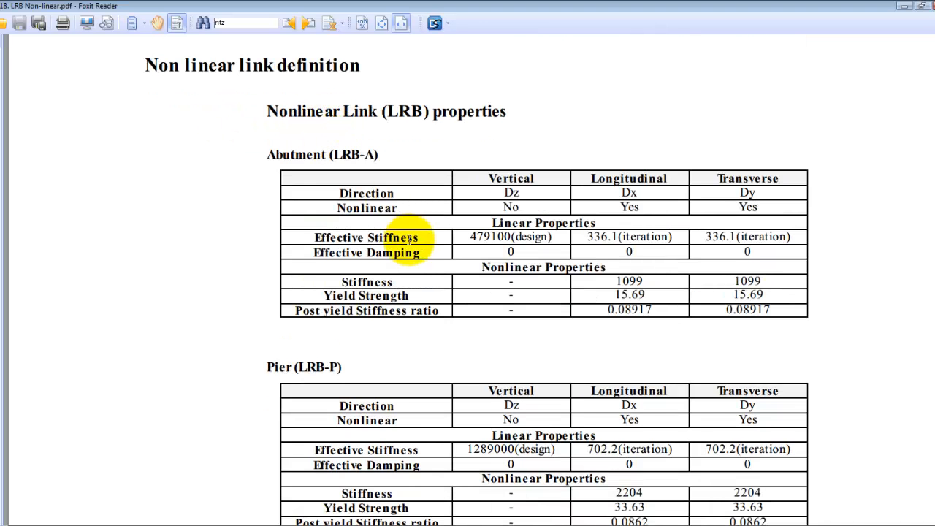
{"action": "scroll", "coordinate": [409, 240], "scroll_direction": "down", "scroll_amount": 1}
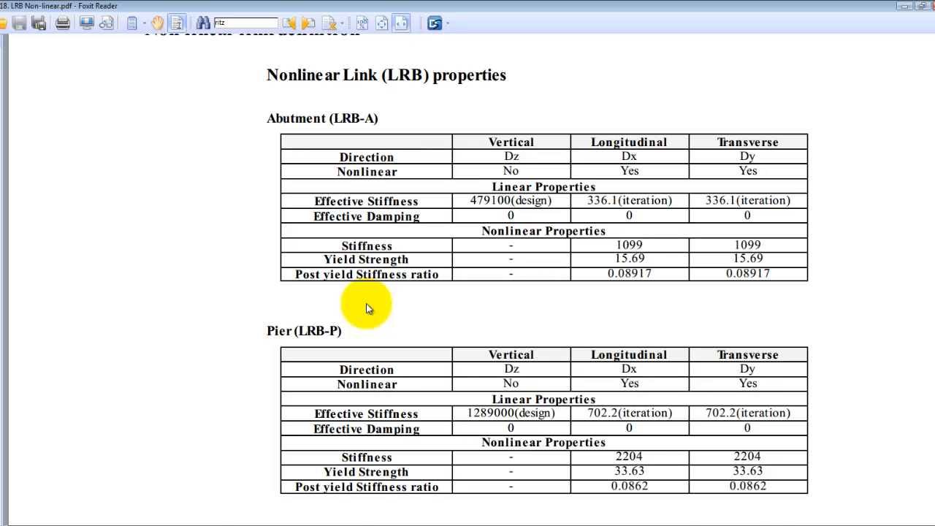
{"action": "key", "text": "alt+Tab"}
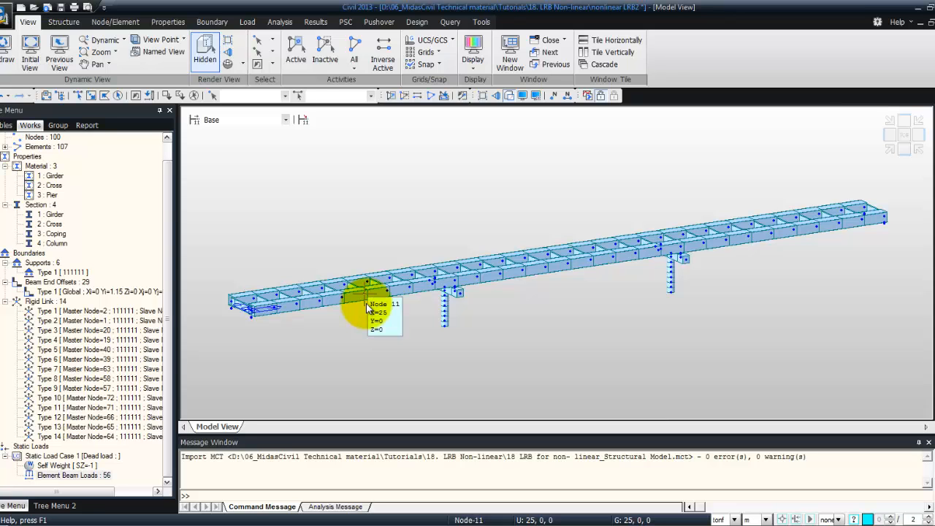
Add a general link property named LRB-A with the Lead Rubber Bearing Isolator property type
{"action": "left_click", "coordinate": [213, 24]}
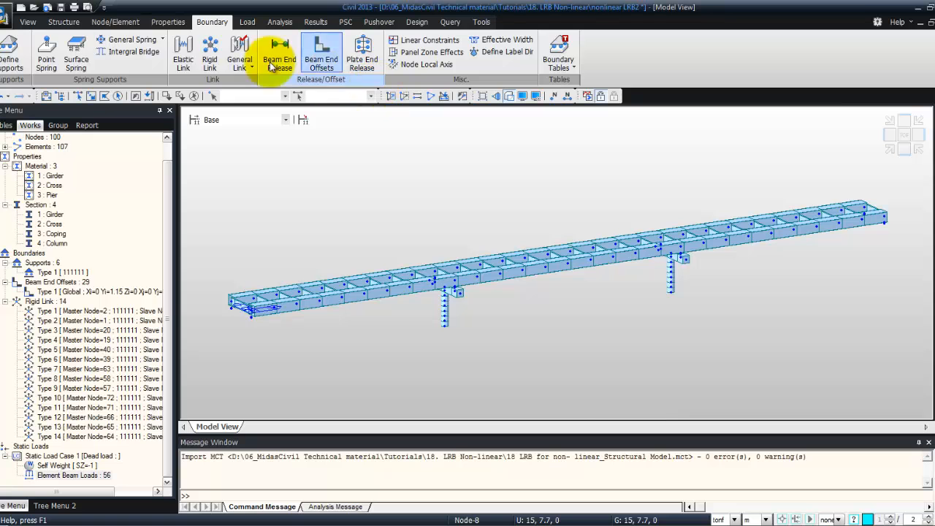
{"action": "left_click", "coordinate": [237, 66]}
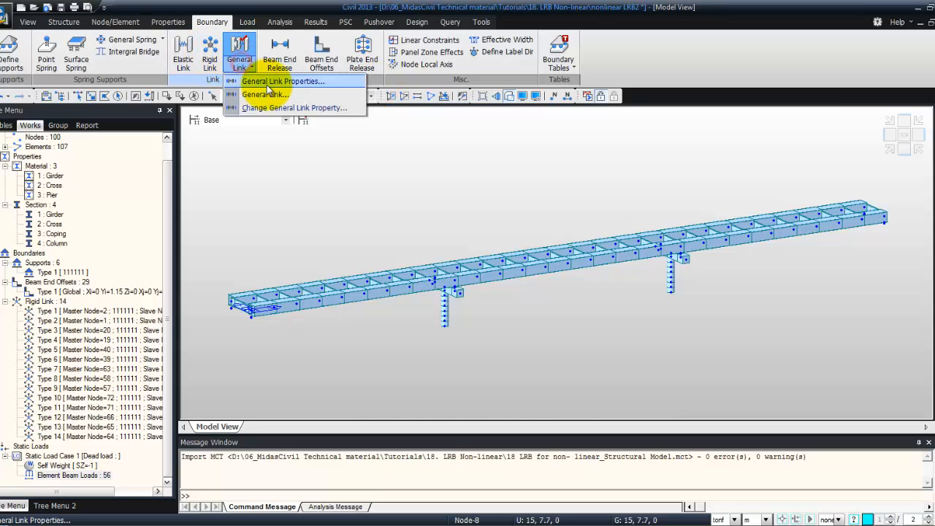
{"action": "left_click", "coordinate": [268, 84]}
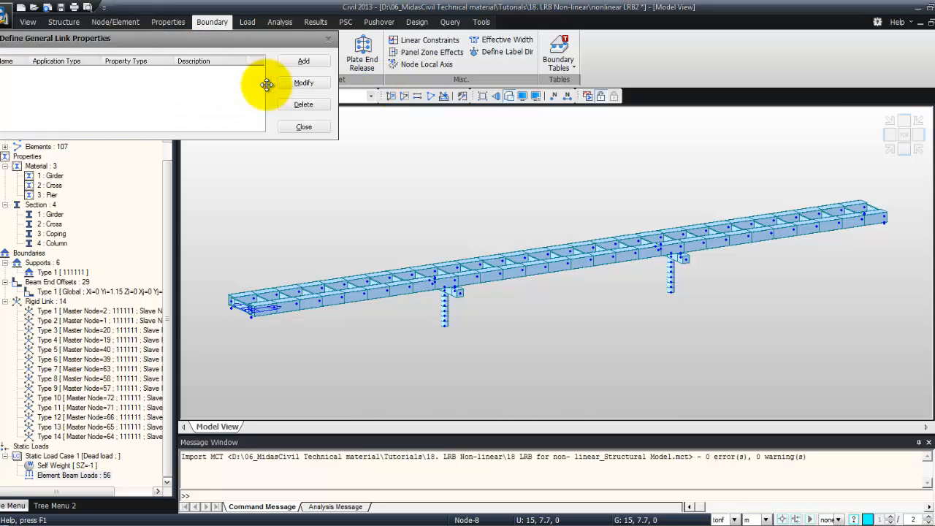
{"action": "left_click", "coordinate": [290, 66]}
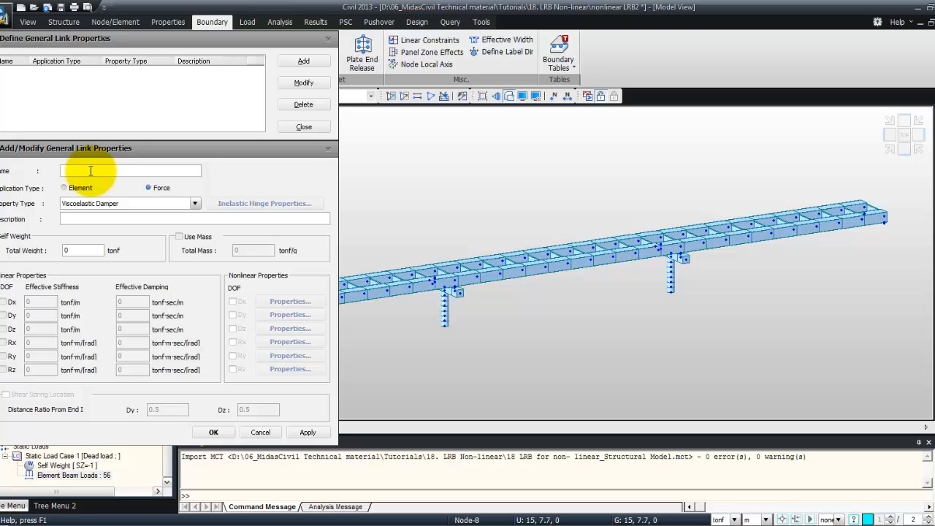
{"action": "type", "text": "LRB-A"}
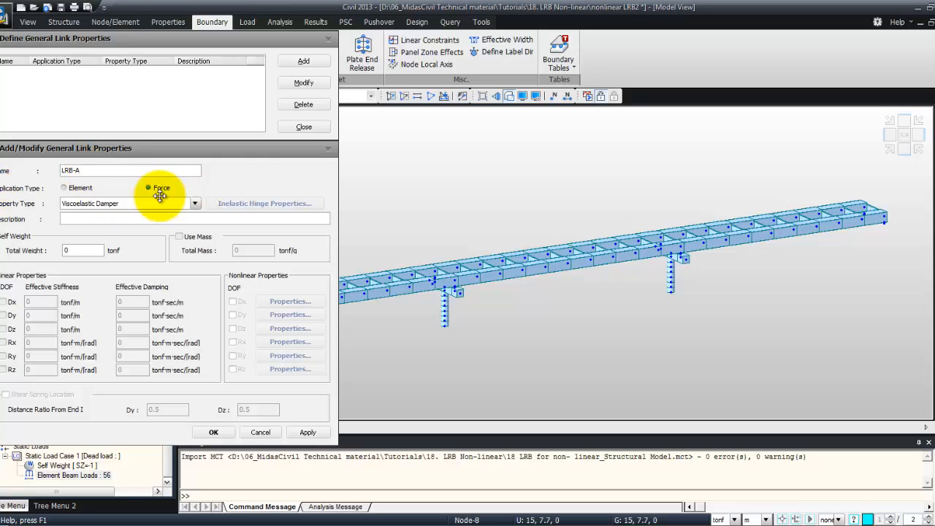
{"action": "left_click", "coordinate": [194, 203]}
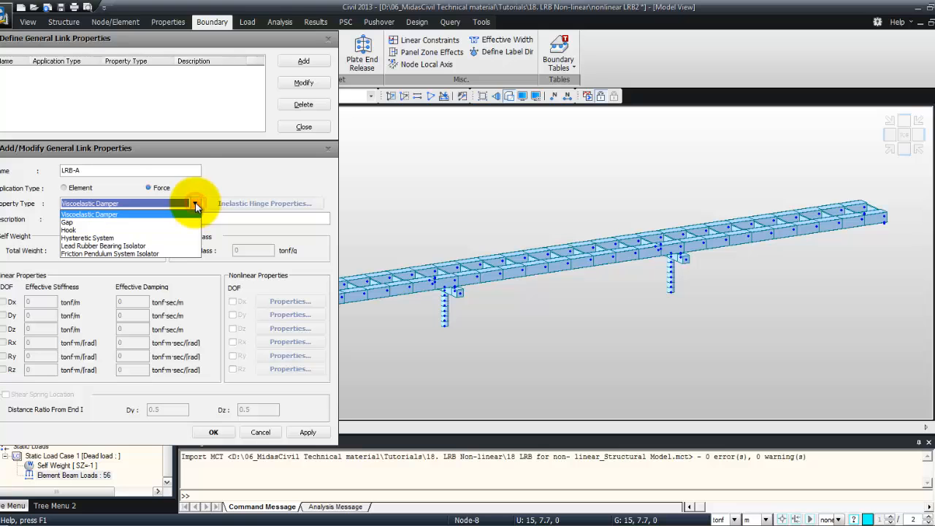
{"action": "left_click", "coordinate": [174, 248]}
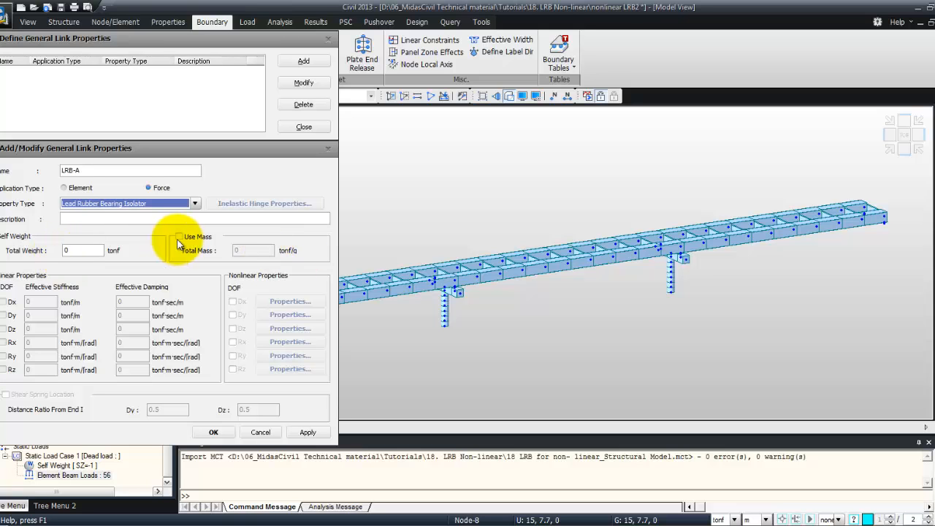
Enable the Dx, Dy and Dz linear degrees of freedom for the LRB-A link
{"action": "left_click", "coordinate": [4, 302]}
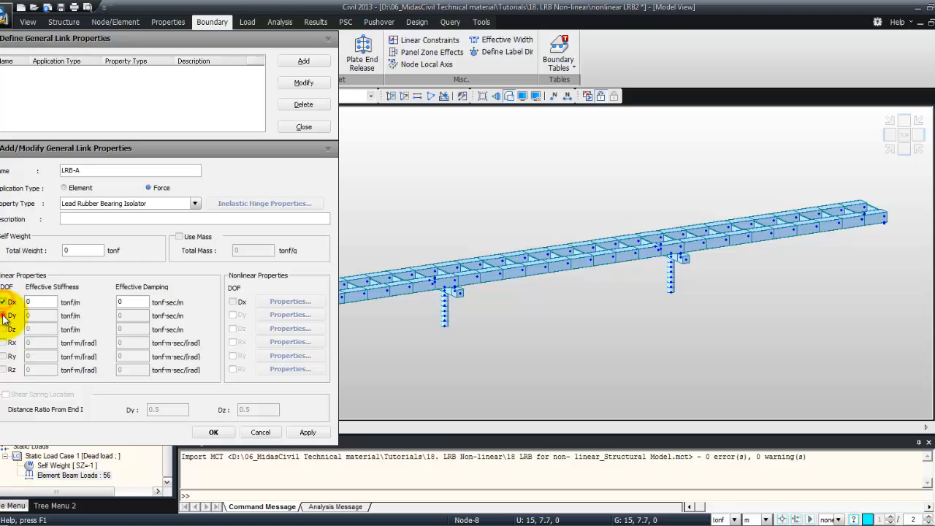
{"action": "left_click", "coordinate": [3, 315]}
{"action": "left_click", "coordinate": [3, 329]}
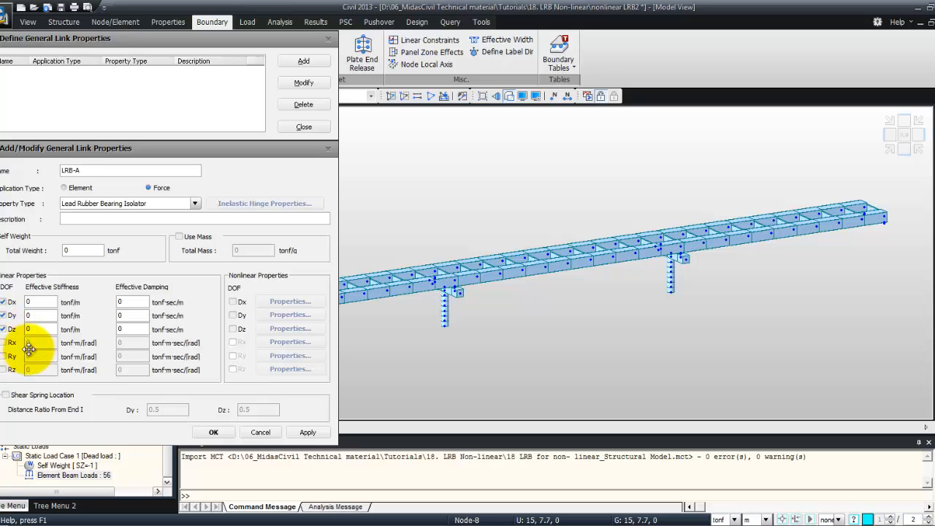
Set the effective stiffness to 479100 for Dx and 336.1 for both Dy and Dz
{"action": "left_click", "coordinate": [43, 301]}
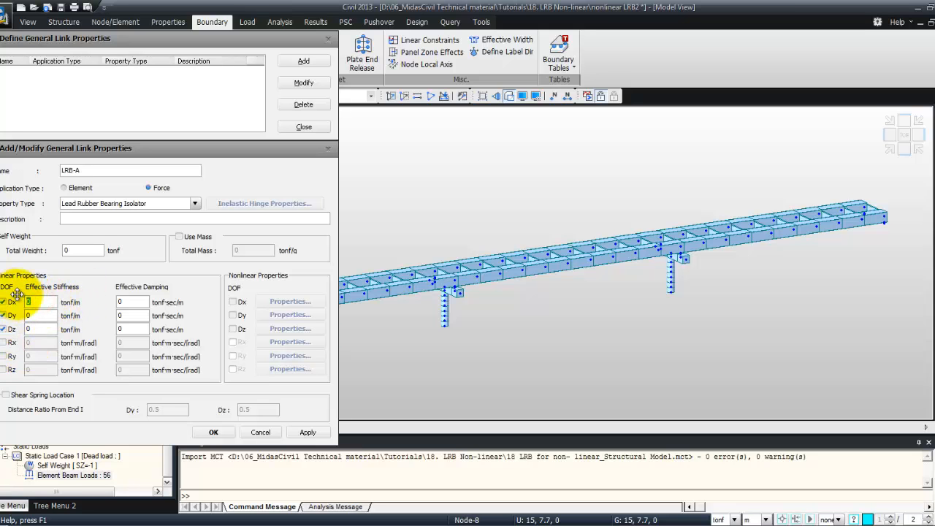
{"action": "type", "text": "479100"}
{"action": "left_click_drag", "start_coordinate": [36, 316], "coordinate": [13, 317]}
{"action": "type", "text": "336"}
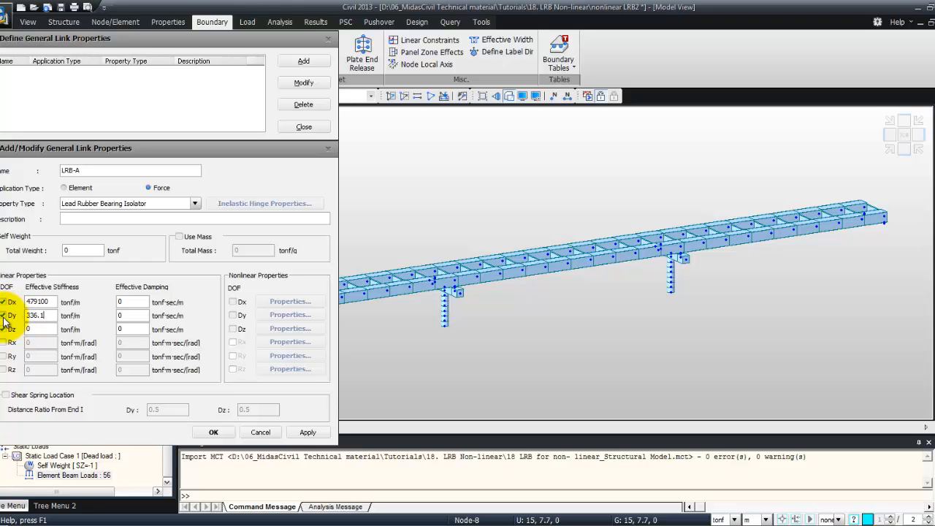
{"action": "type", "text": ".1"}
{"action": "left_click", "coordinate": [15, 328]}
{"action": "type", "text": "336.1"}
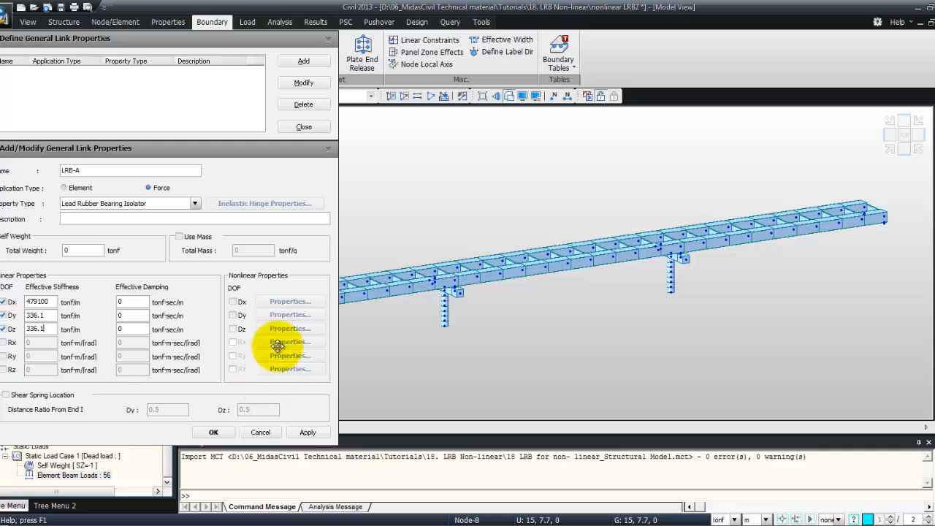
Enable the Dy nonlinear shear spring for LRB-A with stiffness 1099, yield strength 15.69 and post-yield stiffness ratio 0.08917
{"action": "left_click", "coordinate": [233, 315]}
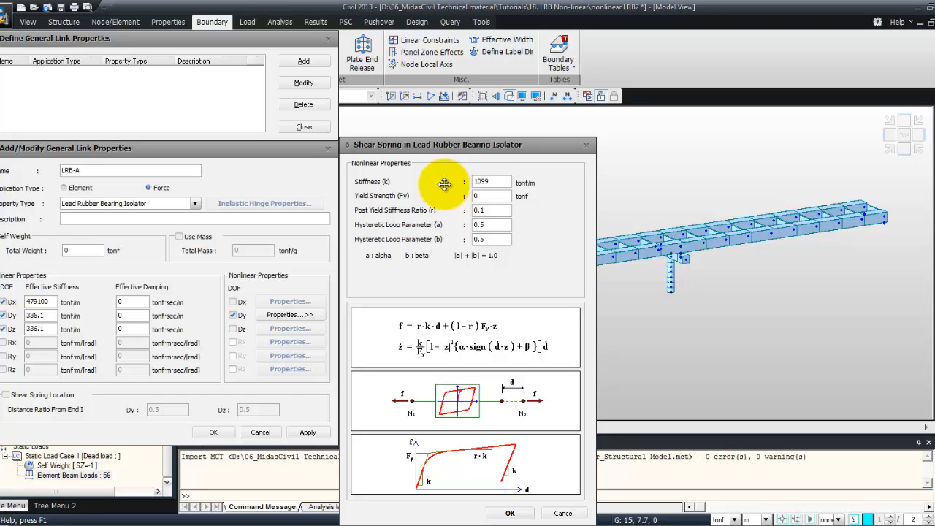
{"action": "double_click", "coordinate": [485, 196]}
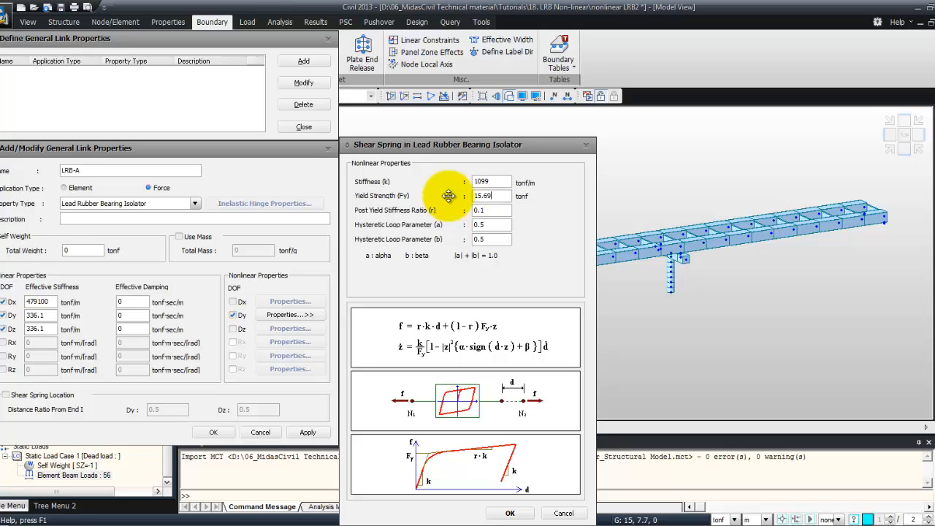
{"action": "double_click", "coordinate": [489, 210]}
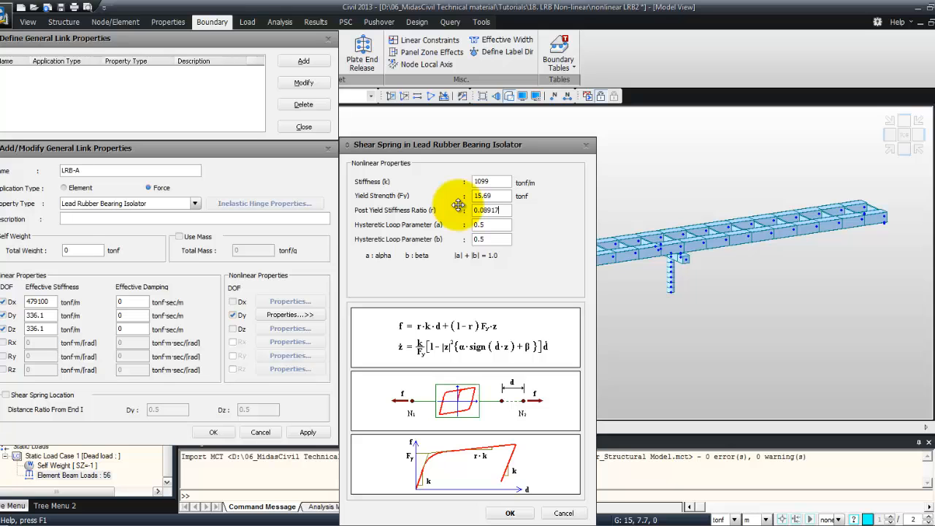
{"action": "left_click", "coordinate": [506, 512]}
Enable the Dz nonlinear shear spring with the same stiffness 1099, yield strength 15.69 and ratio 0.08917, then apply LRB-A
{"action": "left_click", "coordinate": [232, 329]}
{"action": "left_click", "coordinate": [290, 328]}
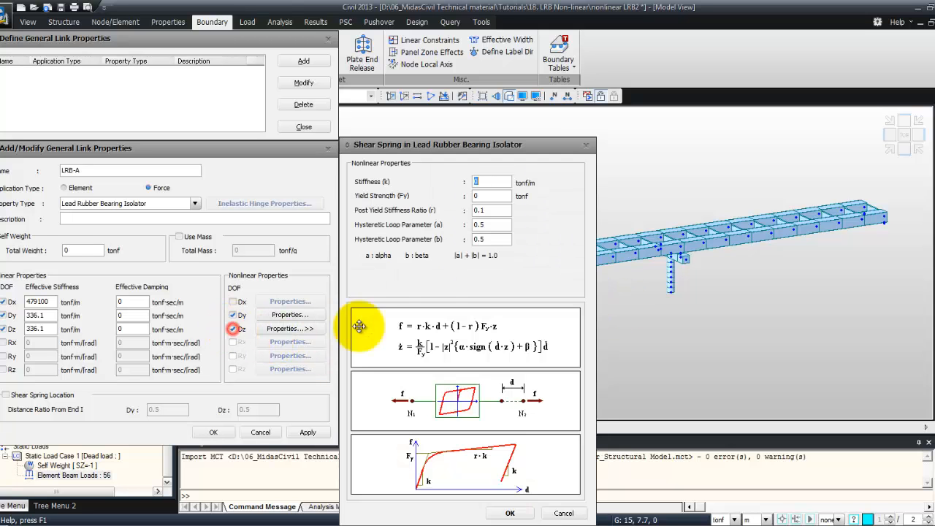
{"action": "left_click_drag", "start_coordinate": [498, 179], "coordinate": [458, 180]}
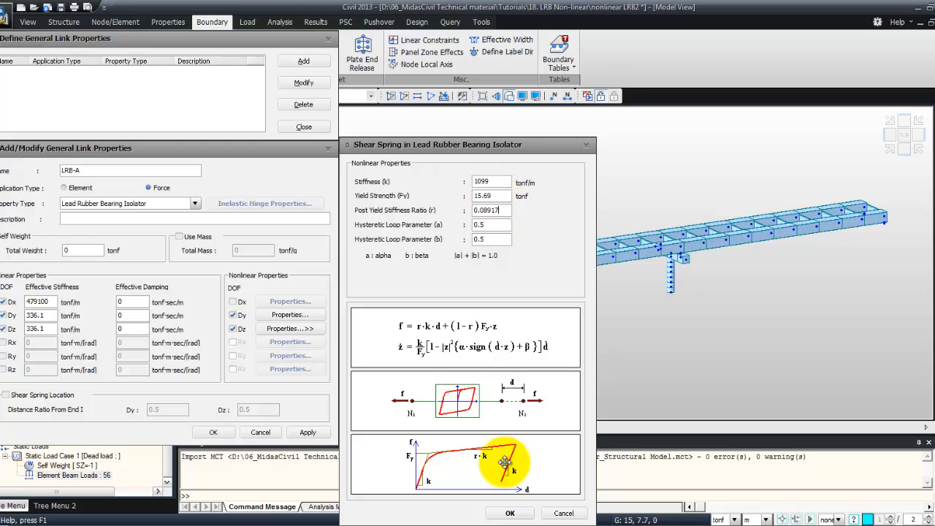
{"action": "left_click", "coordinate": [510, 514]}
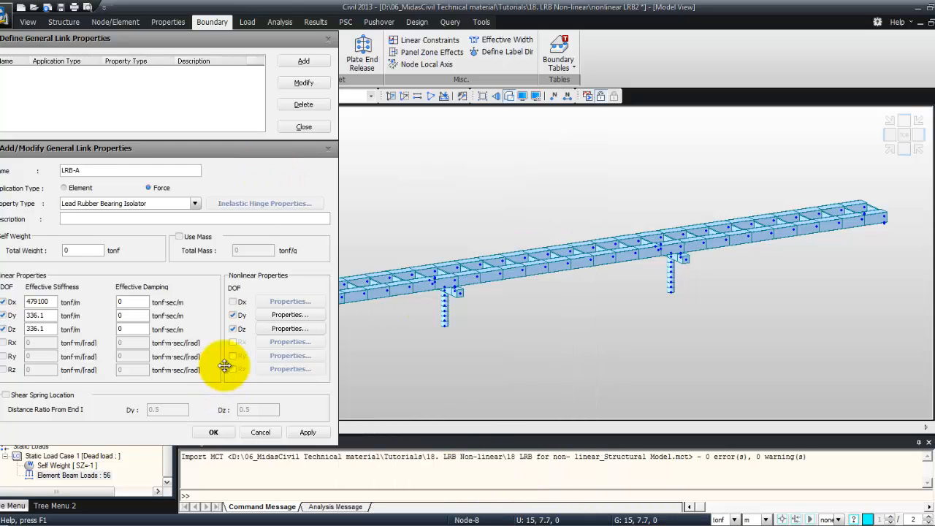
{"action": "left_click", "coordinate": [307, 432]}
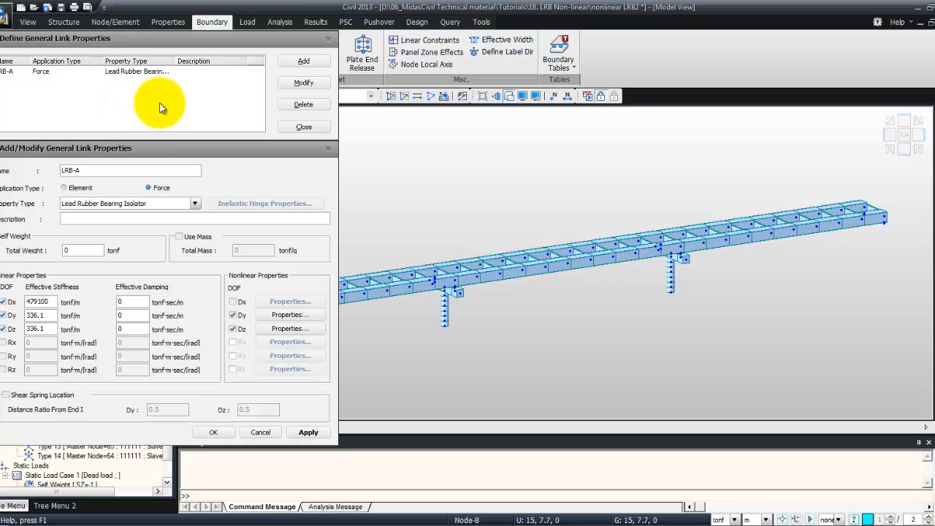
Create a second link property LRB-P with effective stiffness 1289000 for Dx and 702.1 for Dy and Dz
{"action": "key", "text": "BackSpace"}
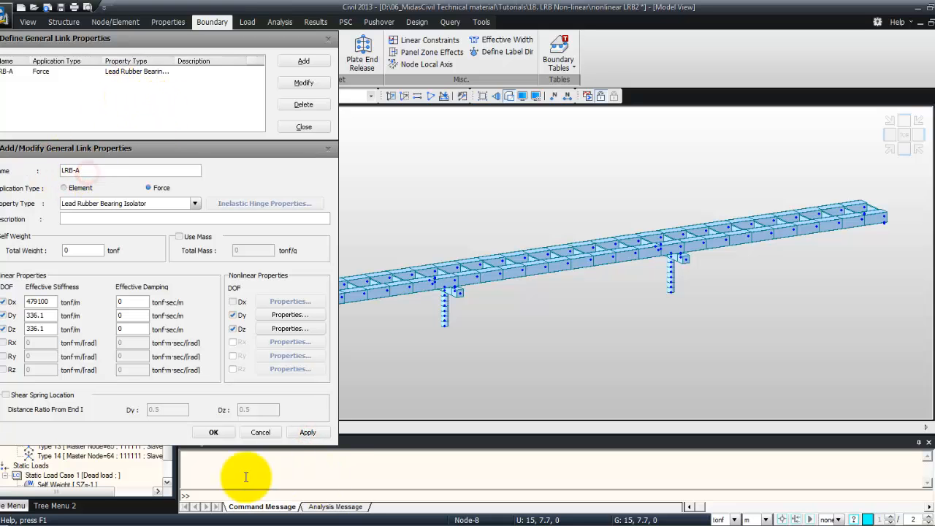
{"action": "type", "text": "P"}
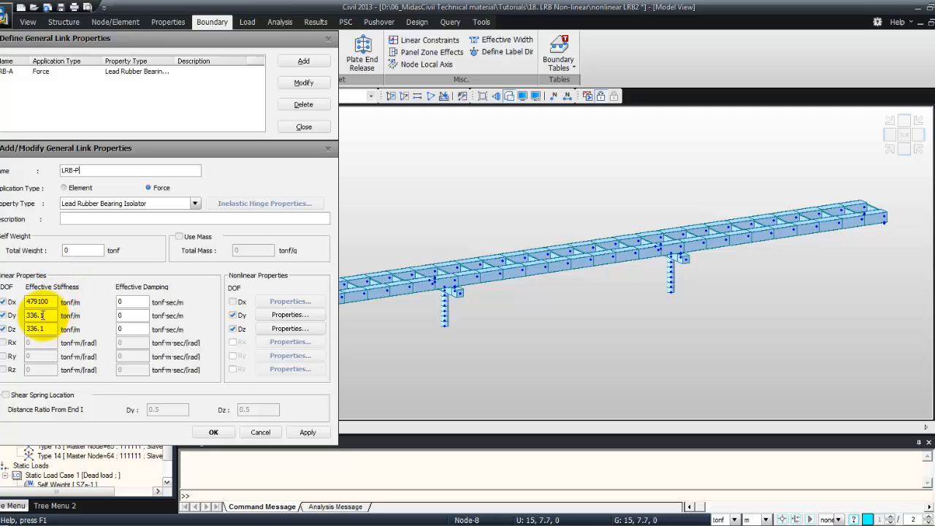
{"action": "left_click_drag", "start_coordinate": [46, 301], "coordinate": [10, 301]}
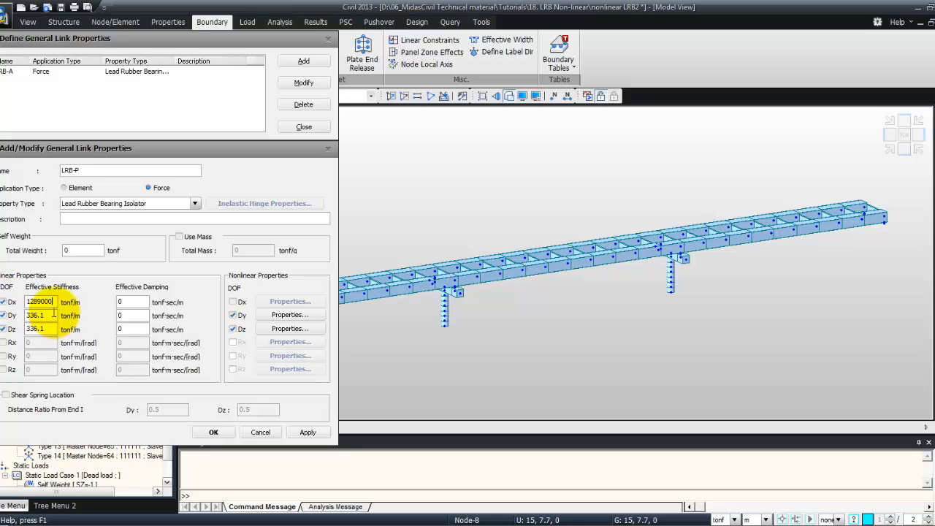
{"action": "left_click_drag", "start_coordinate": [45, 315], "coordinate": [16, 320]}
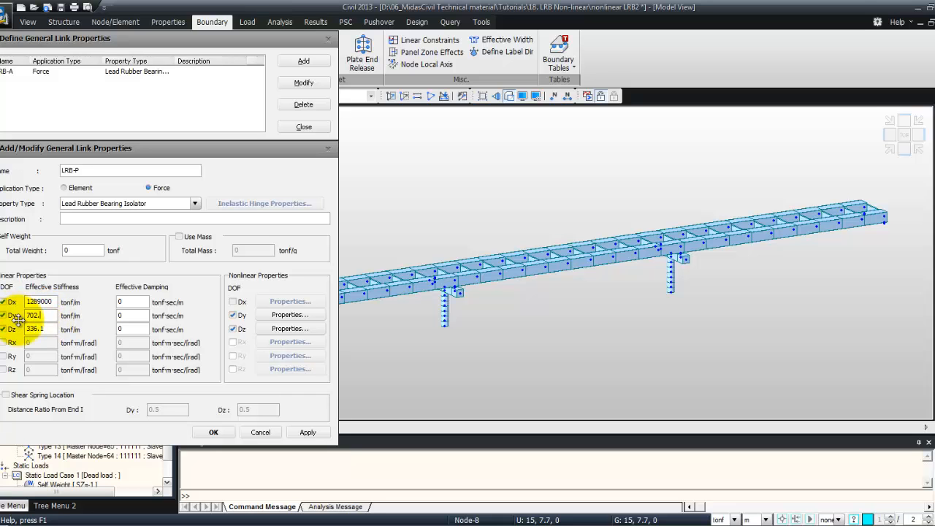
{"action": "left_click_drag", "start_coordinate": [48, 328], "coordinate": [4, 329]}
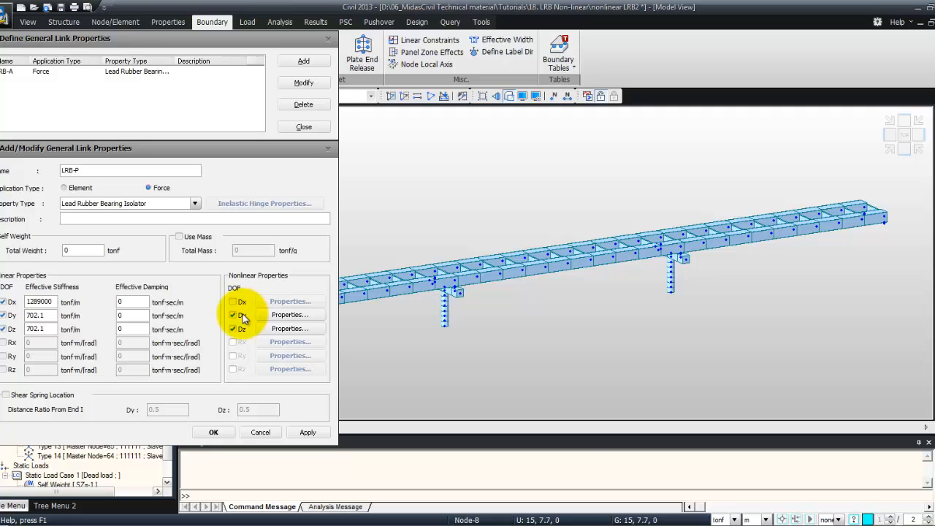
Set LRB-P's Dy nonlinear shear spring to stiffness 2204, yield strength 33.63 and post-yield stiffness ratio 0.0862
{"action": "left_click", "coordinate": [280, 315]}
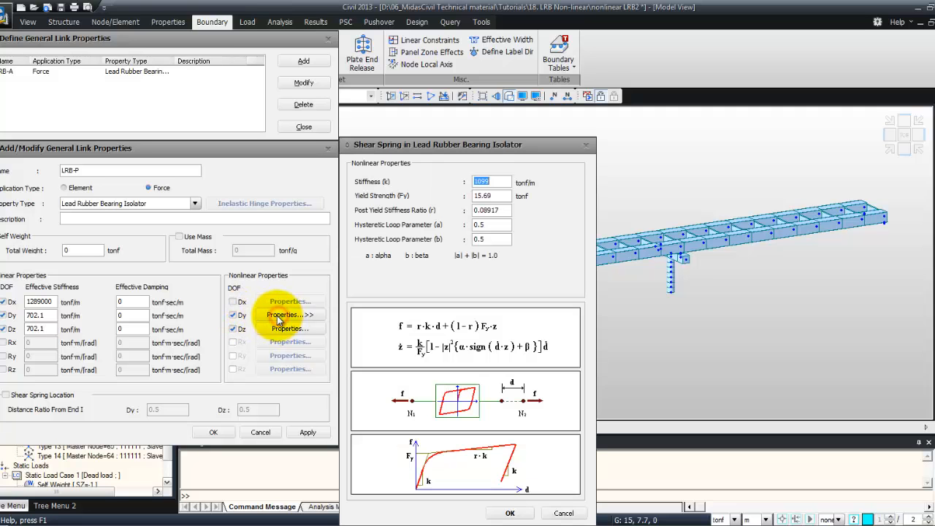
{"action": "left_click_drag", "start_coordinate": [505, 181], "coordinate": [451, 181]}
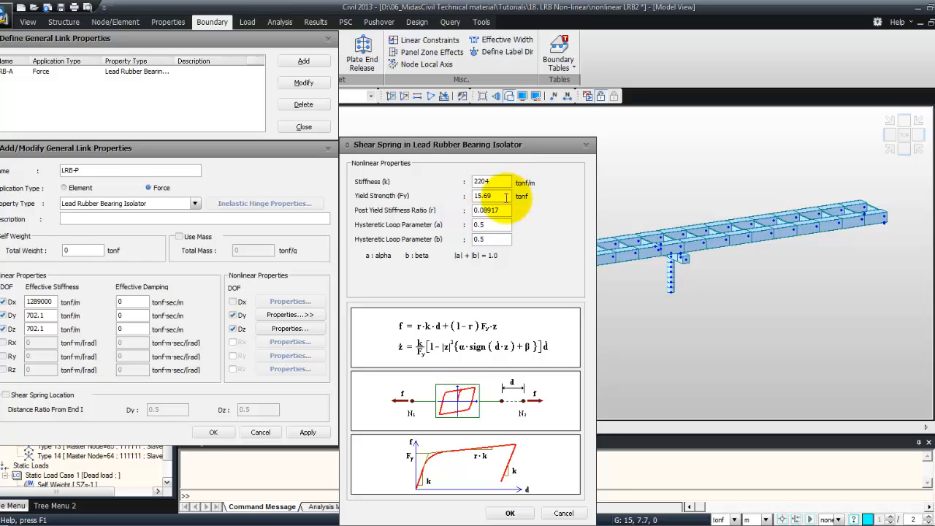
{"action": "left_click_drag", "start_coordinate": [511, 196], "coordinate": [453, 195]}
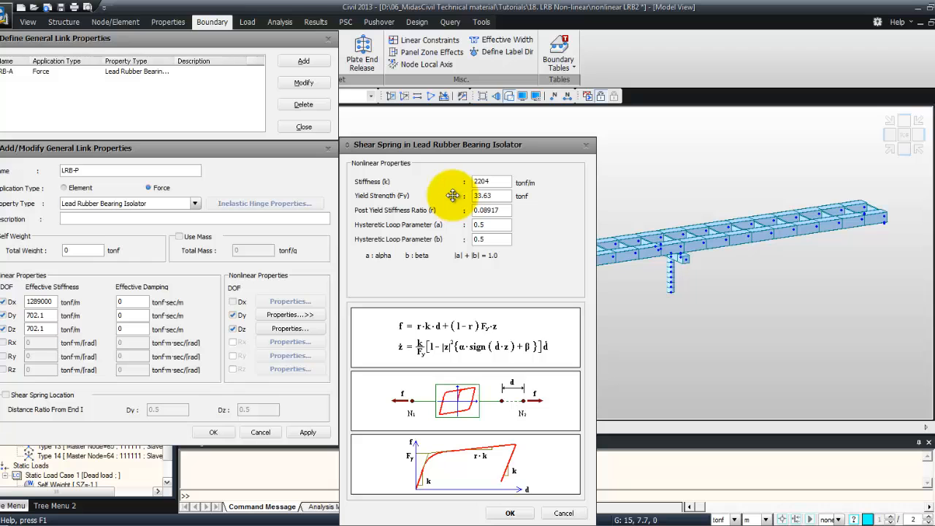
{"action": "key", "text": "Tab"}
{"action": "left_click", "coordinate": [497, 210]}
{"action": "left_click_drag", "start_coordinate": [498, 210], "coordinate": [437, 208]}
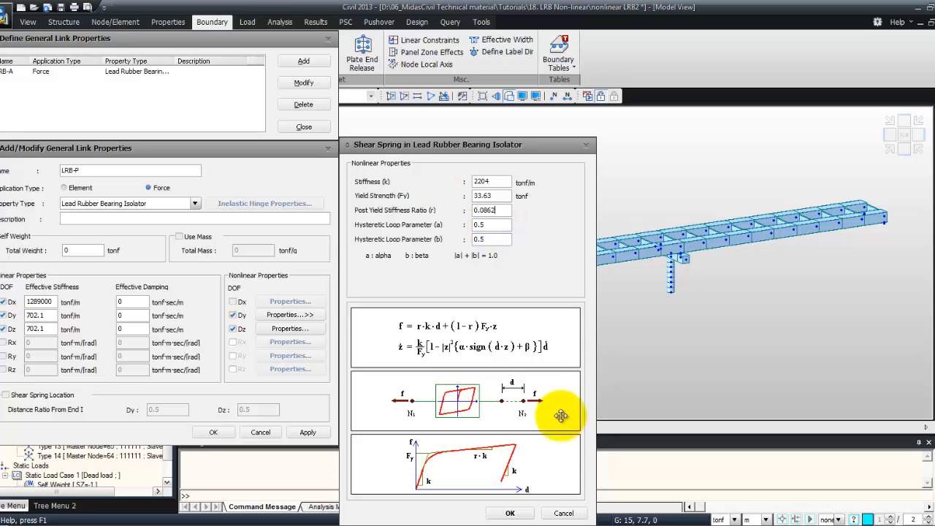
{"action": "left_click", "coordinate": [511, 514]}
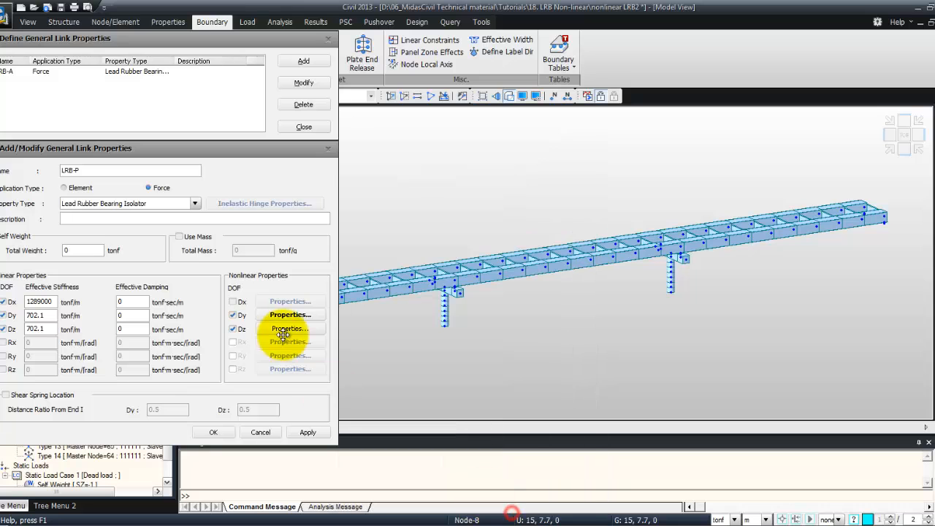
Confirm the Dz nonlinear shear spring for LRB-P, add the LRB-P property and close the link properties dialog
{"action": "left_click", "coordinate": [288, 329]}
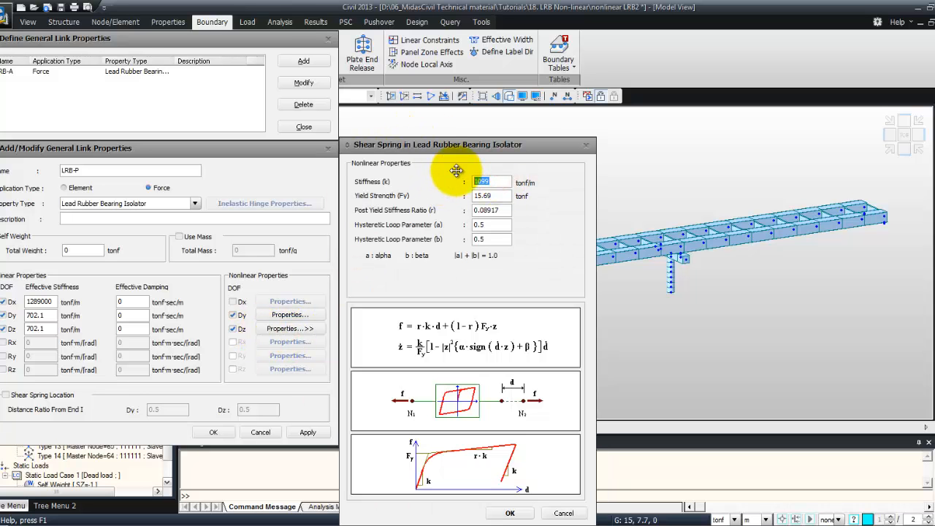
{"action": "left_click", "coordinate": [510, 514]}
{"action": "left_click", "coordinate": [217, 433]}
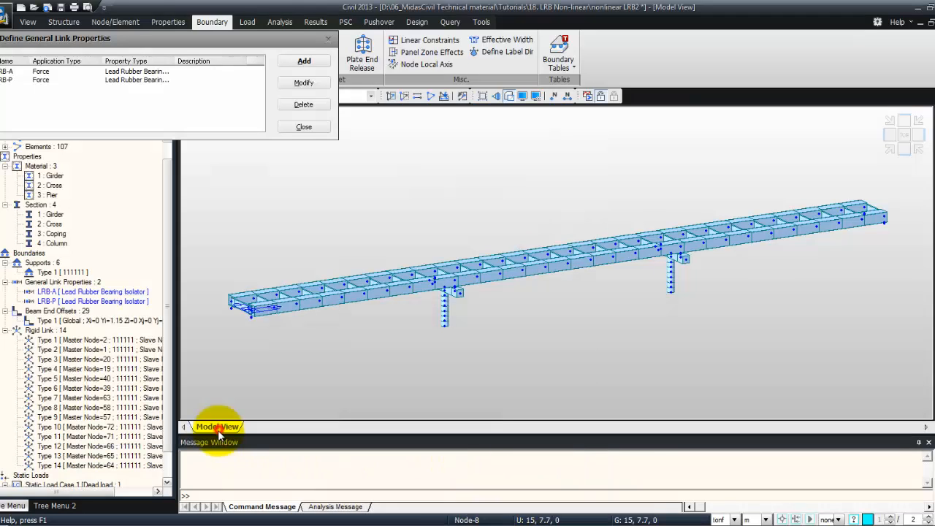
{"action": "left_click", "coordinate": [304, 127]}
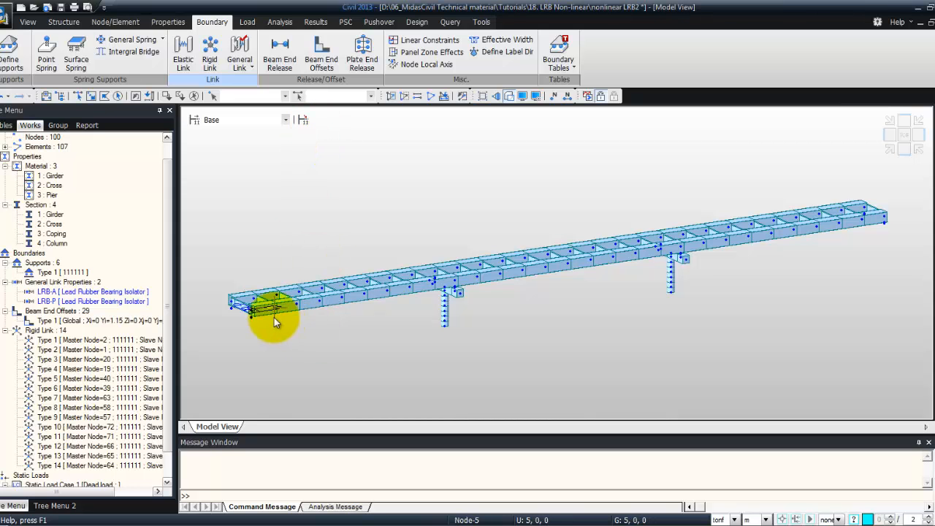
Switch the model to wireframe display and show node numbers at the left abutment bearings
{"action": "left_click", "coordinate": [510, 97]}
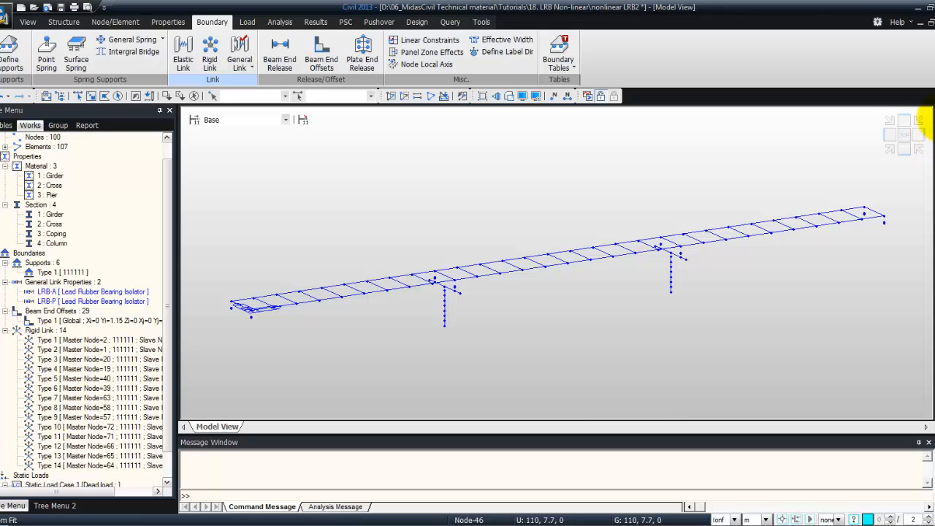
{"action": "left_click", "coordinate": [920, 121]}
{"action": "left_click_drag", "start_coordinate": [218, 276], "coordinate": [282, 341]}
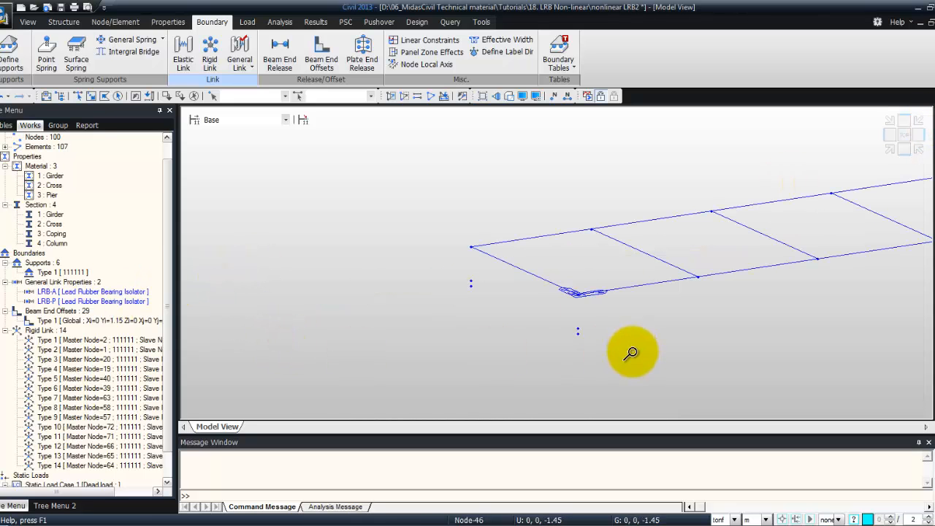
{"action": "left_click_drag", "start_coordinate": [428, 212], "coordinate": [622, 372]}
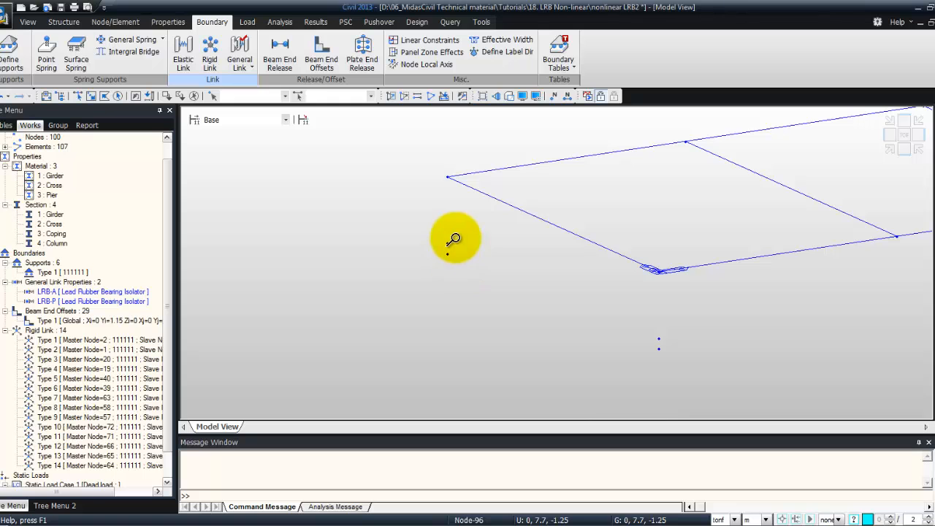
{"action": "left_click", "coordinate": [554, 97]}
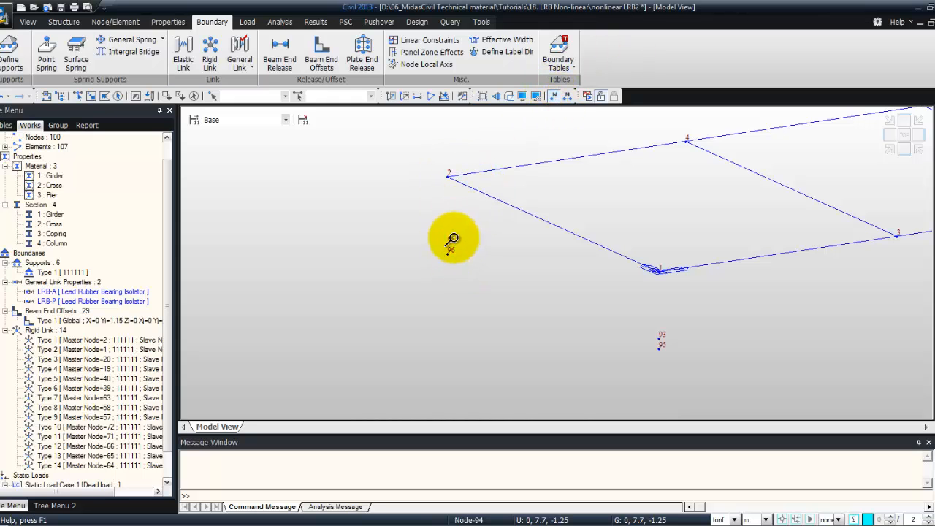
Turn on the rigid link display in the boundary display settings
{"action": "left_click", "coordinate": [523, 97]}
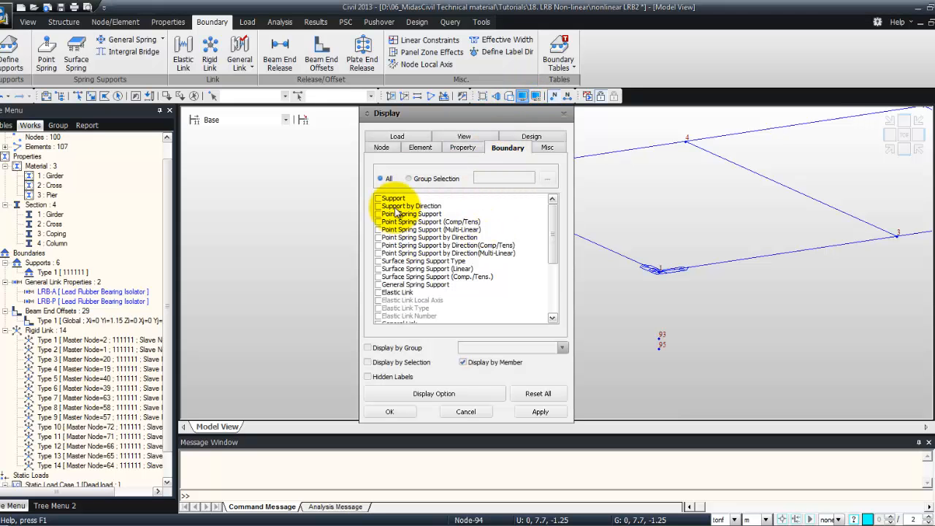
{"action": "left_click_drag", "start_coordinate": [552, 239], "coordinate": [553, 303]}
{"action": "left_click", "coordinate": [378, 300]}
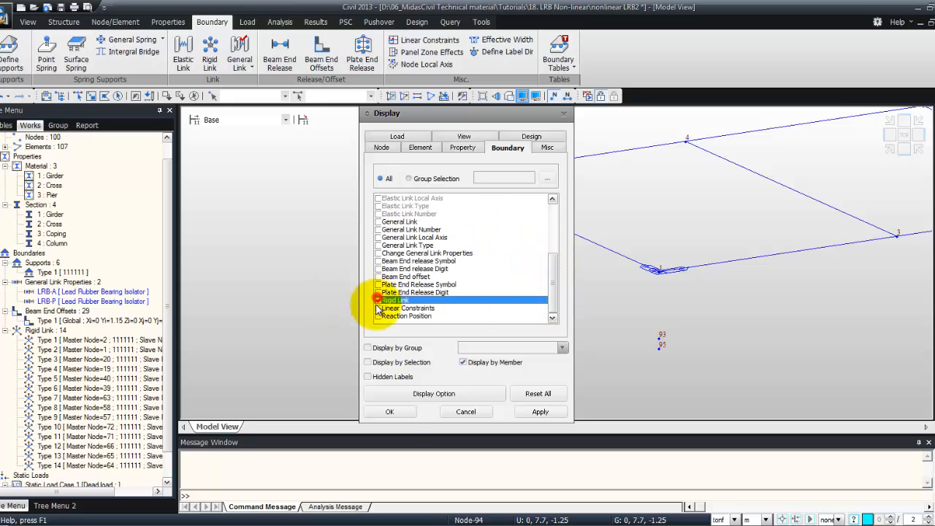
{"action": "left_click", "coordinate": [390, 412]}
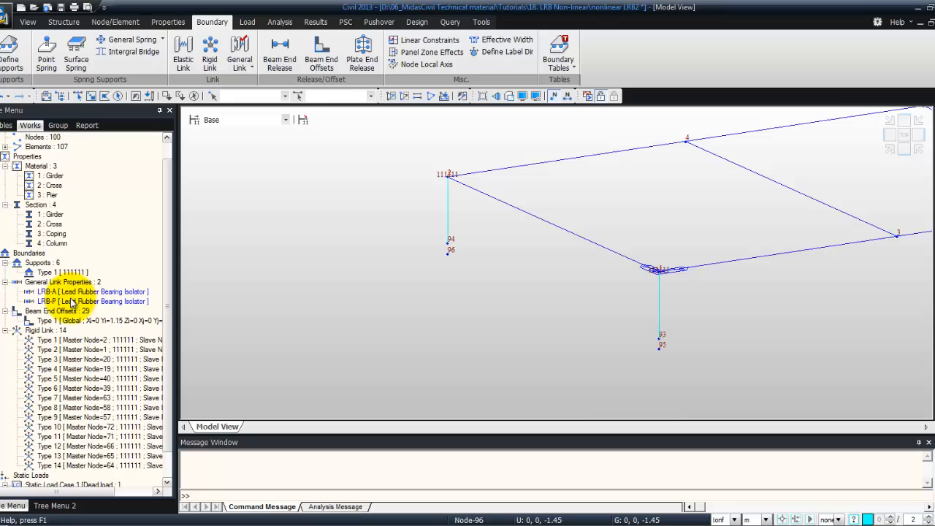
Assign LRB-A general links between the bearing node pairs at the left abutment (nodes 94/96 and 93/95)
{"action": "left_click", "coordinate": [240, 52]}
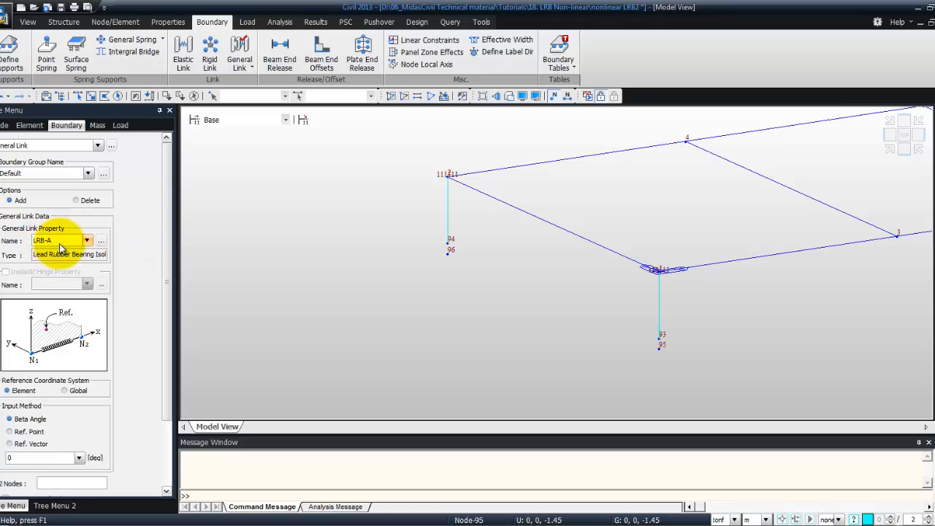
{"action": "left_click_drag", "start_coordinate": [164, 251], "coordinate": [163, 320]}
{"action": "left_click", "coordinate": [71, 398]}
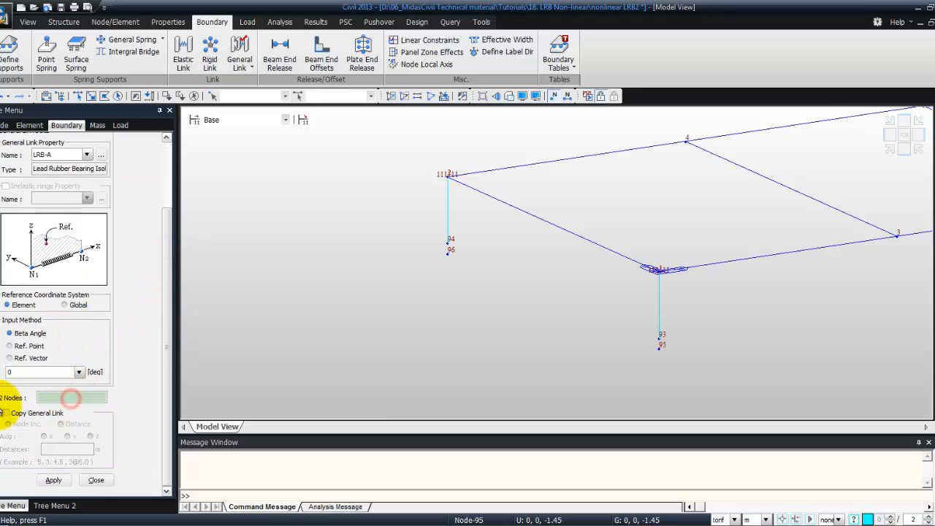
{"action": "left_click", "coordinate": [448, 247]}
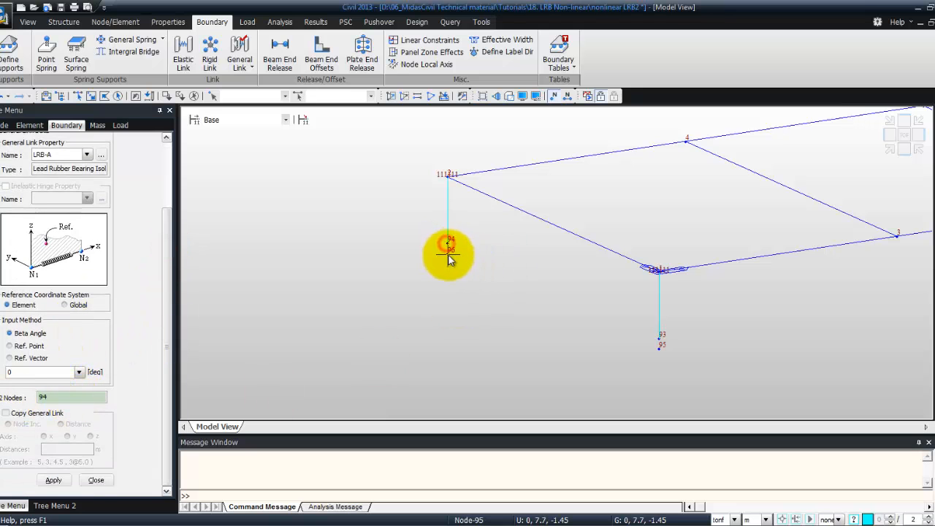
{"action": "left_click", "coordinate": [660, 341]}
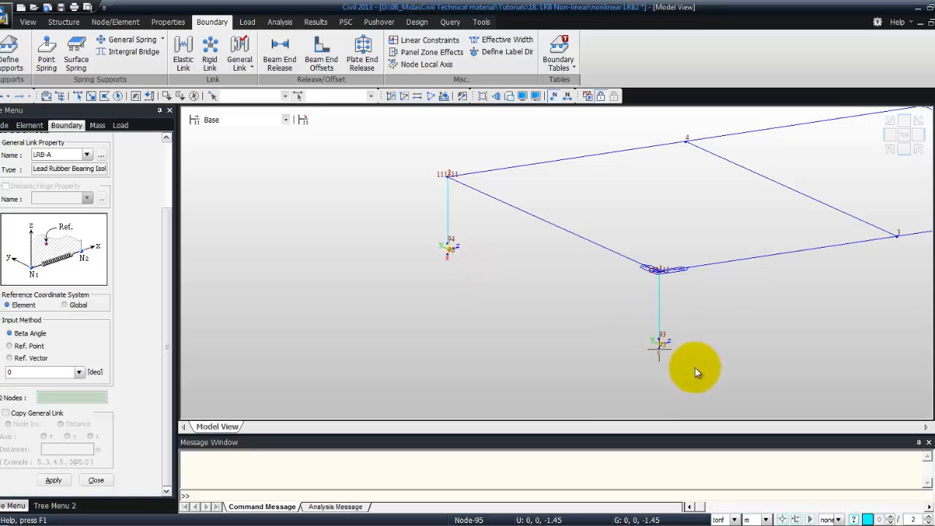
{"action": "left_click", "coordinate": [448, 248]}
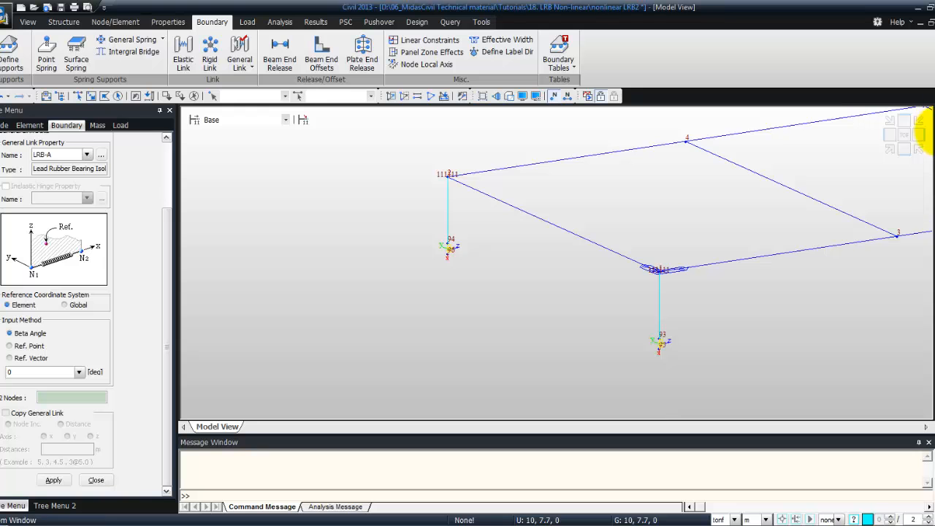
Assign LRB-P general links between the bearing node pairs at the first pier (nodes 60 and 59)
{"action": "left_click", "coordinate": [921, 119]}
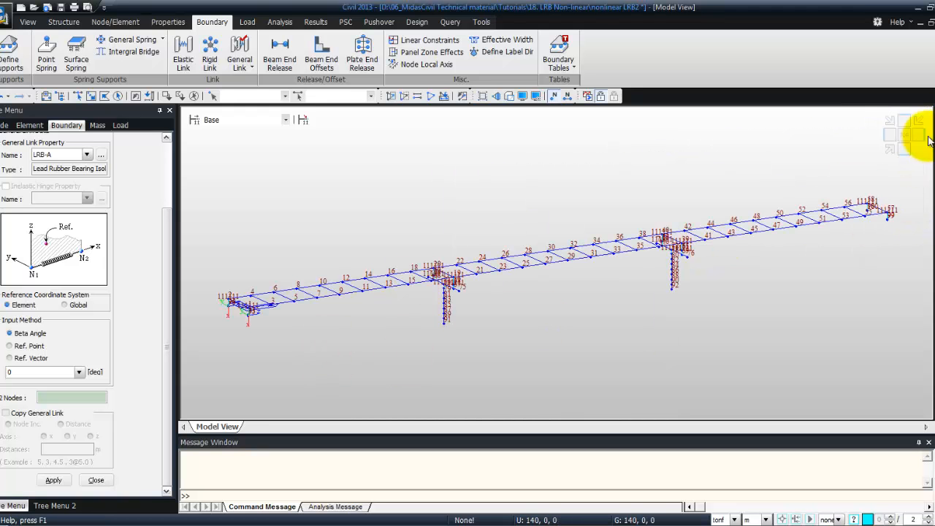
{"action": "left_click_drag", "start_coordinate": [413, 257], "coordinate": [477, 310]}
{"action": "left_click_drag", "start_coordinate": [455, 234], "coordinate": [663, 353]}
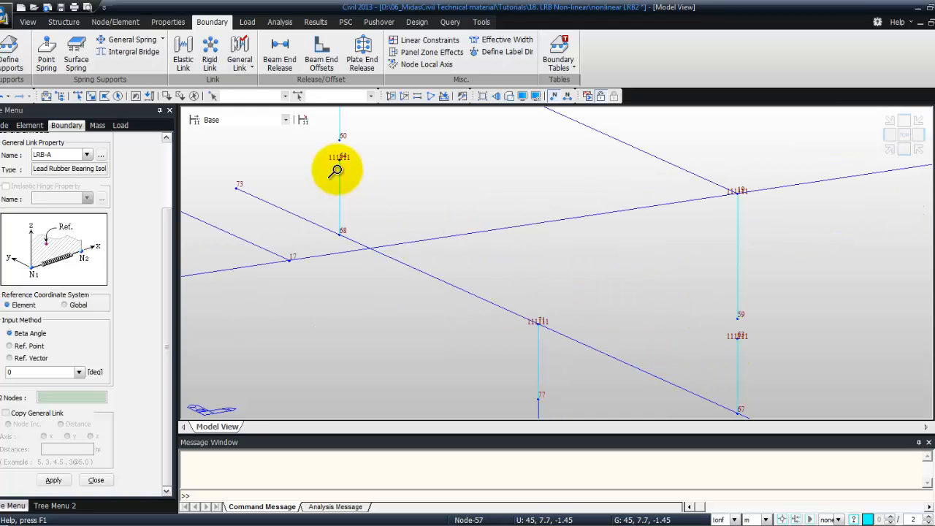
{"action": "left_click", "coordinate": [72, 155]}
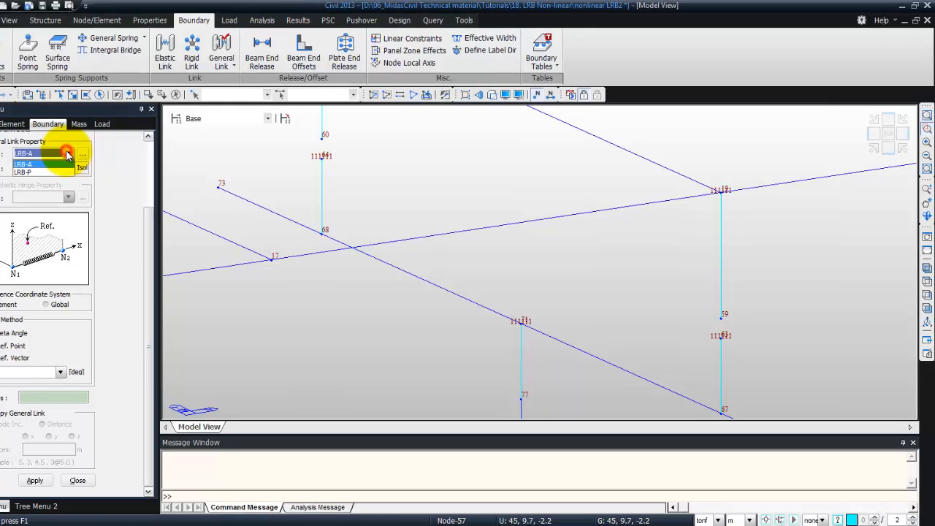
{"action": "left_click", "coordinate": [44, 173]}
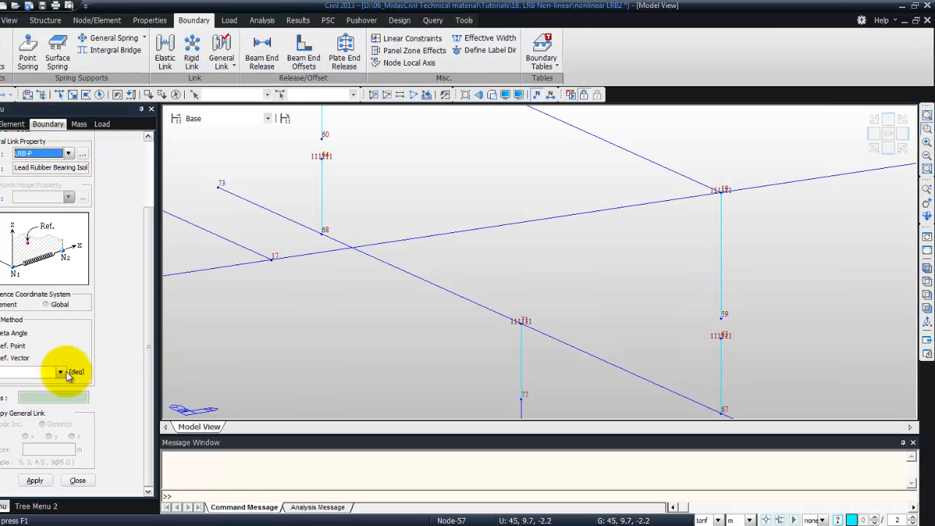
{"action": "left_click", "coordinate": [36, 397]}
{"action": "left_click", "coordinate": [322, 156]}
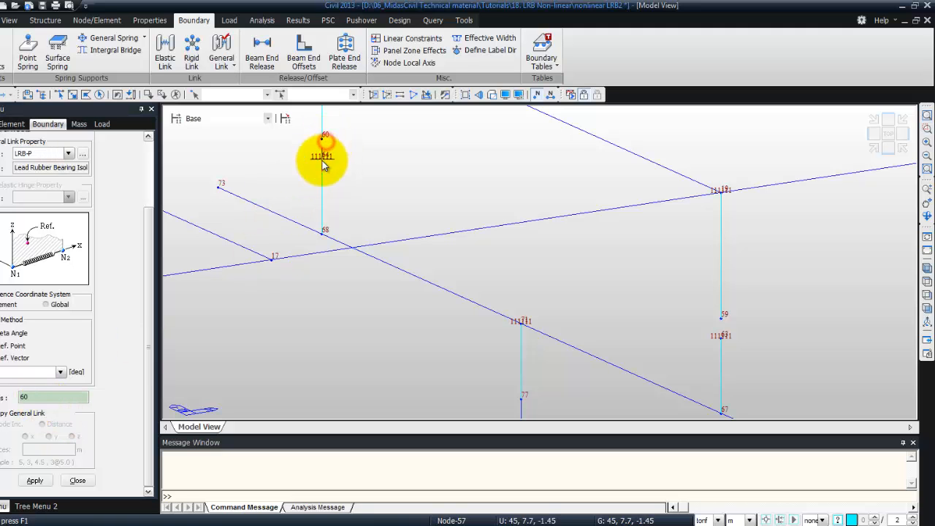
{"action": "left_click", "coordinate": [722, 327]}
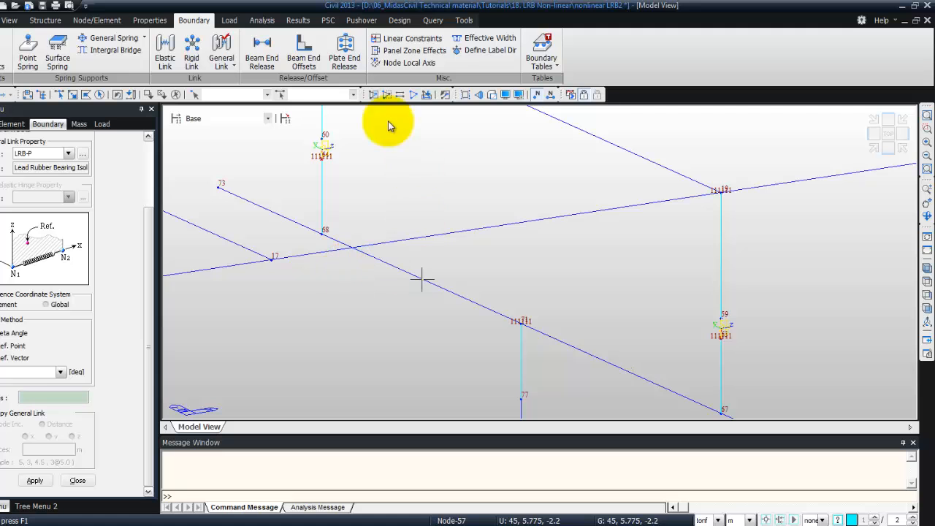
Assign LRB-P general links between the bearing node pairs at the second pier (nodes 62 and 61)
{"action": "left_click", "coordinate": [927, 115]}
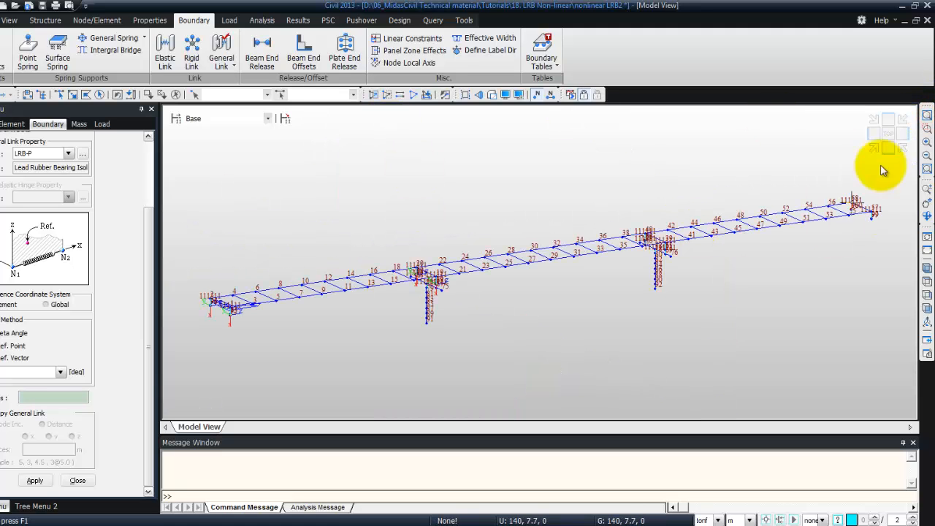
{"action": "left_click_drag", "start_coordinate": [639, 225], "coordinate": [679, 267]}
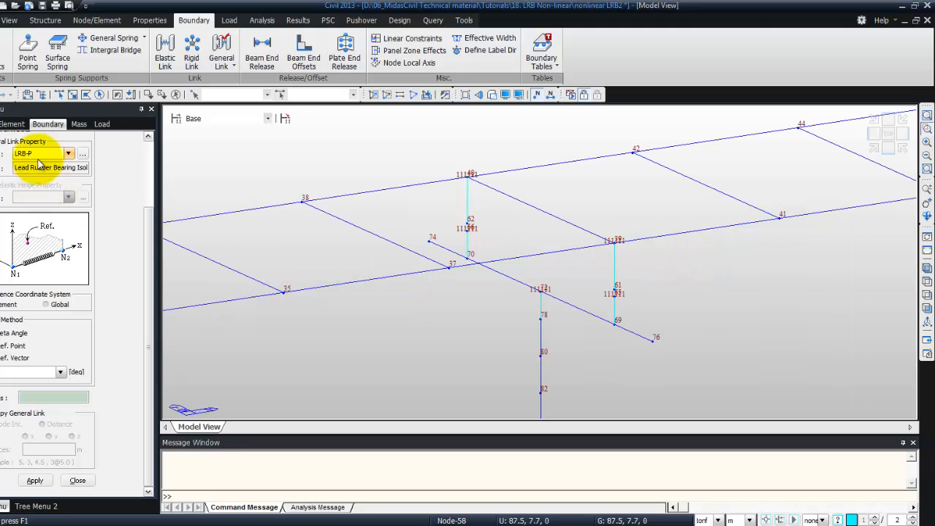
{"action": "left_click", "coordinate": [42, 397]}
{"action": "left_click", "coordinate": [468, 223]}
{"action": "left_click", "coordinate": [616, 293]}
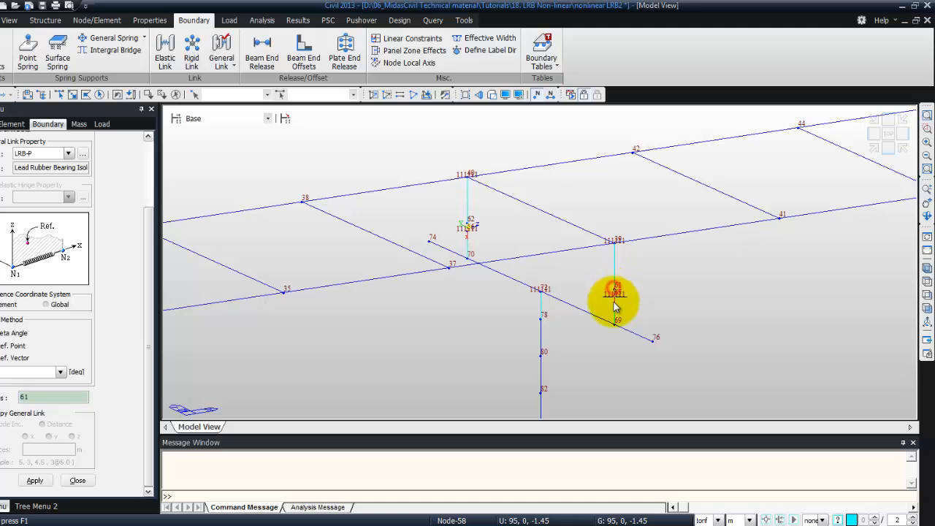
Assign LRB-A general links between the bearing node pairs at the right abutment (nodes 98/100 and 97/99), then close the dialog
{"action": "left_click", "coordinate": [928, 117]}
{"action": "left_click", "coordinate": [928, 129]}
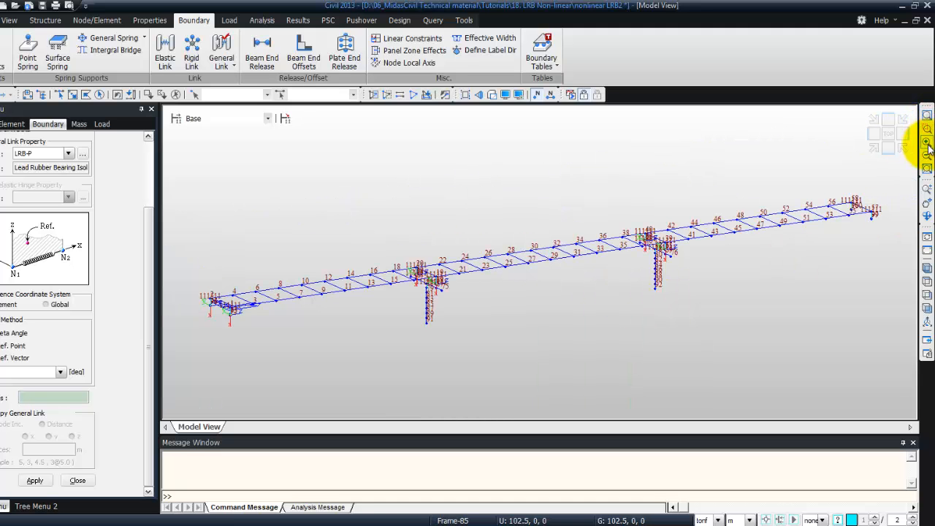
{"action": "left_click_drag", "start_coordinate": [839, 190], "coordinate": [891, 235]}
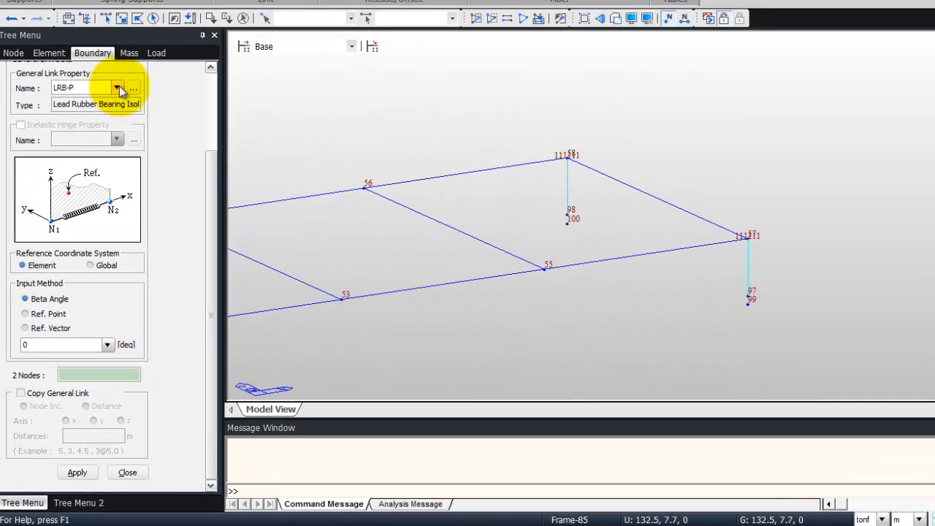
{"action": "left_click", "coordinate": [67, 153]}
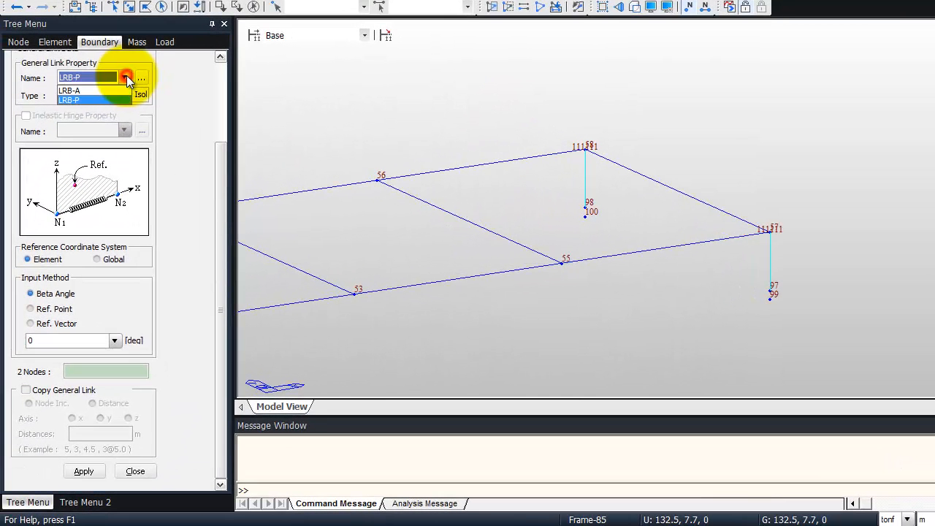
{"action": "left_click", "coordinate": [111, 89]}
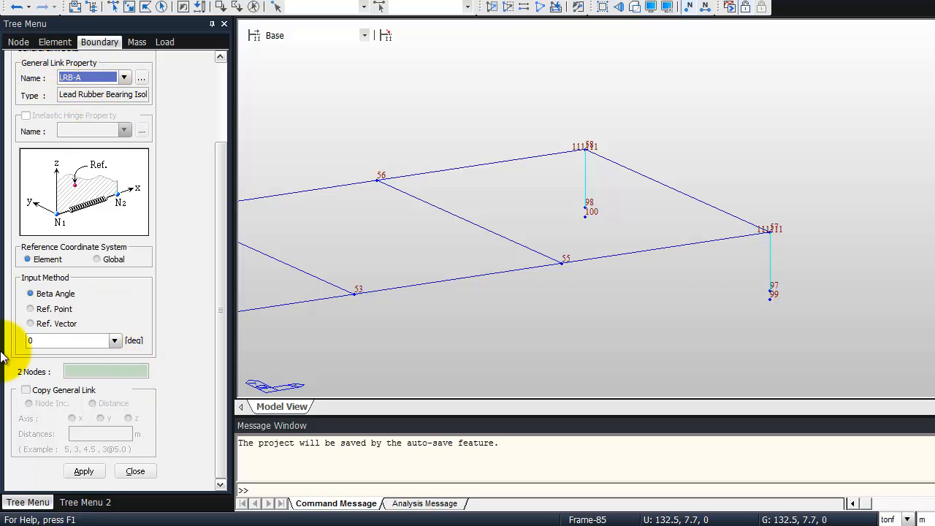
{"action": "left_click", "coordinate": [107, 370]}
{"action": "left_click", "coordinate": [586, 208]}
{"action": "left_click", "coordinate": [587, 212]}
{"action": "left_click", "coordinate": [770, 293]}
{"action": "left_click", "coordinate": [769, 296]}
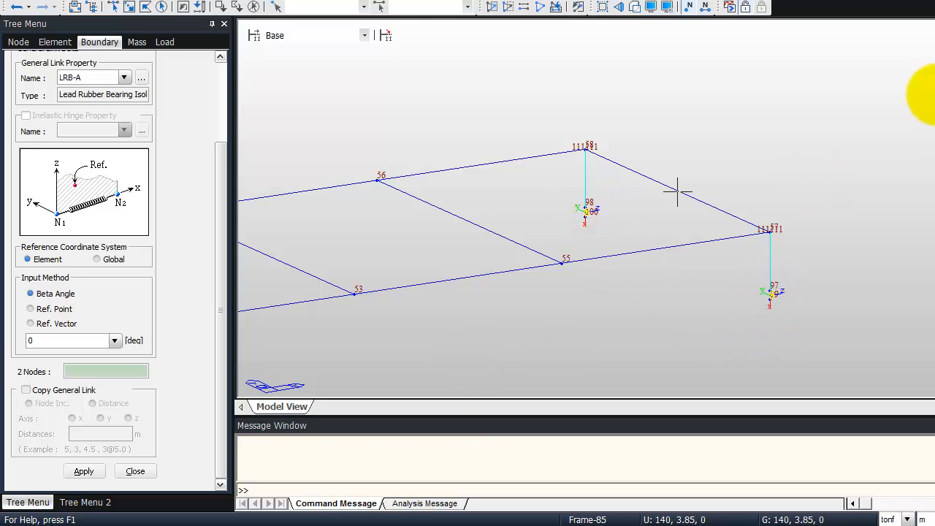
{"action": "left_click", "coordinate": [934, 191]}
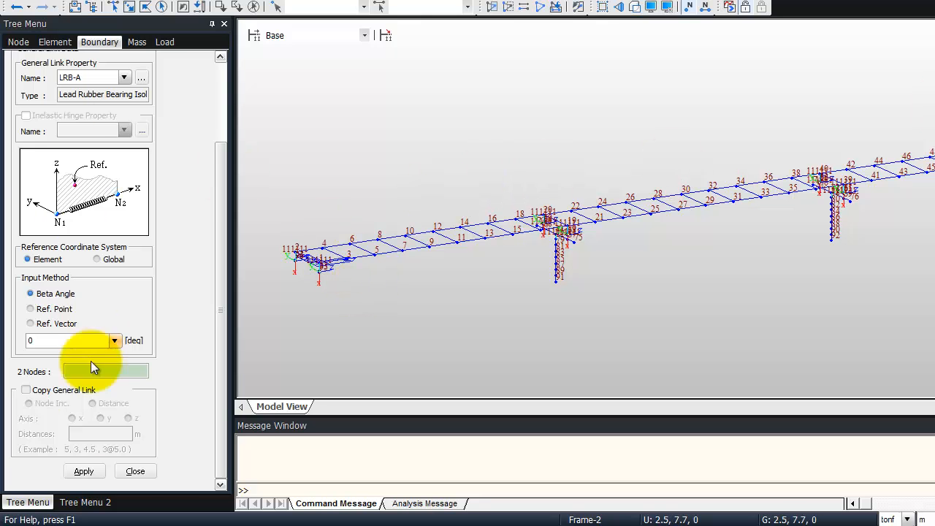
{"action": "left_click", "coordinate": [136, 472]}
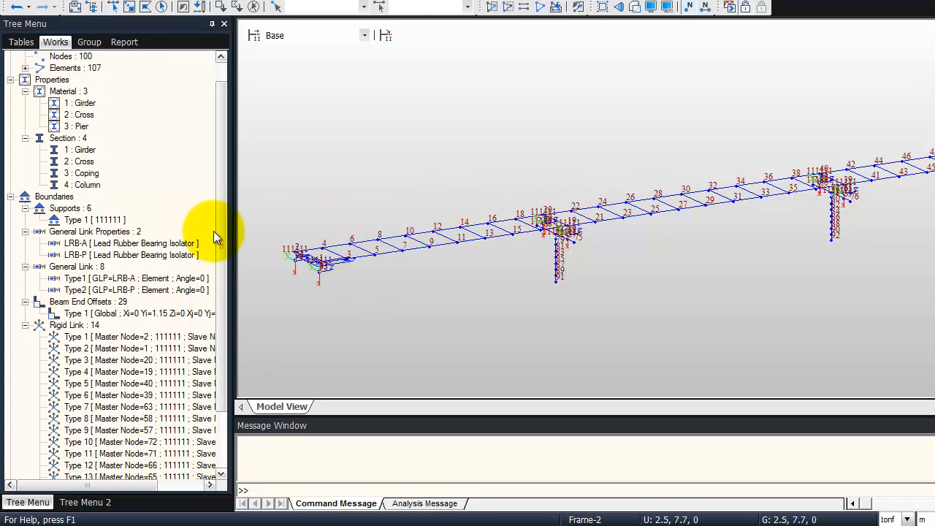
Set the structure type to convert self-weight into masses in X, Y, Z
{"action": "left_click_drag", "start_coordinate": [218, 230], "coordinate": [221, 295]}
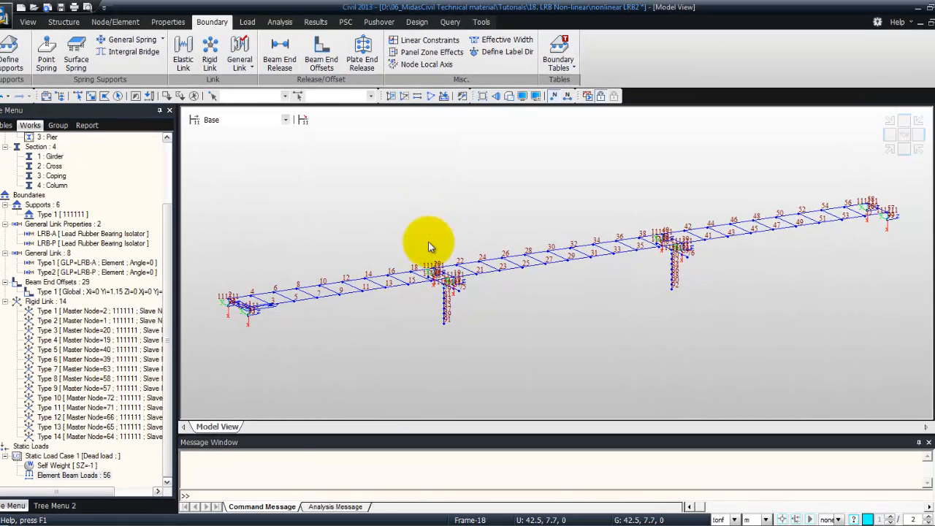
{"action": "mouse_move", "coordinate": [430, 247]}
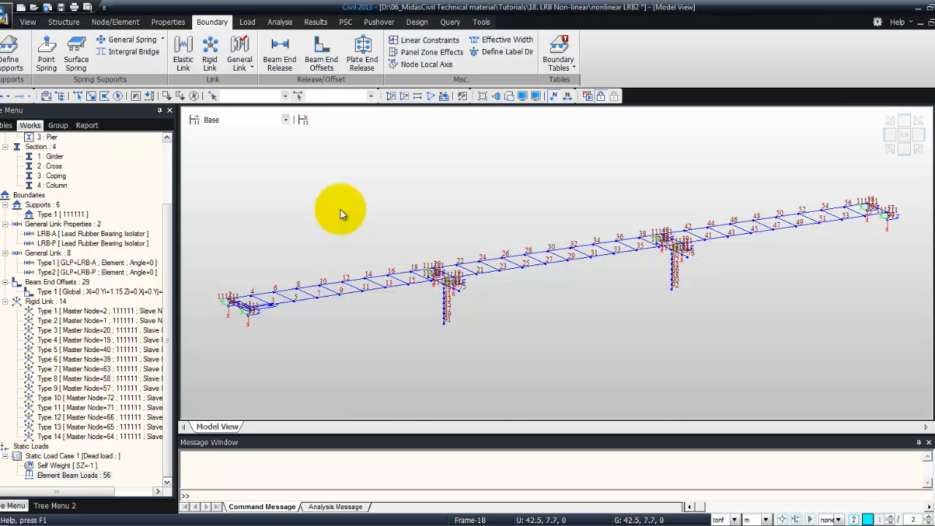
{"action": "left_click", "coordinate": [62, 23]}
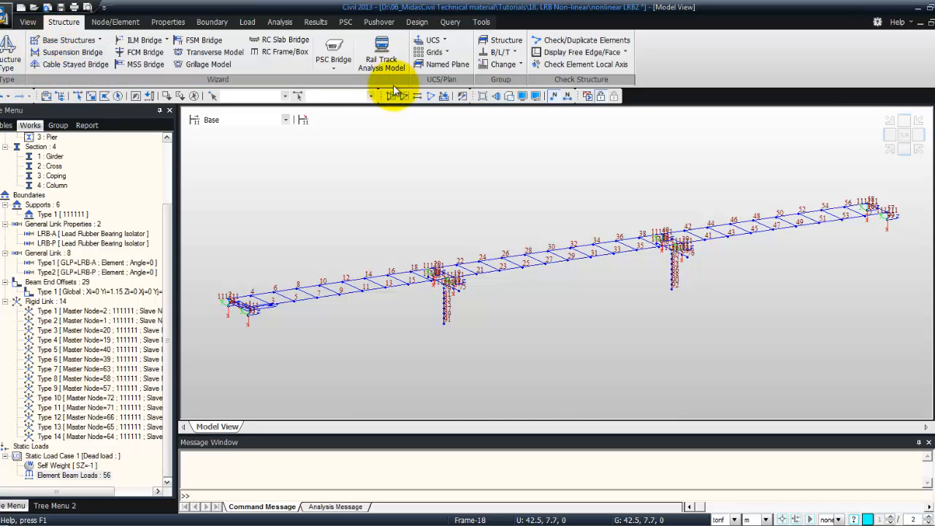
{"action": "left_click", "coordinate": [10, 55]}
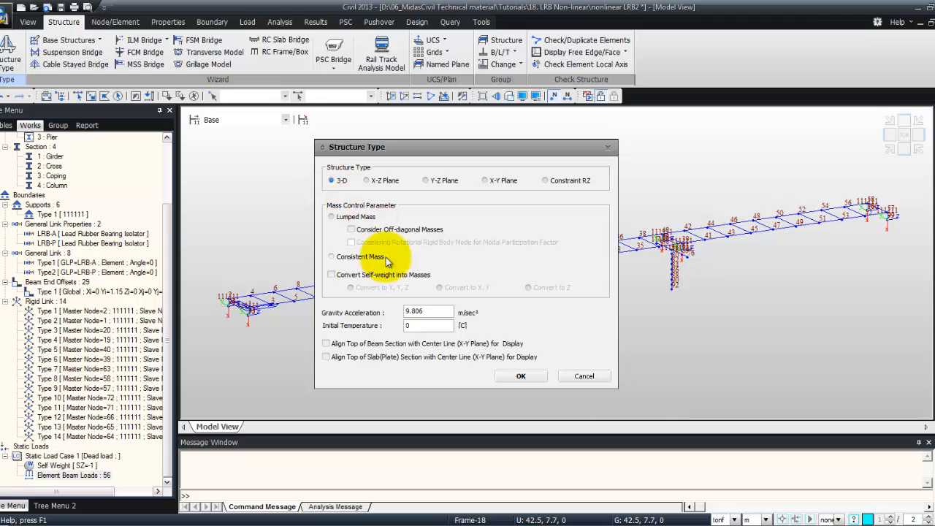
{"action": "left_click", "coordinate": [333, 277]}
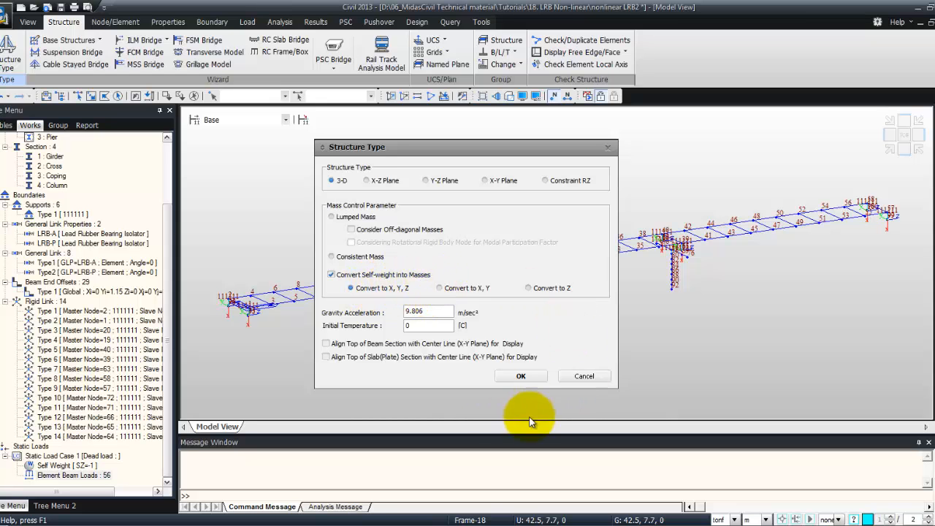
{"action": "left_click", "coordinate": [521, 377]}
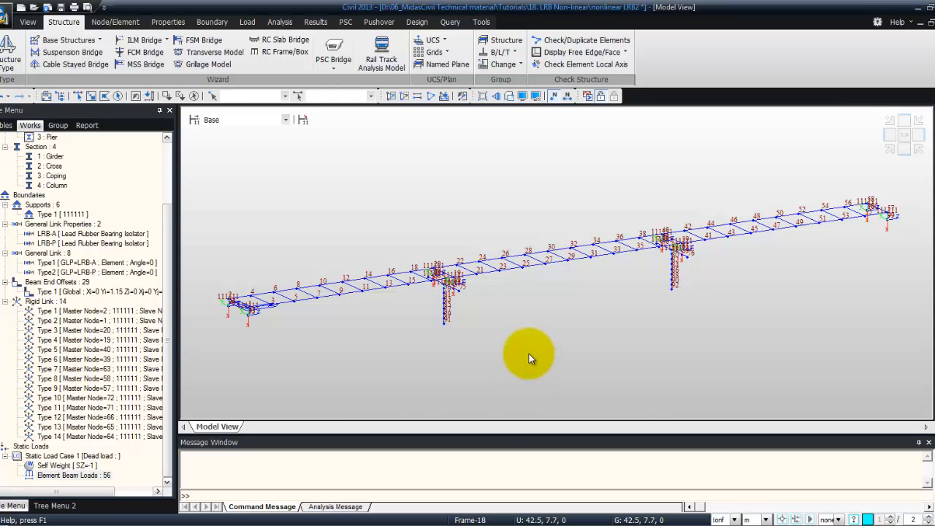
Convert the Dead load case into masses in X, Y, Z with a scale factor of 1
{"action": "left_click", "coordinate": [247, 21]}
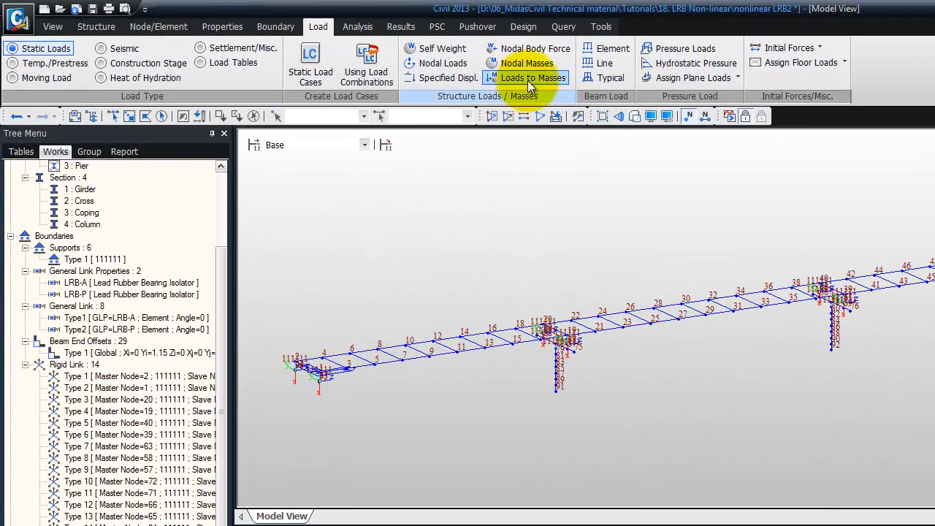
{"action": "left_click", "coordinate": [438, 68]}
{"action": "left_click_drag", "start_coordinate": [95, 46], "coordinate": [560, 202]}
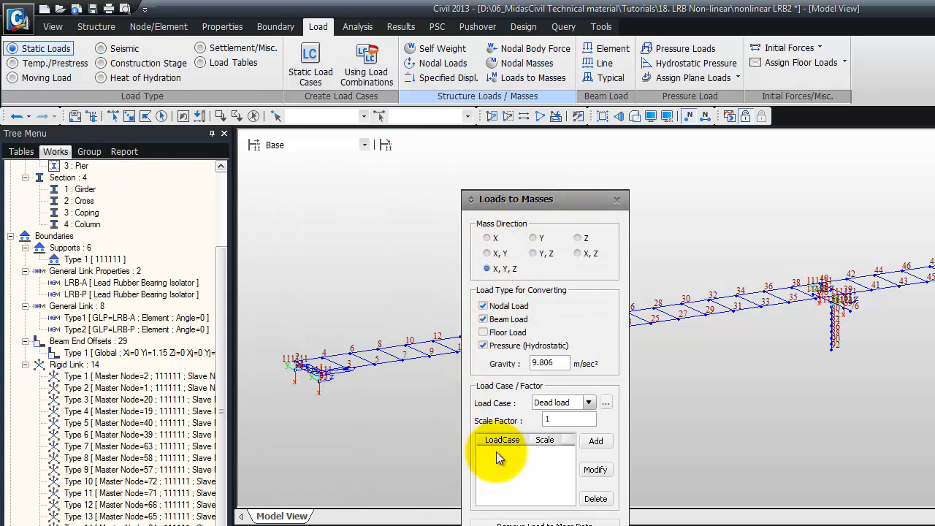
{"action": "left_click", "coordinate": [589, 403]}
{"action": "left_click", "coordinate": [588, 403]}
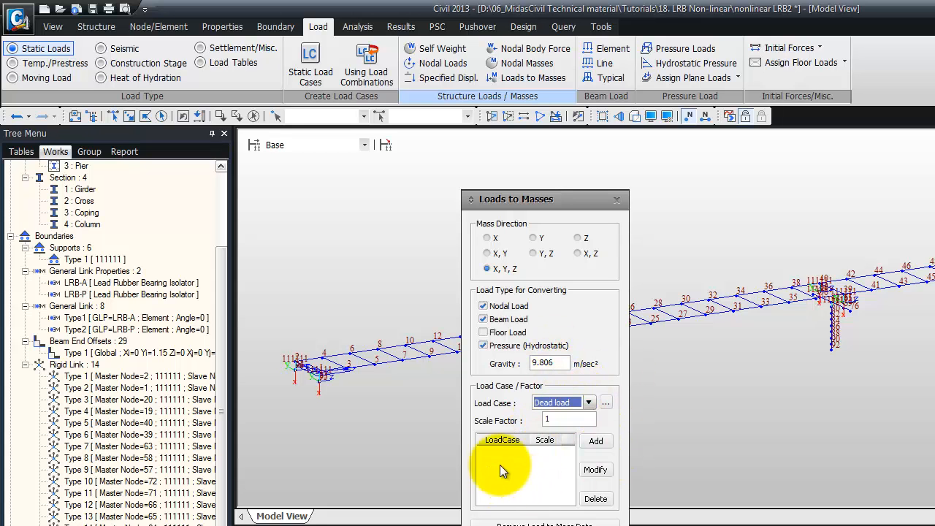
{"action": "left_click", "coordinate": [596, 441]}
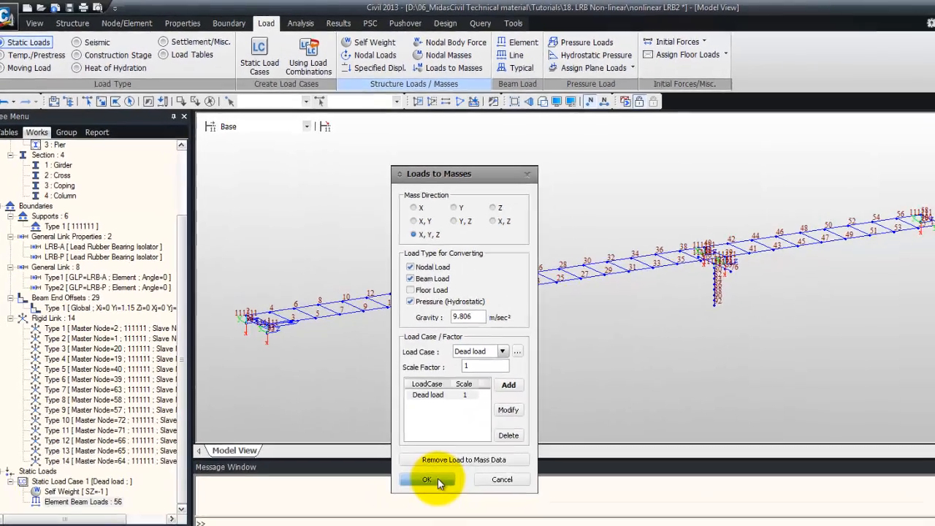
{"action": "left_click", "coordinate": [494, 525]}
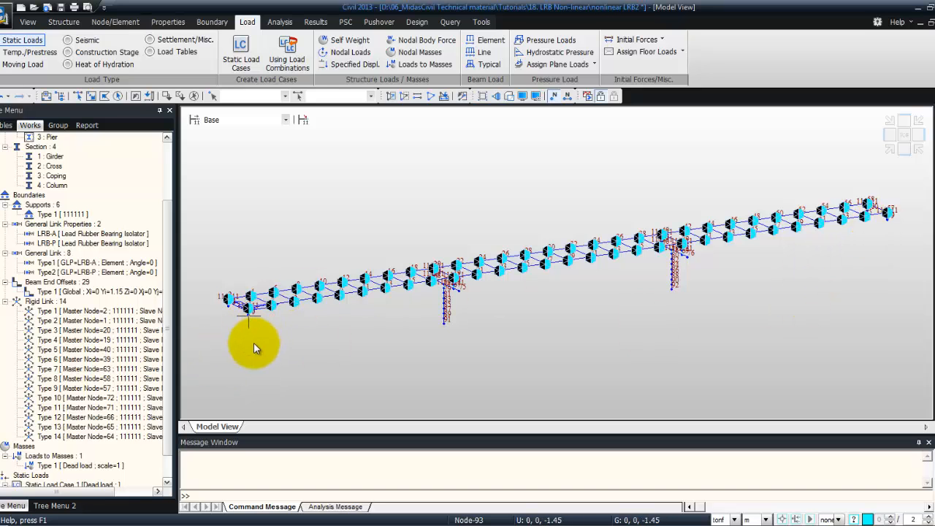
Start adding a new time history function named Ramp
{"action": "mouse_move", "coordinate": [254, 344]}
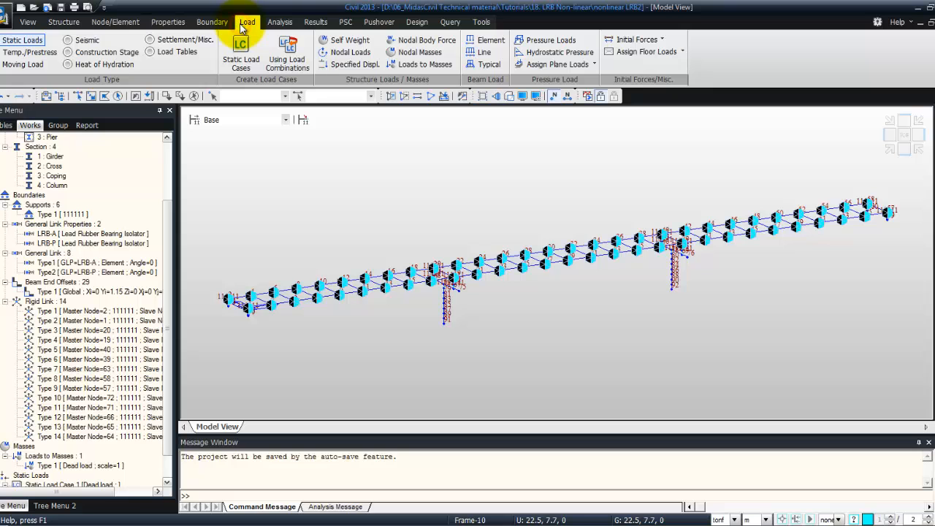
{"action": "left_click", "coordinate": [80, 41]}
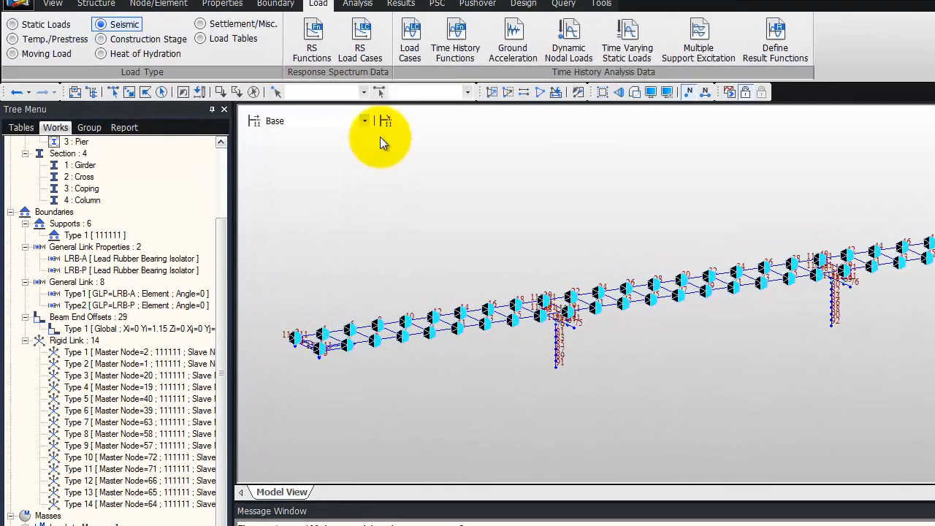
{"action": "left_click", "coordinate": [455, 42]}
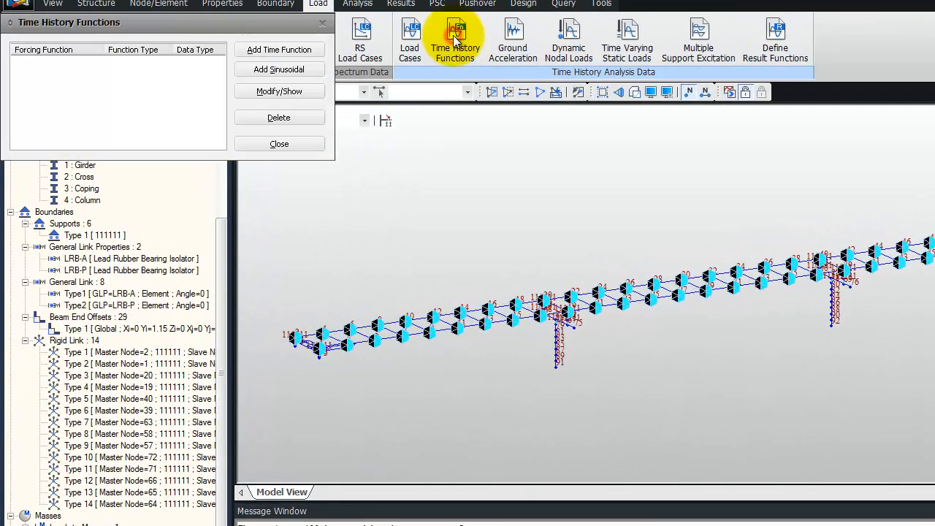
{"action": "left_click", "coordinate": [273, 51]}
{"action": "left_click_drag", "start_coordinate": [247, 174], "coordinate": [397, 175]}
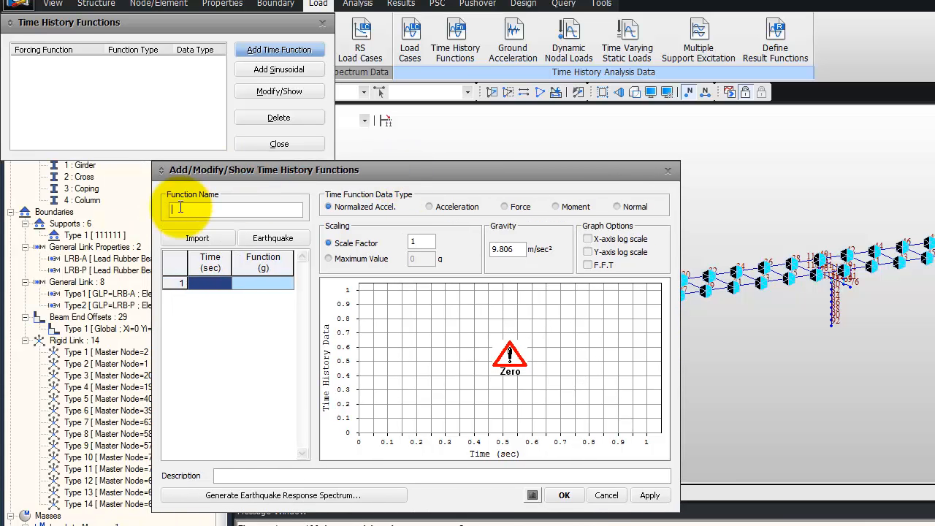
{"action": "type", "text": "Ramp"}
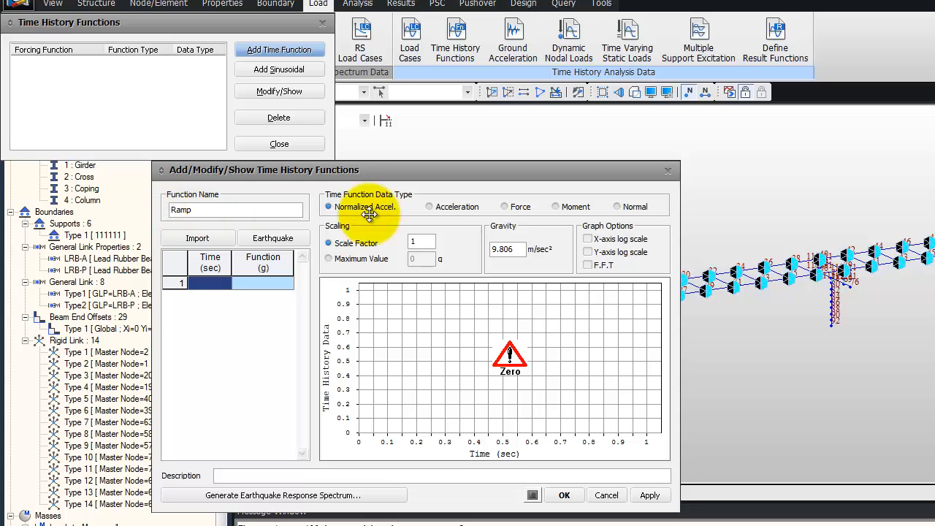
Set the Ramp function's data type to Normal and enter points 0 sec at 0 and 2.5 sec at 1
{"action": "left_click", "coordinate": [616, 207]}
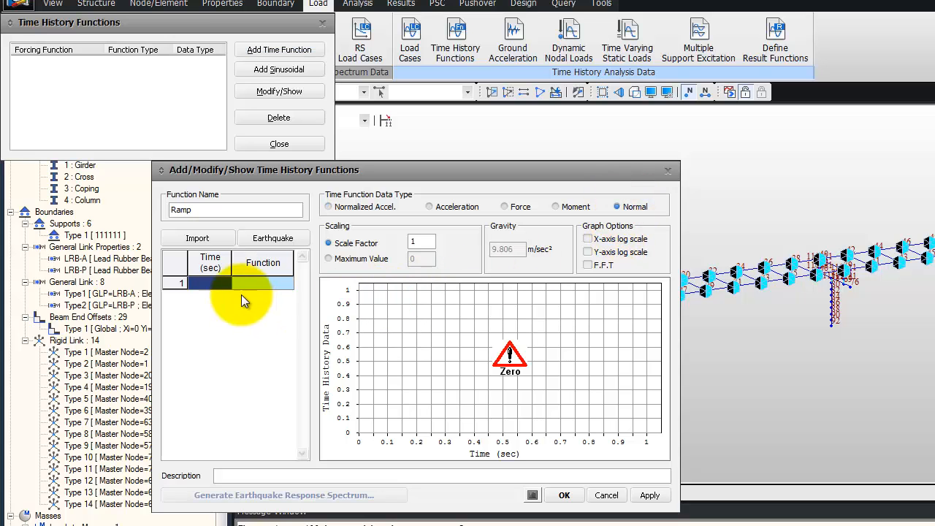
{"action": "left_click", "coordinate": [221, 283]}
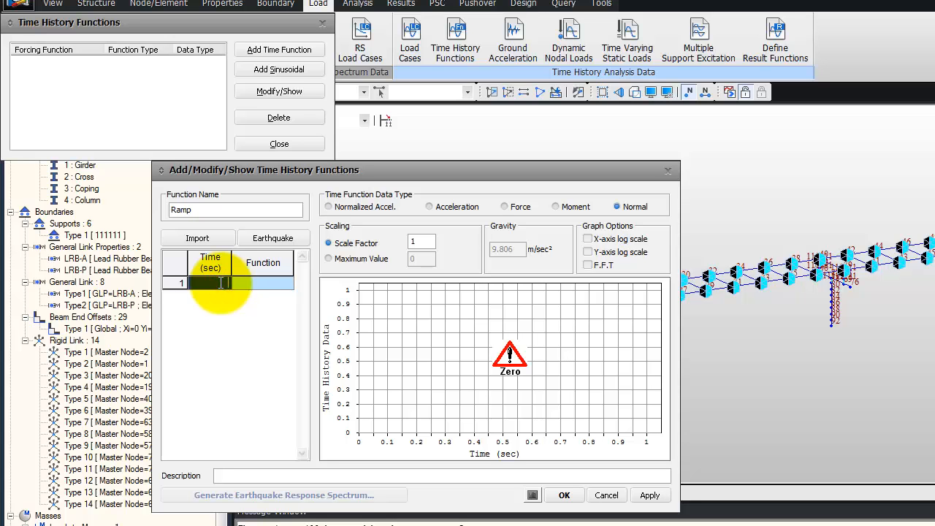
{"action": "type", "text": "0"}
{"action": "left_click", "coordinate": [264, 283]}
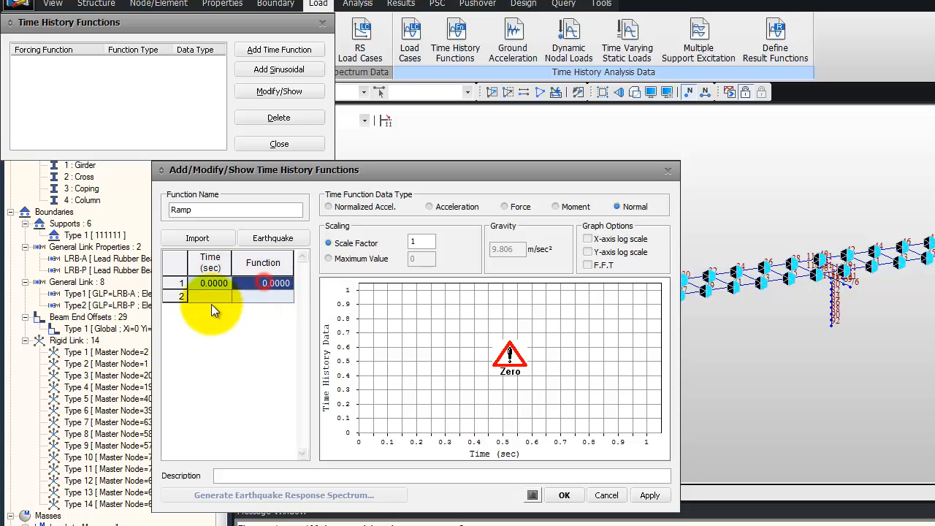
{"action": "left_click", "coordinate": [211, 297]}
{"action": "type", "text": "2.5"}
{"action": "left_click", "coordinate": [260, 296]}
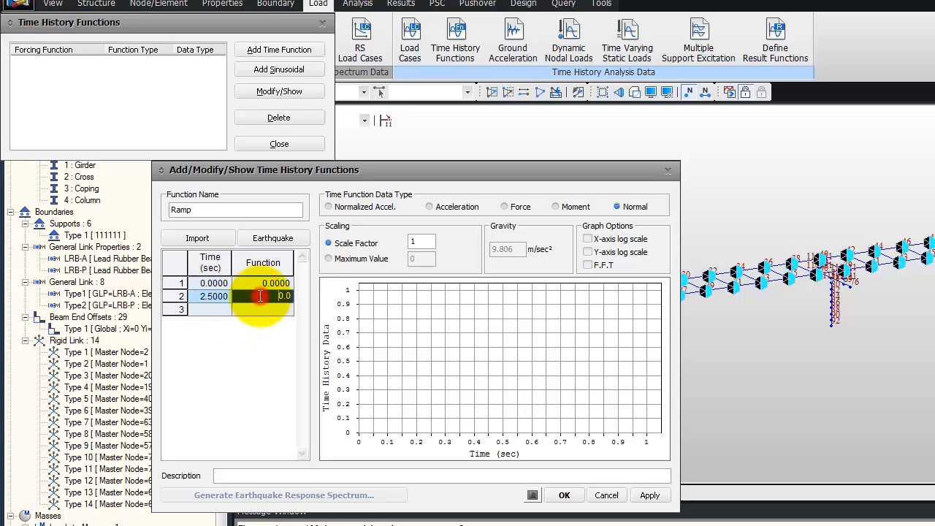
{"action": "type", "text": "1"}
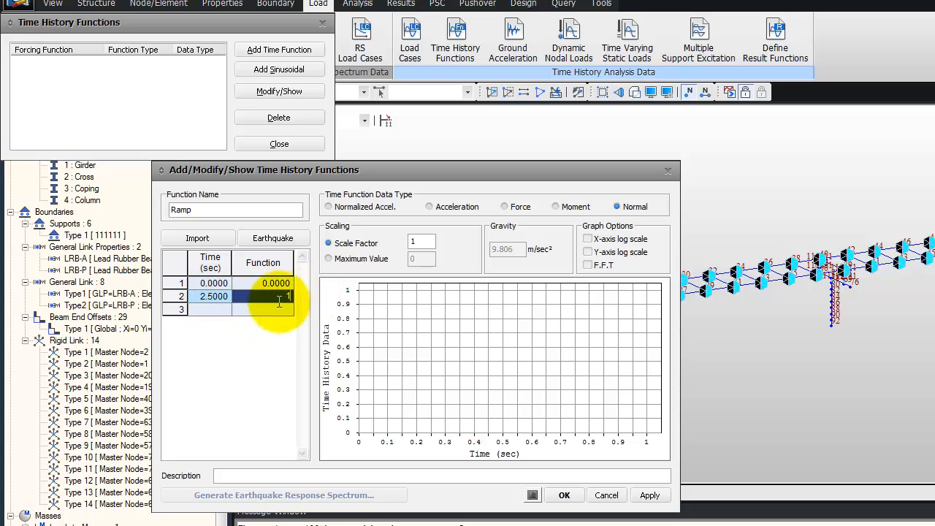
Add a third Ramp point at 5 sec with value 1 and save the function
{"action": "left_click", "coordinate": [209, 309]}
{"action": "type", "text": "5"}
{"action": "left_click", "coordinate": [270, 310]}
{"action": "type", "text": "1"}
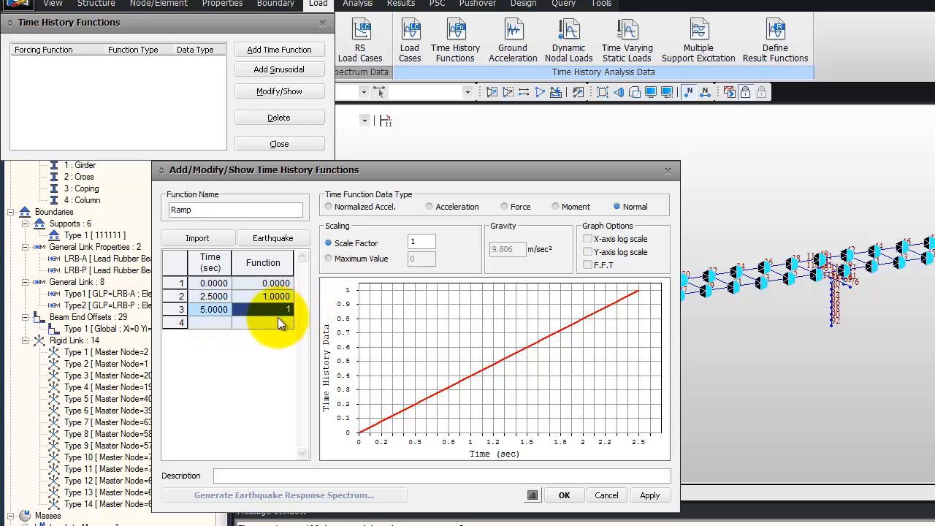
{"action": "key", "text": "Return"}
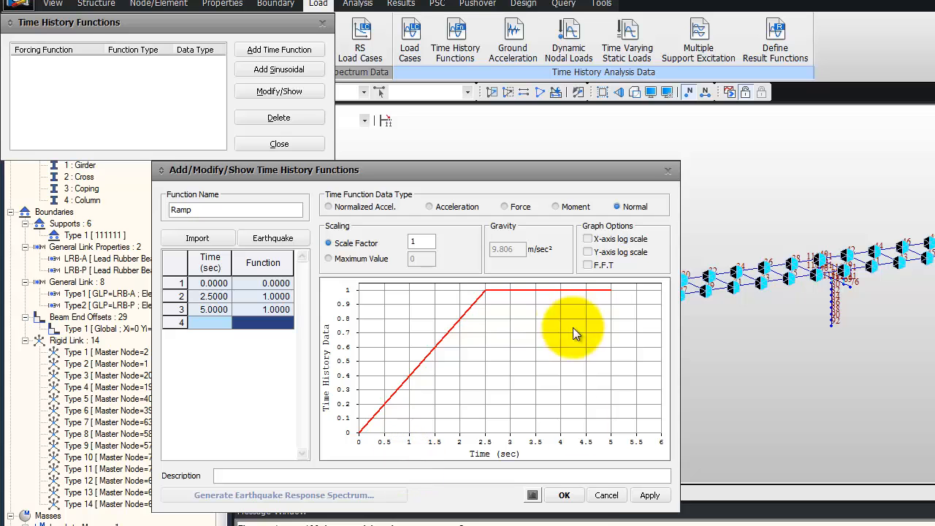
{"action": "left_click", "coordinate": [564, 497]}
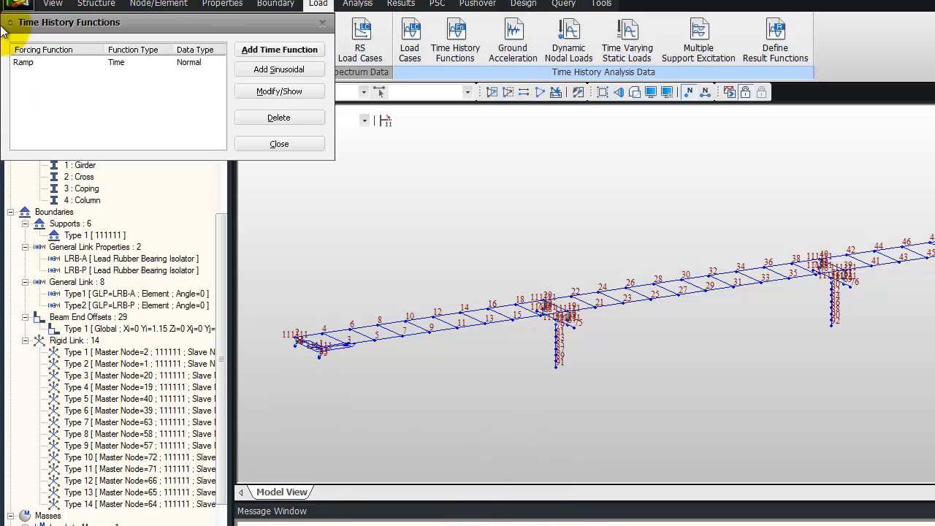
Add a time history function generated from the 1940, El Centro Site, 270 Deg earthquake record
{"action": "left_click", "coordinate": [261, 48]}
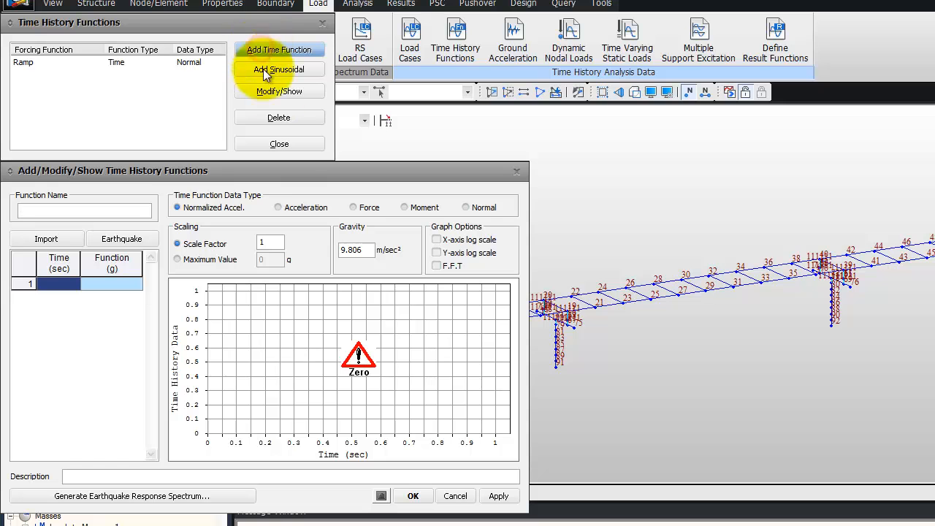
{"action": "left_click", "coordinate": [119, 239]}
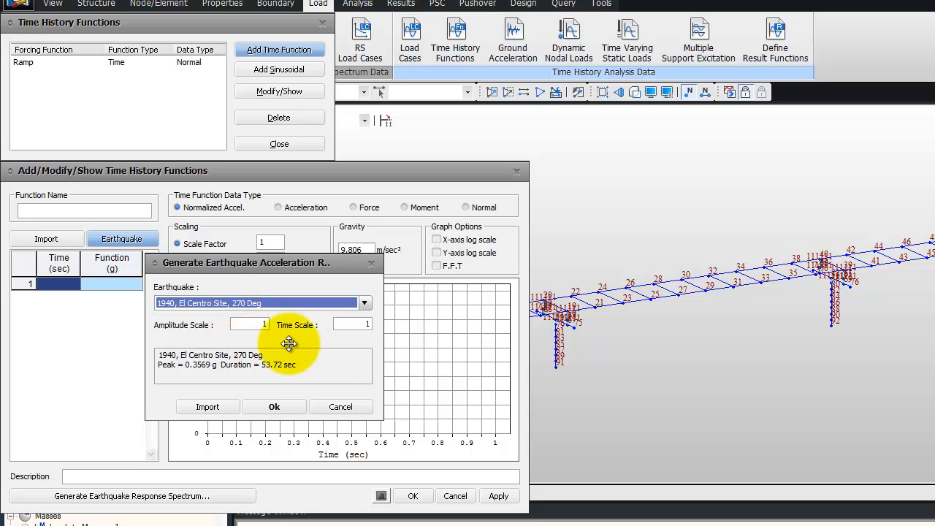
{"action": "left_click", "coordinate": [277, 407]}
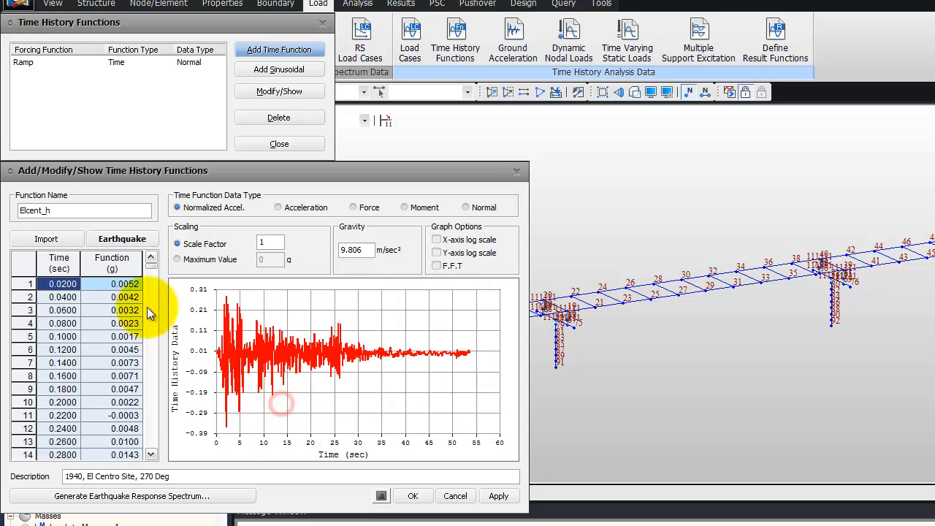
{"action": "left_click", "coordinate": [497, 496]}
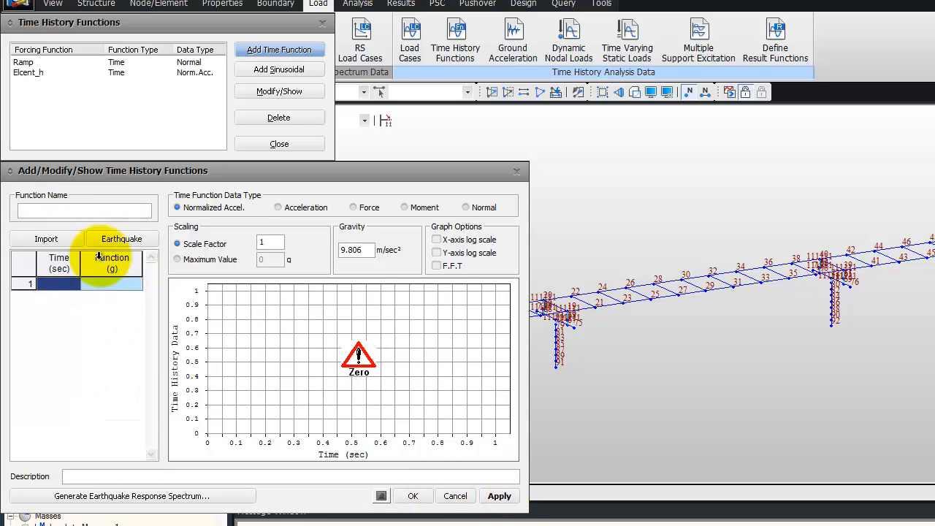
Add another earthquake time function from the 1940, El Centro Site, 180 Deg record, then close the functions list
{"action": "left_click", "coordinate": [126, 242]}
{"action": "left_click", "coordinate": [365, 302]}
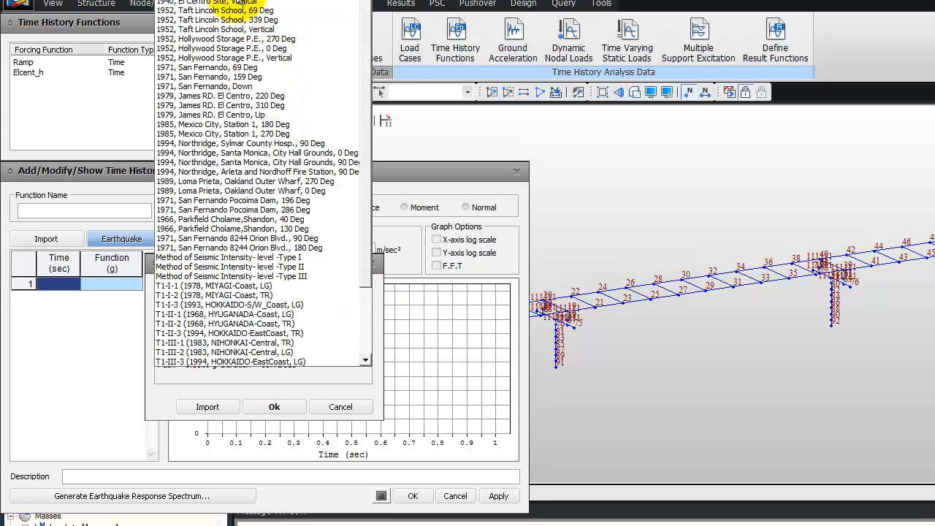
{"action": "left_click", "coordinate": [204, 4]}
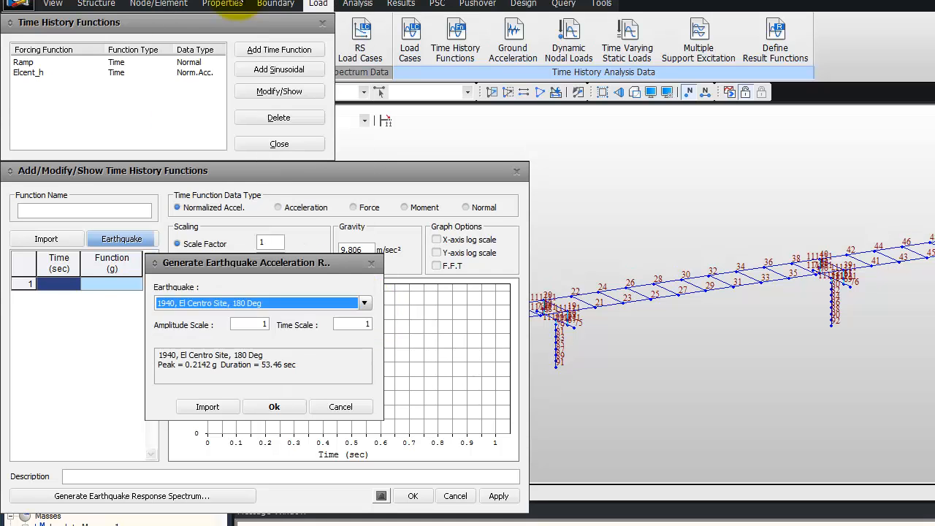
{"action": "left_click", "coordinate": [281, 404]}
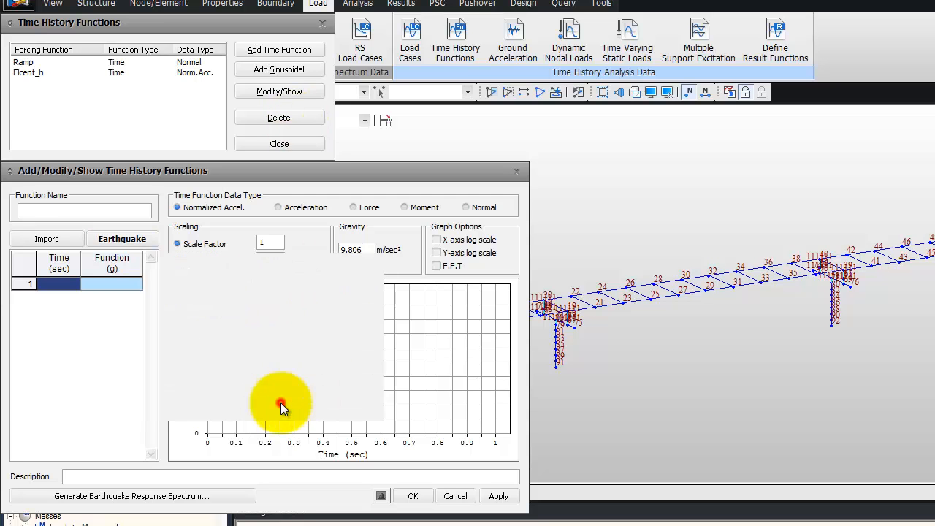
{"action": "left_click", "coordinate": [413, 496]}
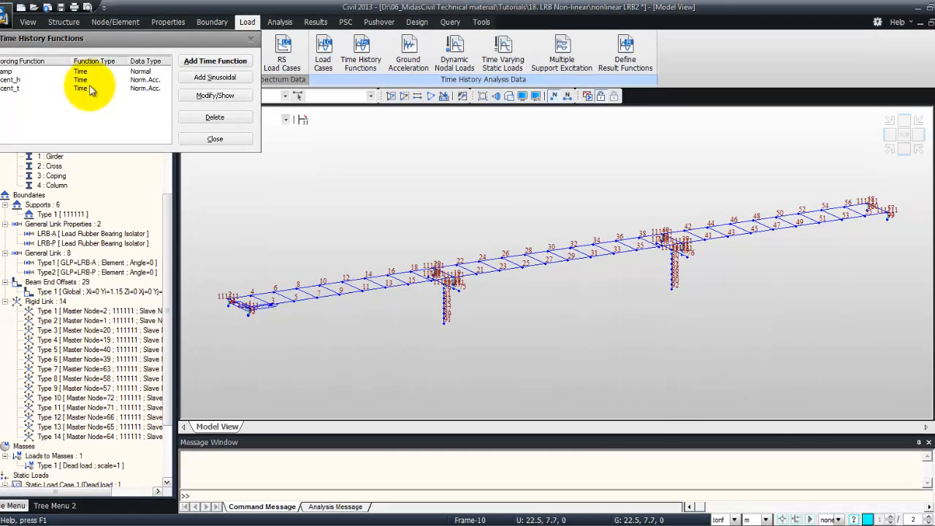
{"action": "left_click", "coordinate": [223, 141]}
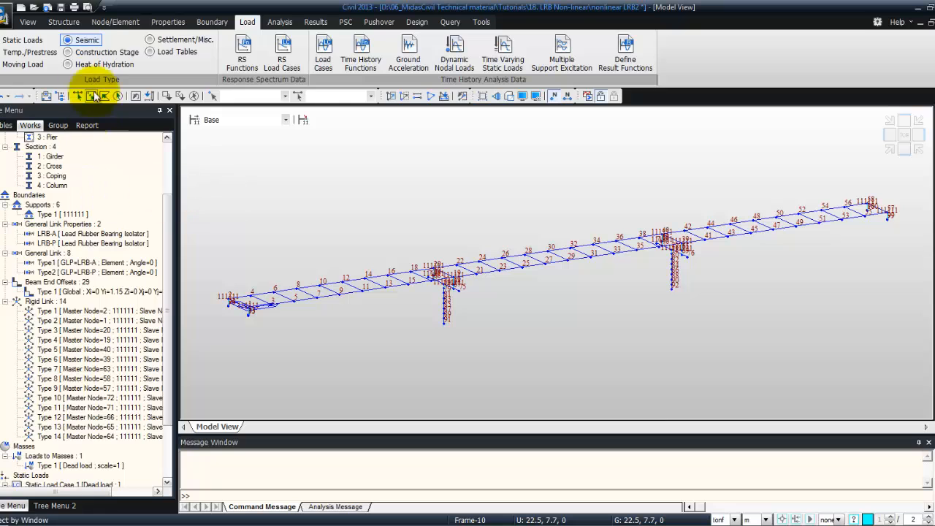
Open eigenvalue analysis control for time history load cases, switch to Ritz vectors and add Dead load with 1 generation
{"action": "left_click", "coordinate": [324, 51]}
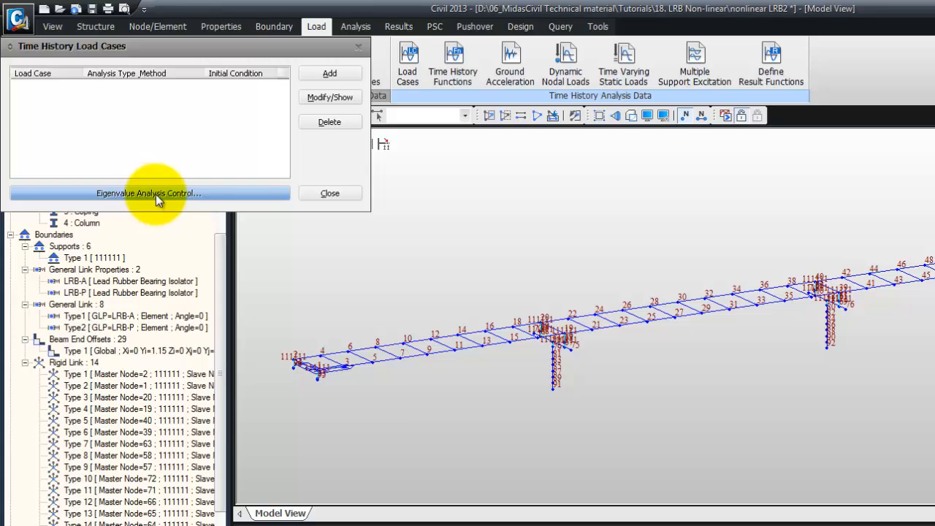
{"action": "left_click", "coordinate": [156, 194]}
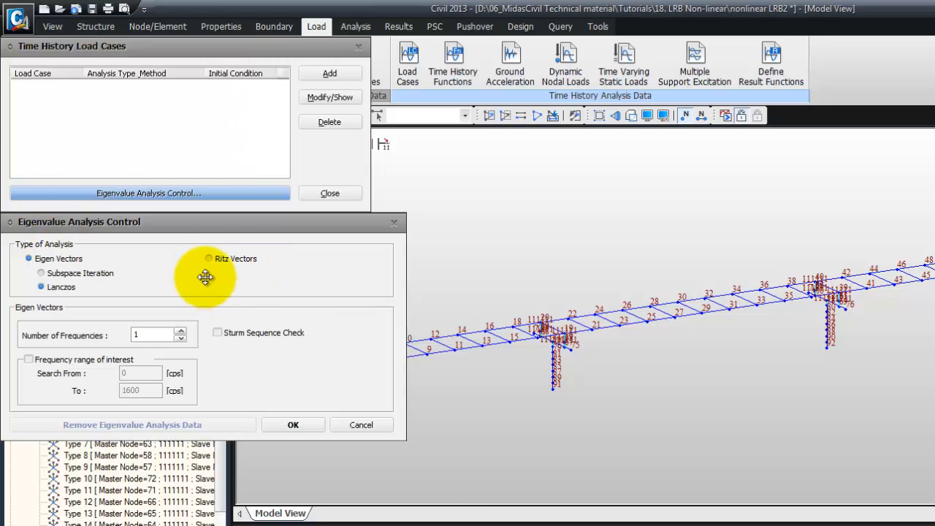
{"action": "left_click", "coordinate": [209, 259]}
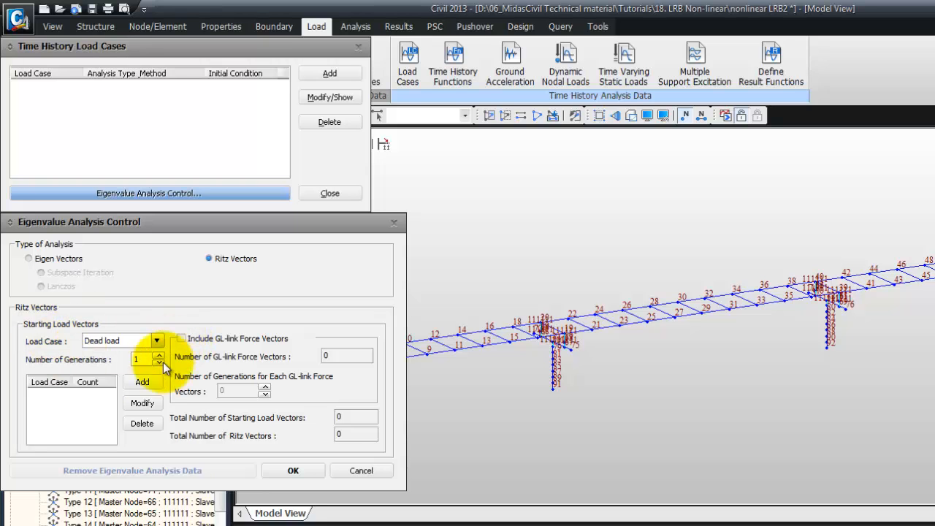
{"action": "left_click", "coordinate": [150, 384]}
Add Ground Acc X and Ground Acc Y as starting load vectors with 8 generations each
{"action": "left_click", "coordinate": [156, 341]}
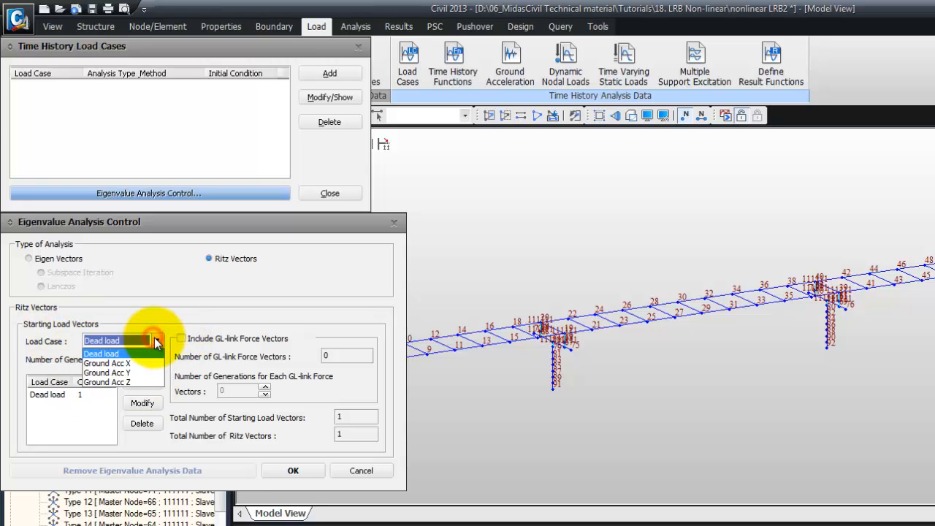
{"action": "left_click", "coordinate": [144, 364]}
{"action": "left_click_drag", "start_coordinate": [142, 359], "coordinate": [109, 360]}
{"action": "type", "text": "8"}
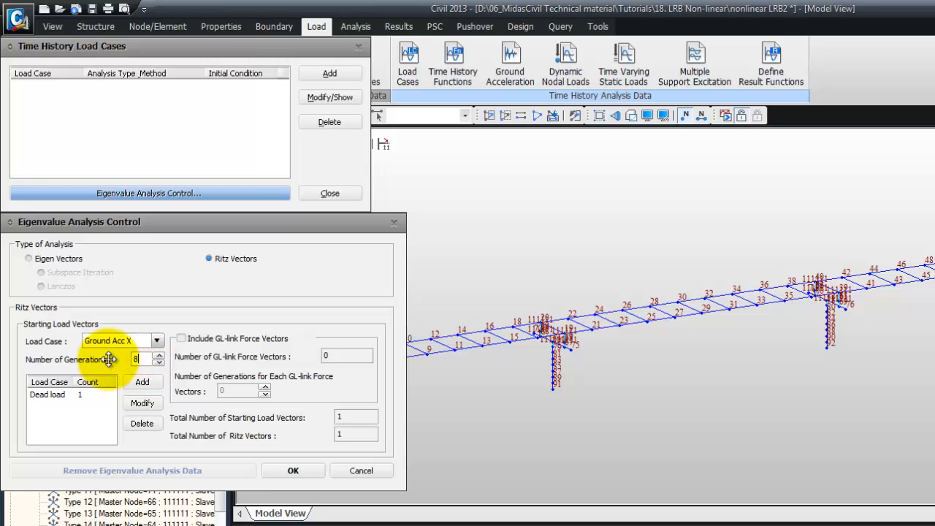
{"action": "left_click", "coordinate": [143, 381]}
{"action": "left_click", "coordinate": [158, 342]}
{"action": "left_click", "coordinate": [144, 374]}
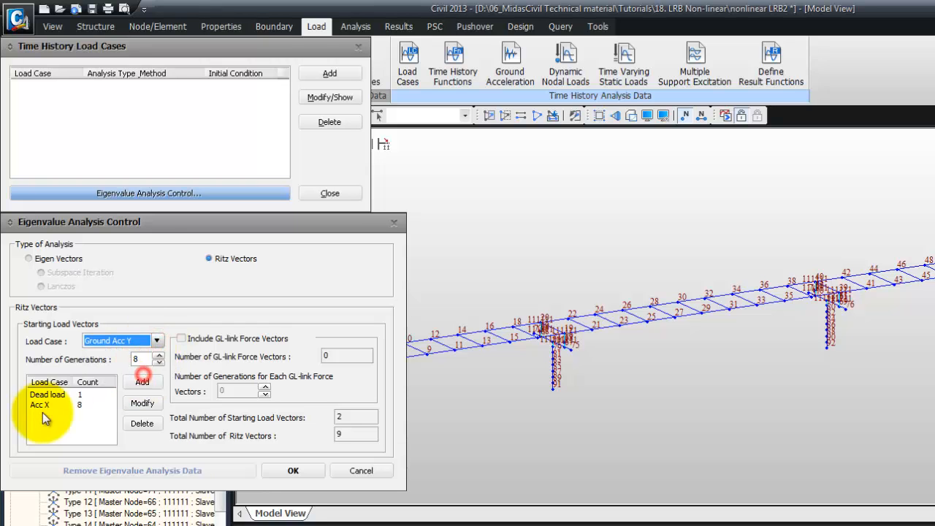
{"action": "left_click", "coordinate": [143, 382]}
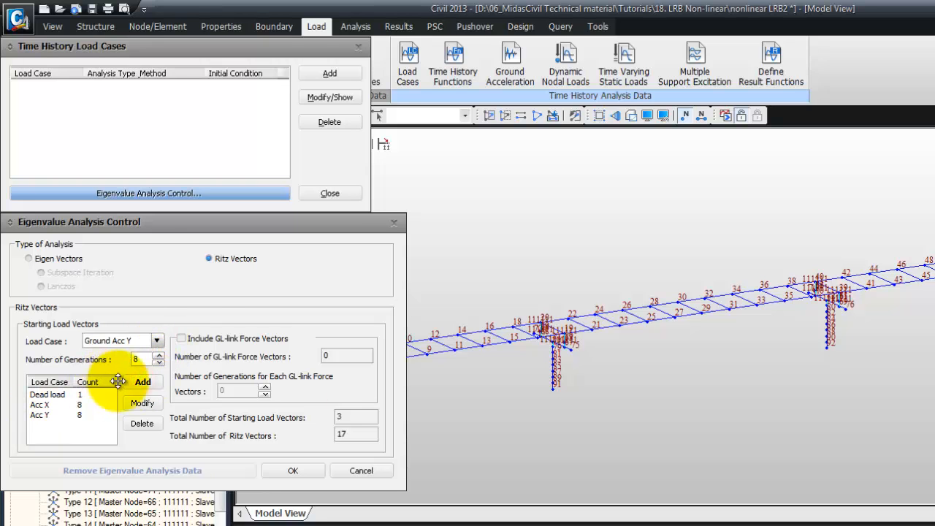
Include GL-link force vectors with 1 generation each and confirm the eigenvalue analysis settings
{"action": "left_click", "coordinate": [181, 340]}
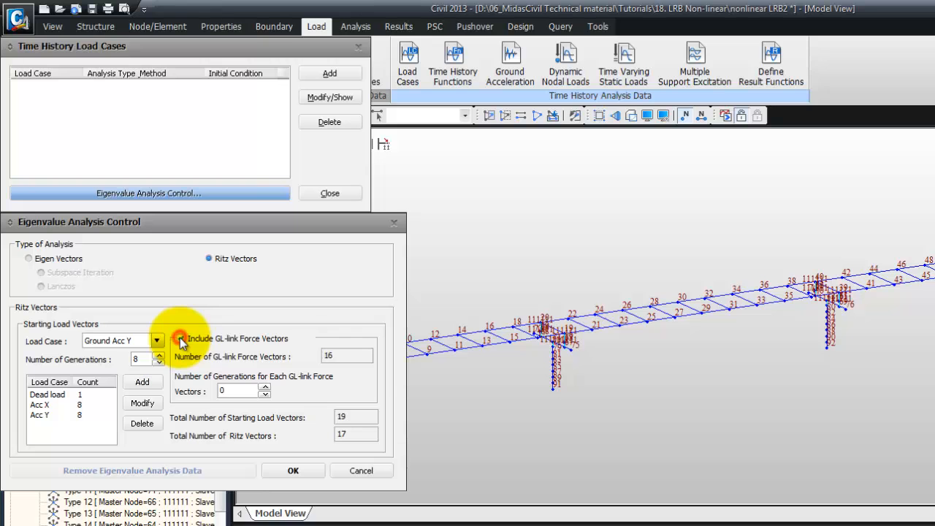
{"action": "left_click", "coordinate": [264, 387]}
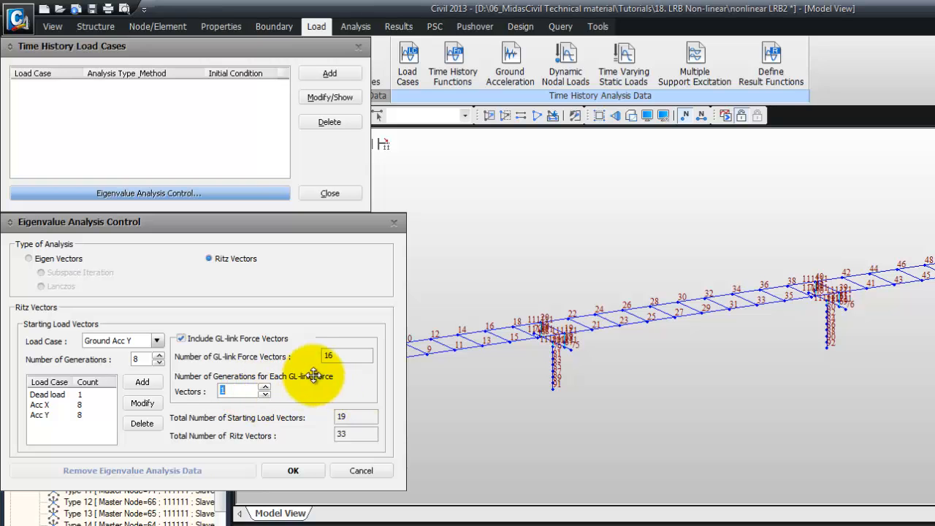
{"action": "left_click", "coordinate": [294, 470]}
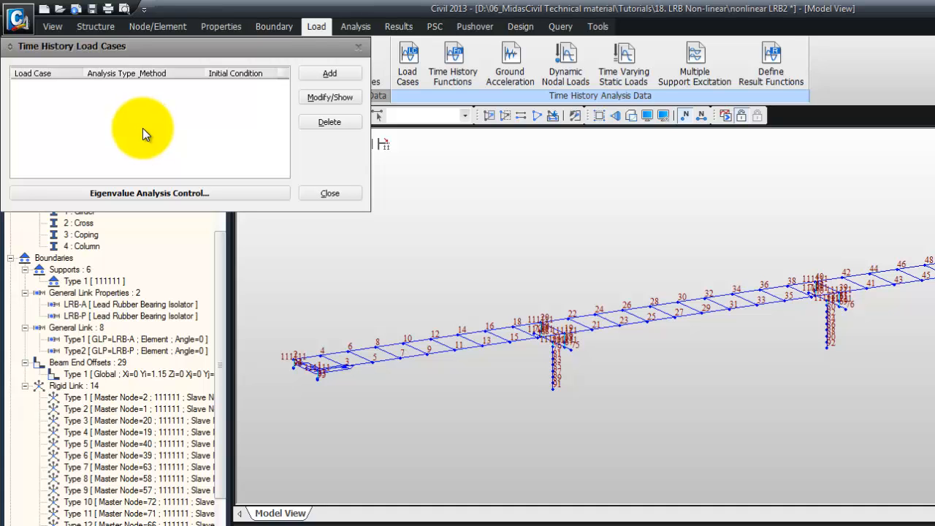
Add a time history load case named Dead Load with Nonlinear analysis type
{"action": "left_click", "coordinate": [331, 74]}
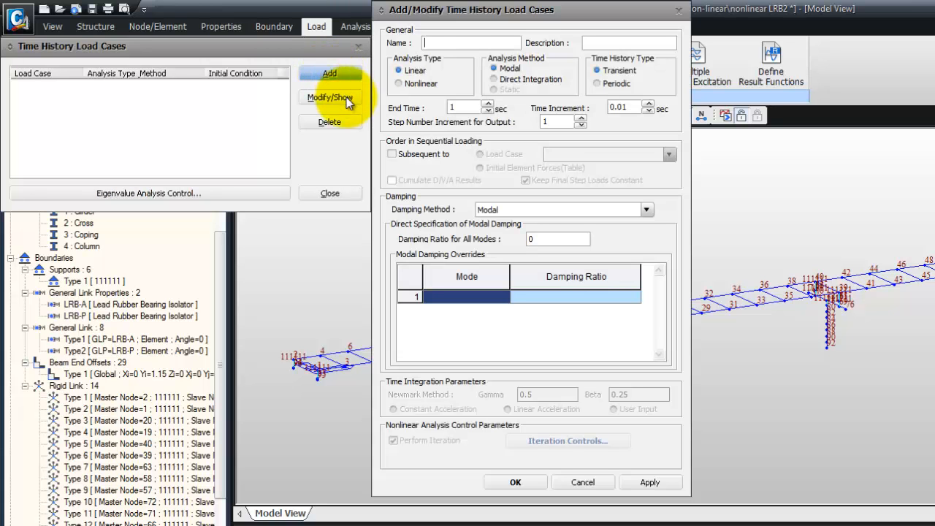
{"action": "type", "text": "Dead Load"}
{"action": "left_click", "coordinate": [397, 82]}
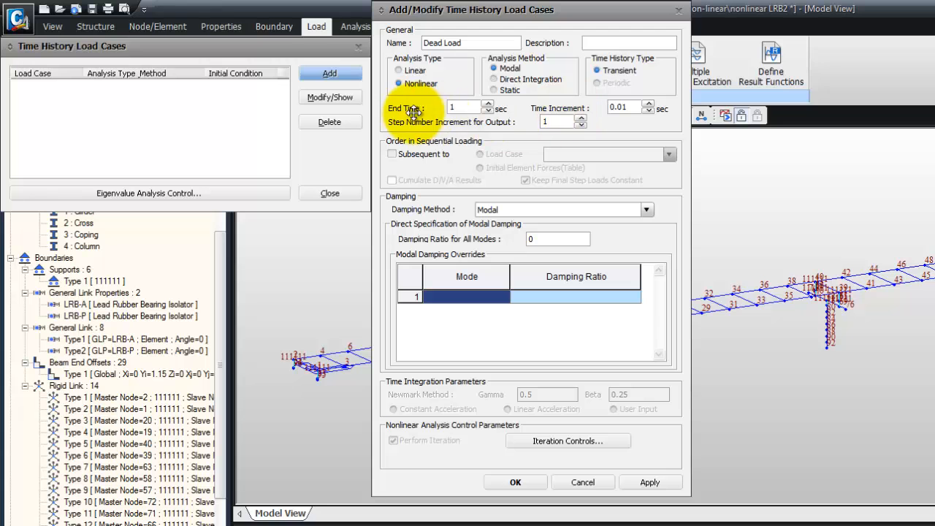
Set the load case end time to 5 sec, time increment 0.002 sec, output step increment 5, and damping ratio 0.99 for all modes
{"action": "left_click", "coordinate": [467, 108]}
{"action": "double_click", "coordinate": [468, 108]}
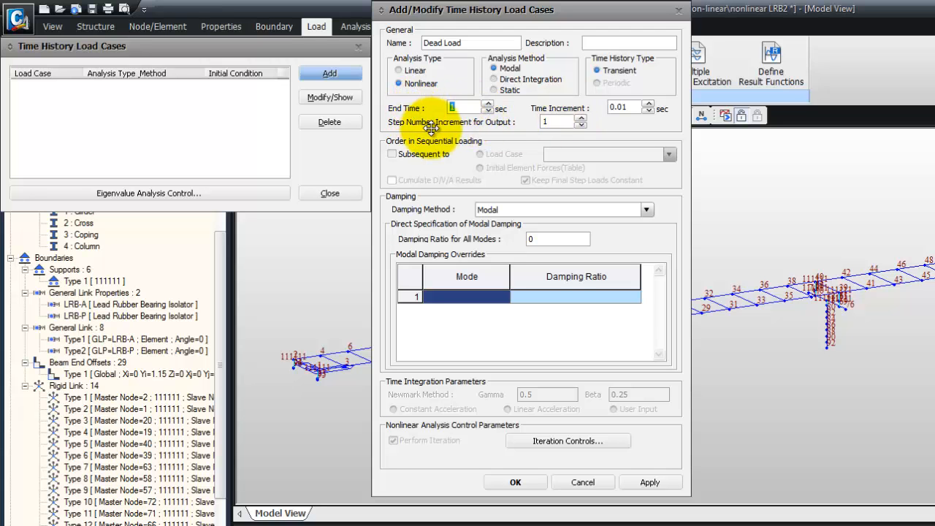
{"action": "type", "text": "5"}
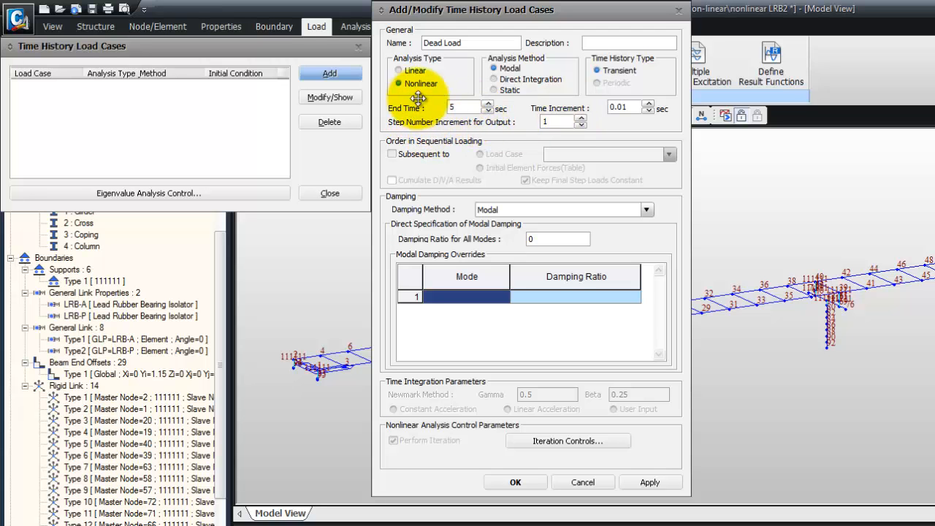
{"action": "left_click_drag", "start_coordinate": [630, 108], "coordinate": [603, 108]}
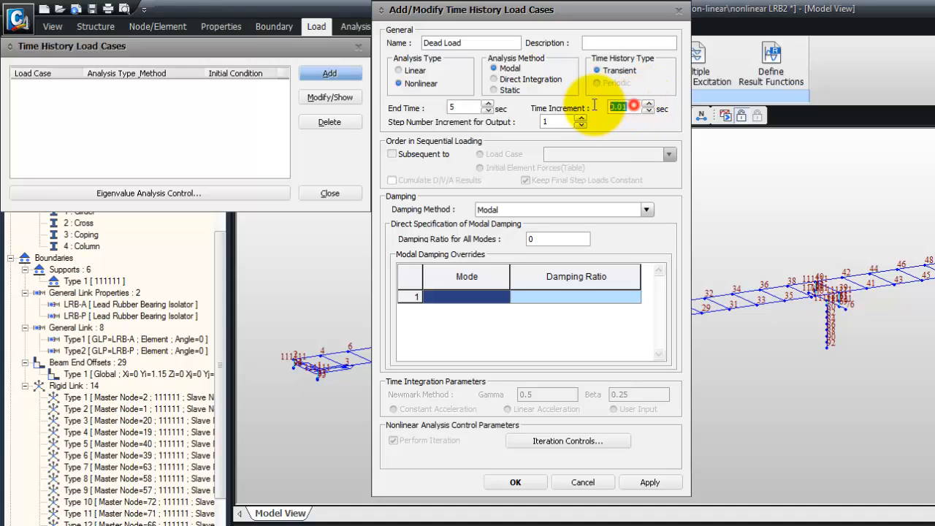
{"action": "type", "text": "0.002"}
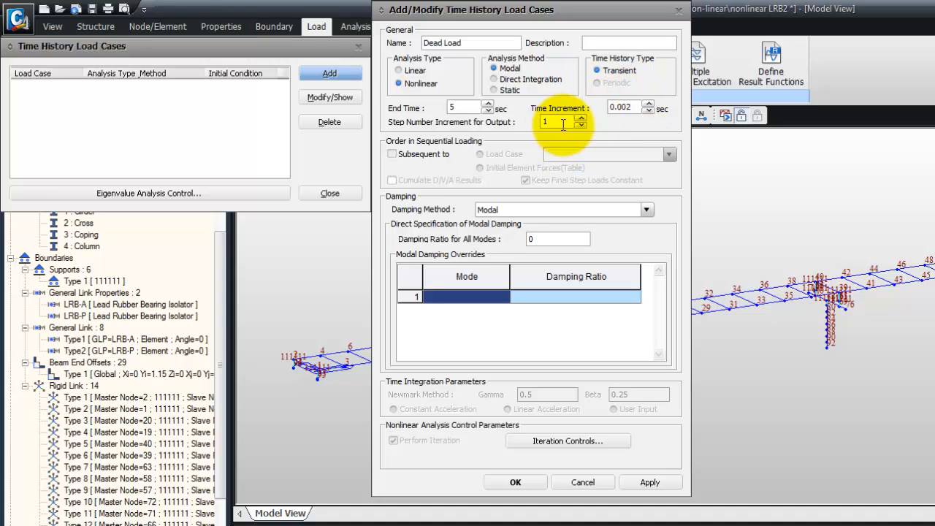
{"action": "key", "text": "Tab"}
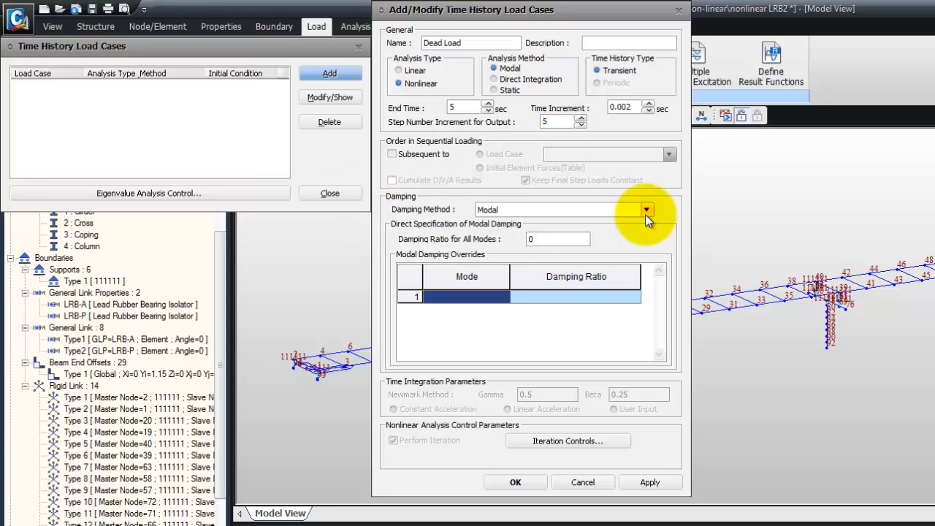
{"action": "left_click", "coordinate": [534, 239]}
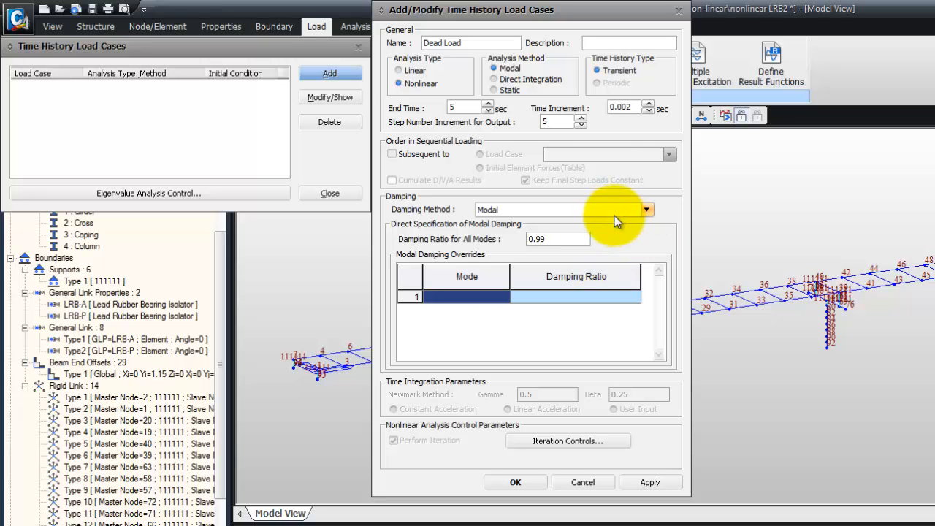
Save the Dead Load case and add a new nonlinear time history load case named earthquake
{"action": "left_click", "coordinate": [516, 482]}
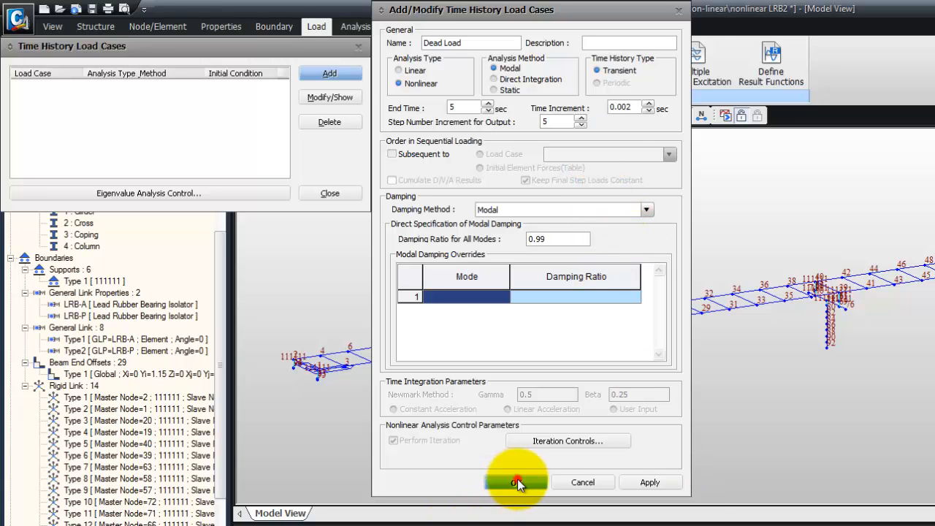
{"action": "left_click", "coordinate": [330, 75]}
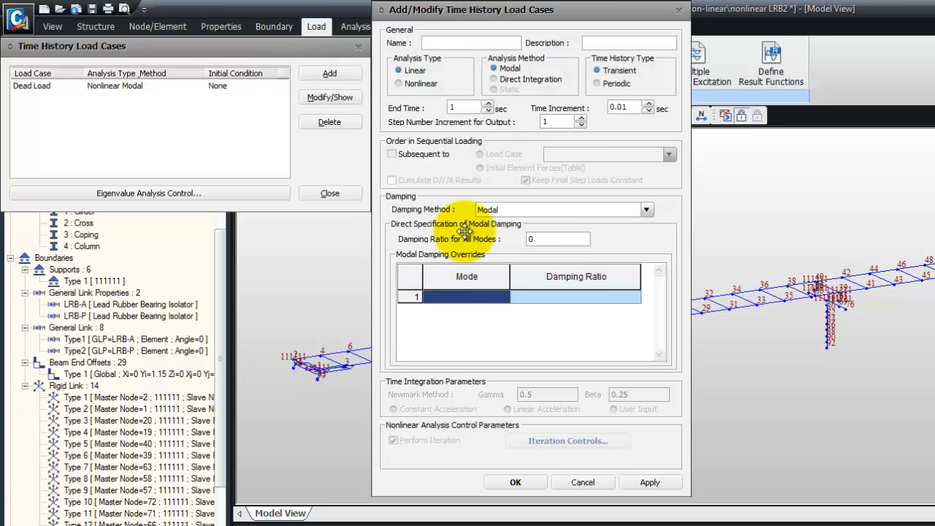
{"action": "left_click", "coordinate": [476, 42]}
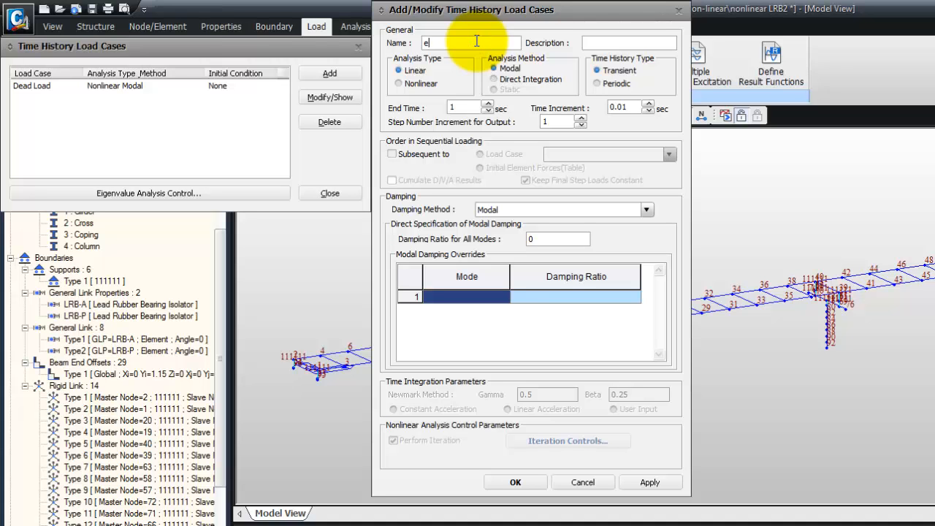
{"action": "type", "text": "hquake"}
{"action": "left_click", "coordinate": [401, 84]}
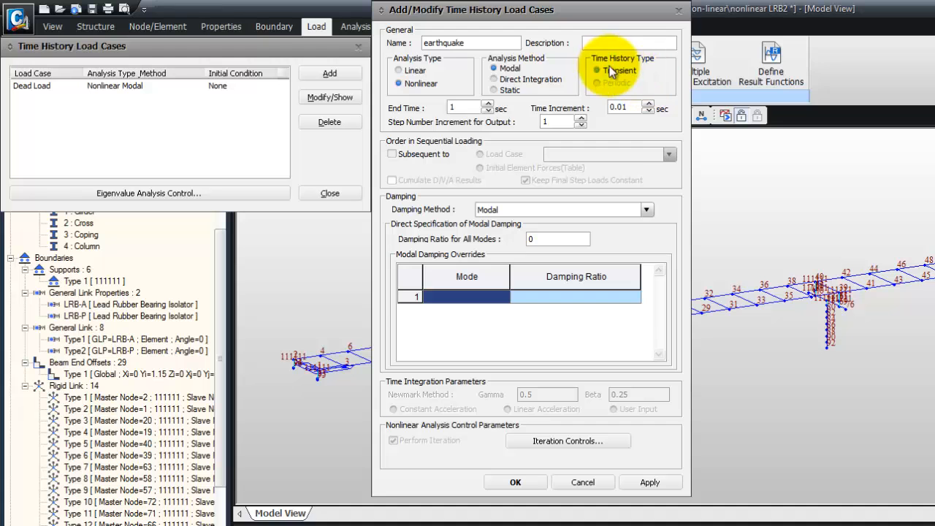
Set the earthquake case end time to 50 sec, time increment to 0.02 sec and output step increment to 5
{"action": "double_click", "coordinate": [451, 107]}
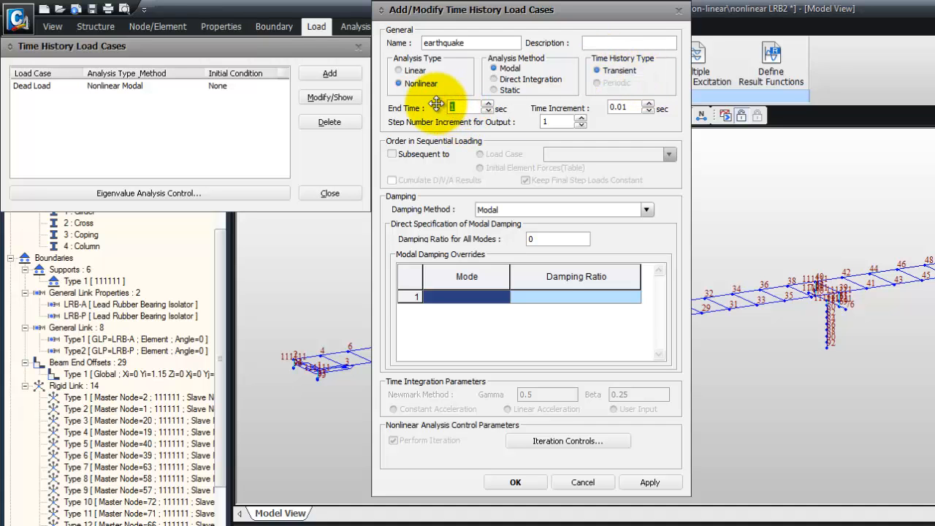
{"action": "type", "text": "50"}
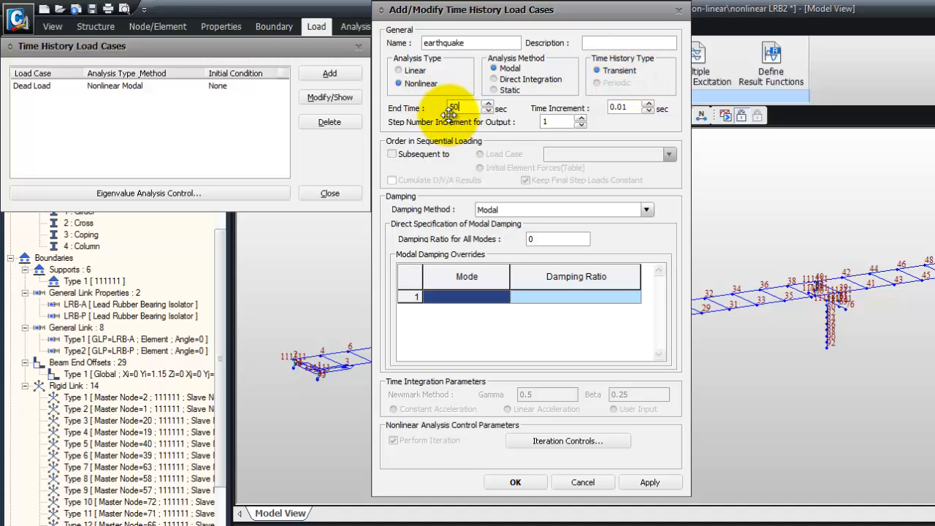
{"action": "double_click", "coordinate": [631, 107]}
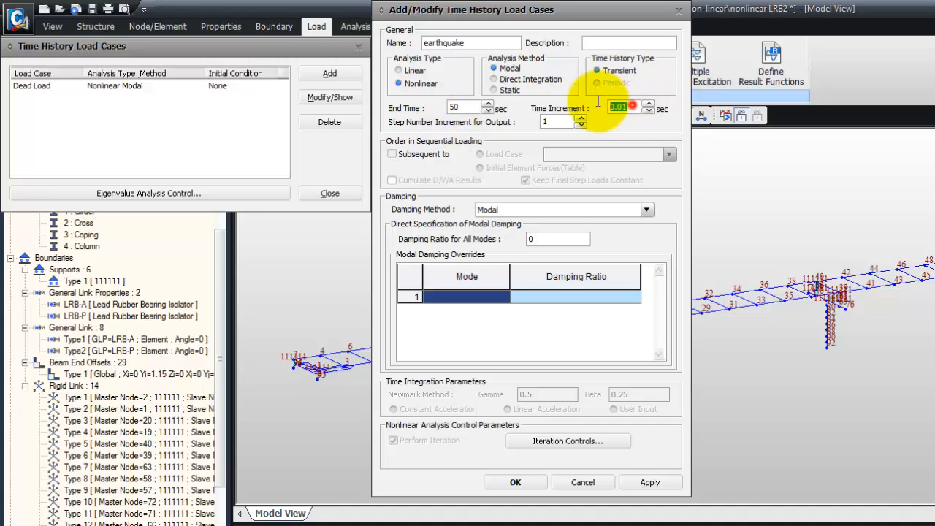
{"action": "type", "text": "0"}
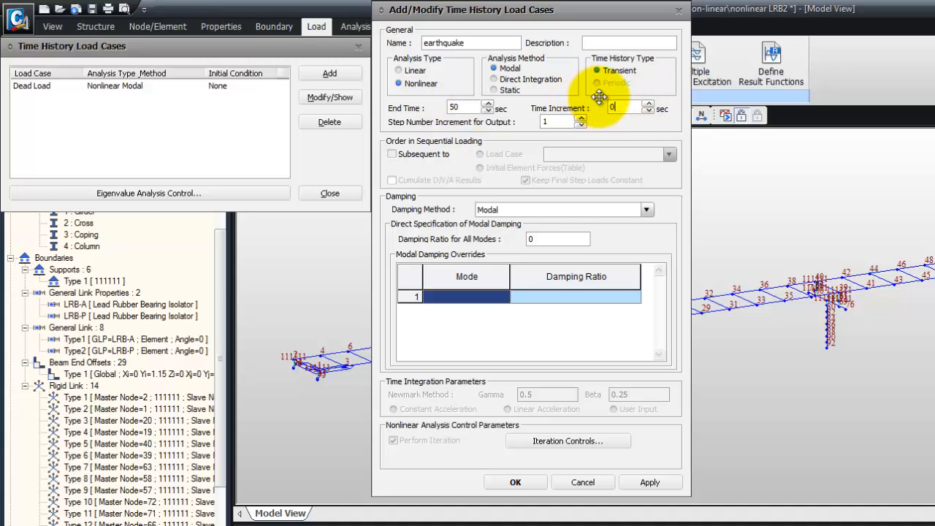
{"action": "type", "text": ".02"}
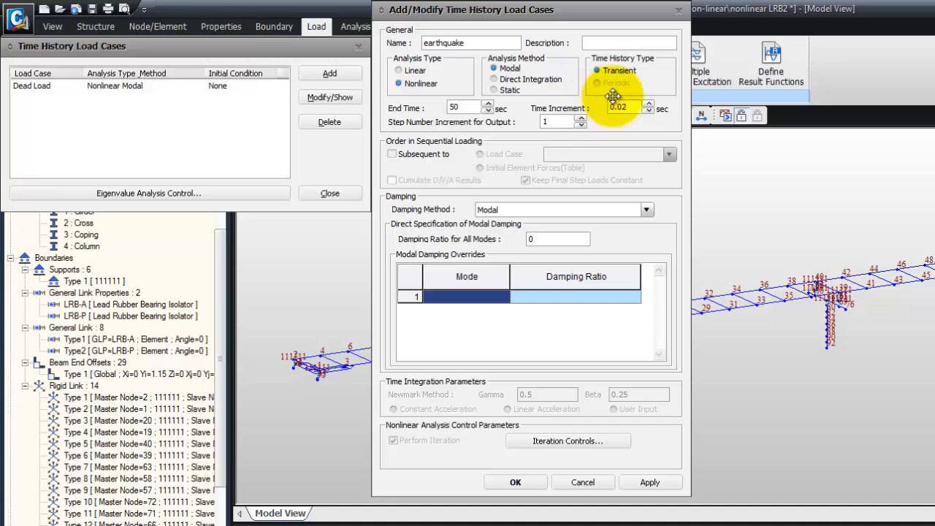
{"action": "double_click", "coordinate": [557, 123]}
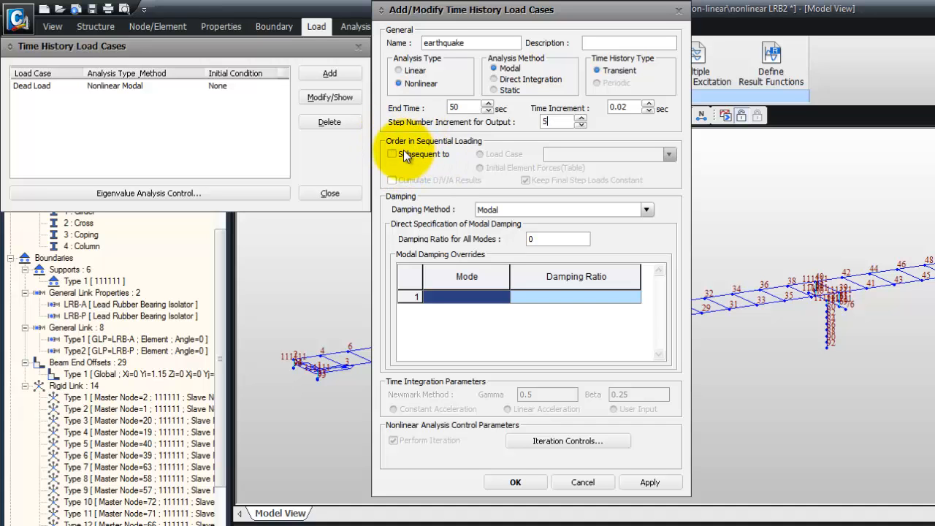
Make the earthquake case subsequent to the ST: Dead load case
{"action": "left_click", "coordinate": [392, 154]}
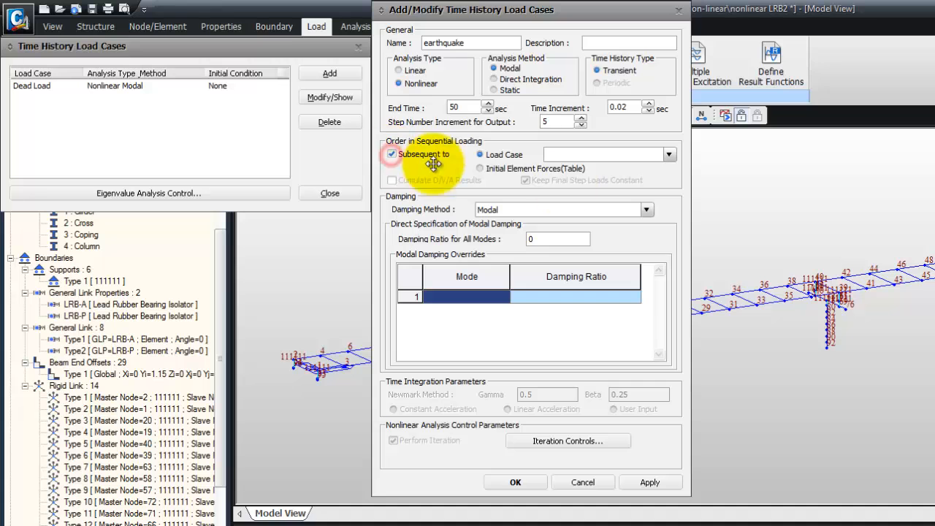
{"action": "left_click", "coordinate": [669, 154]}
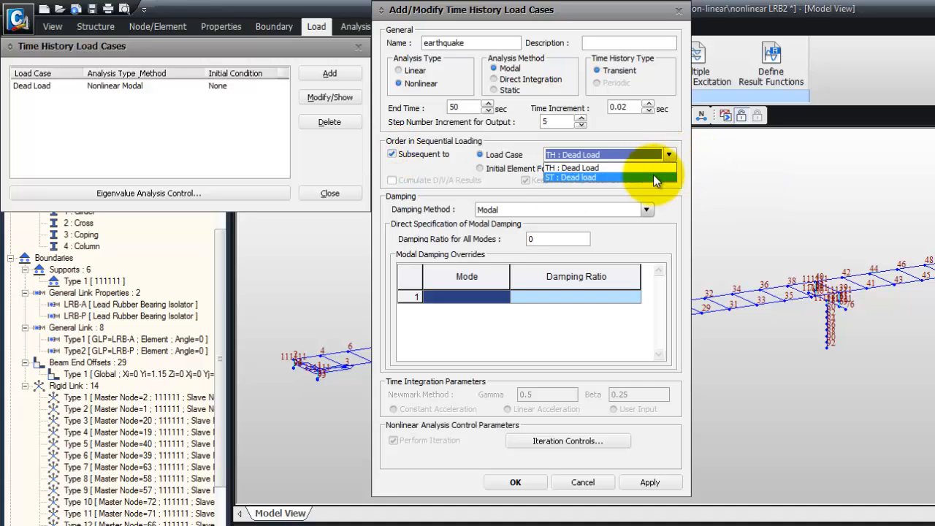
{"action": "left_click", "coordinate": [654, 174]}
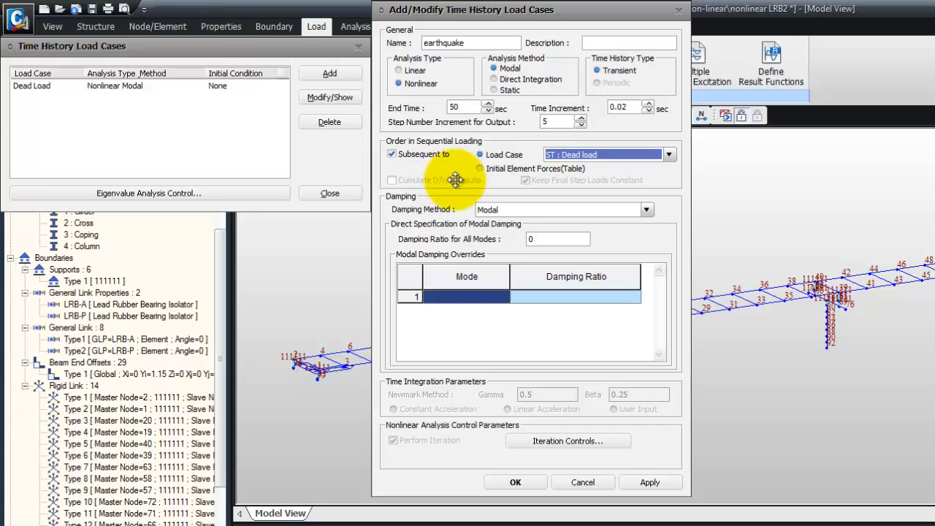
Set the damping ratio for all modes to 0.05 and save the earthquake load case
{"action": "double_click", "coordinate": [548, 239]}
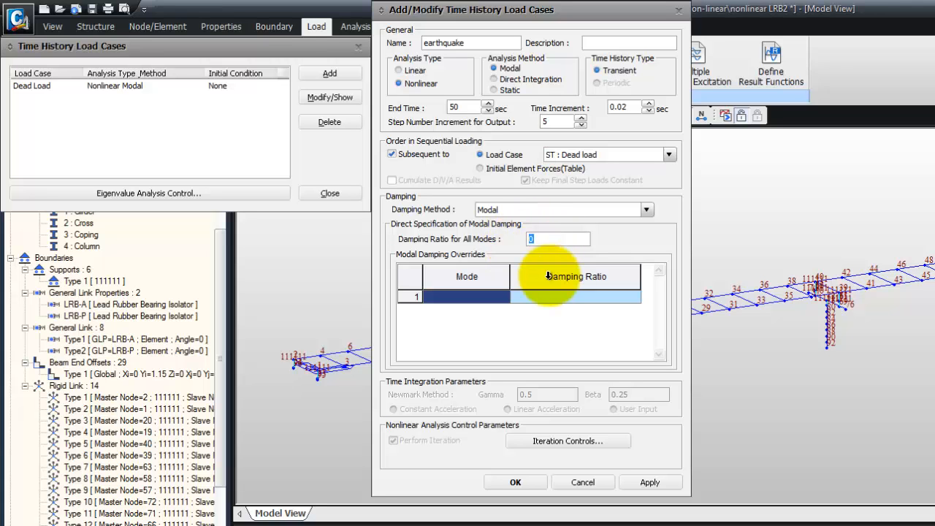
{"action": "type", "text": "0.05"}
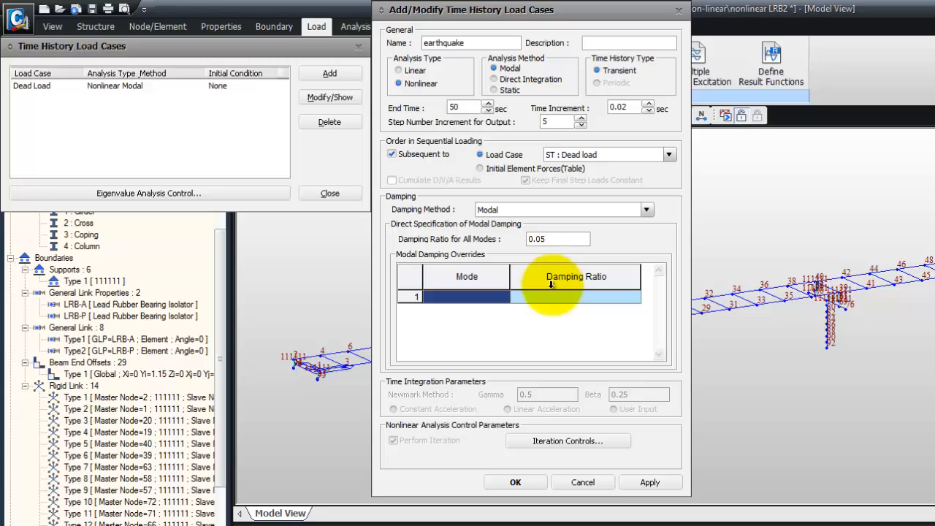
{"action": "left_click", "coordinate": [514, 484]}
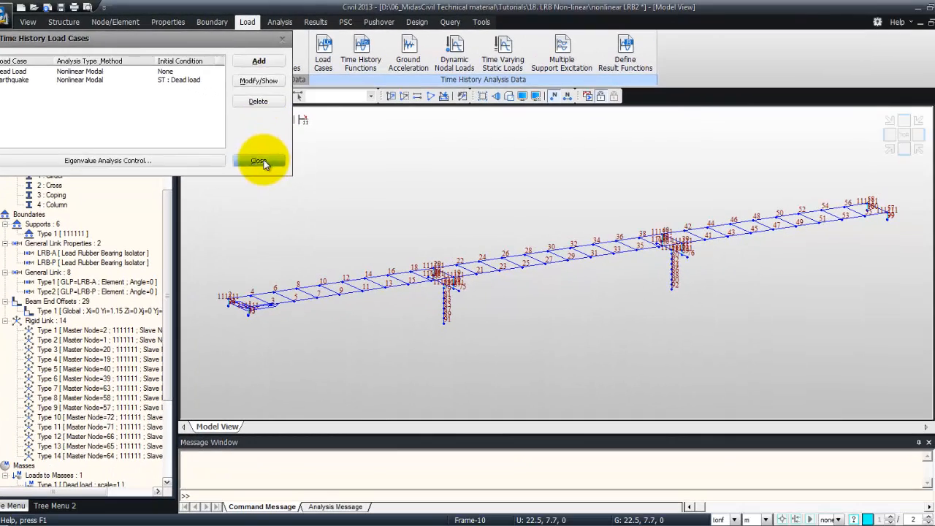
Open Ground Acceleration for the earthquake load case and assign the Elcent_t function to direction X
{"action": "left_click", "coordinate": [291, 175]}
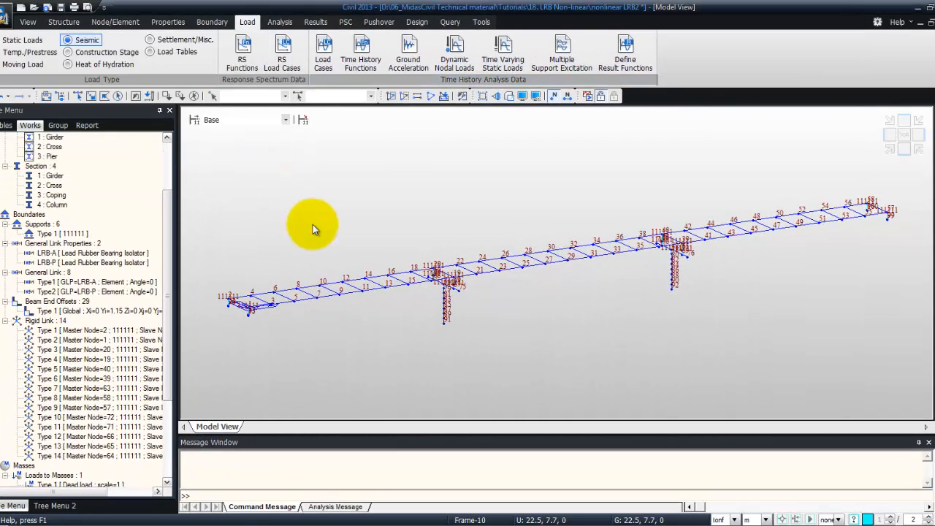
{"action": "mouse_move", "coordinate": [313, 224]}
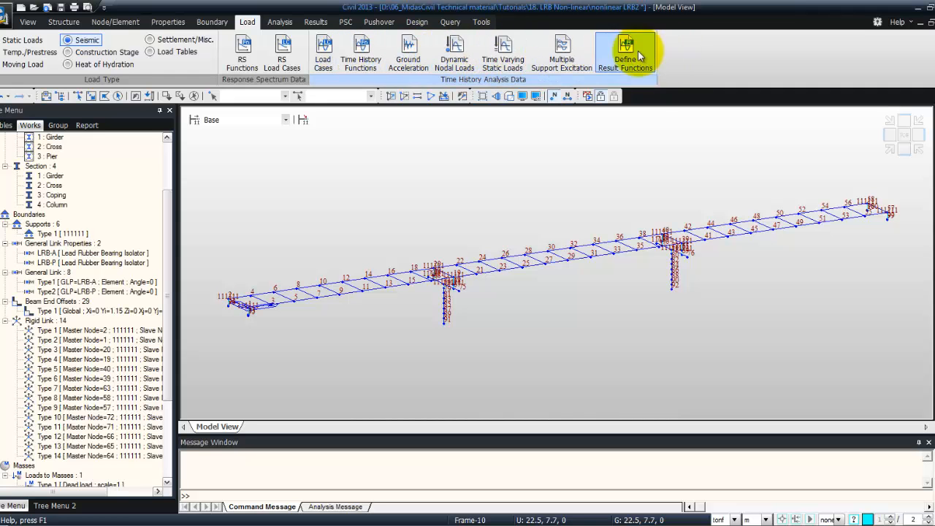
{"action": "left_click", "coordinate": [407, 50]}
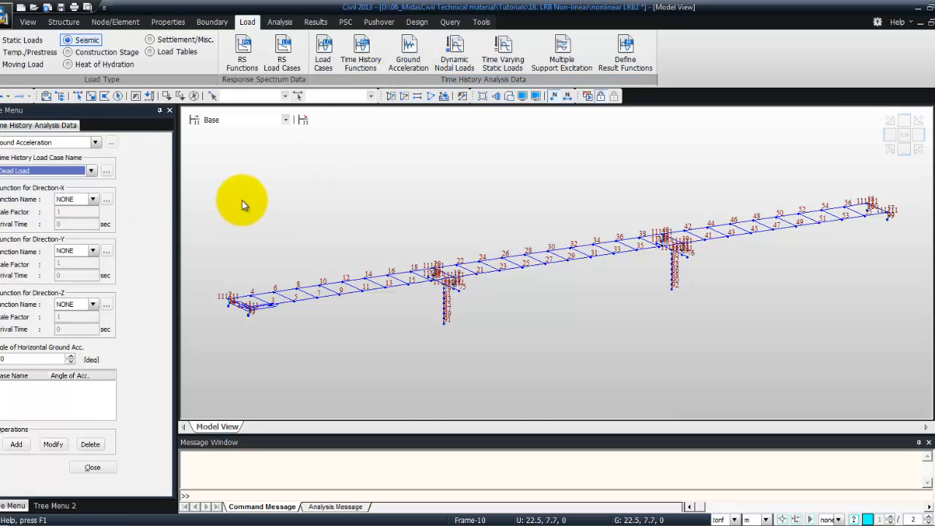
{"action": "left_click", "coordinate": [90, 170]}
{"action": "left_click", "coordinate": [85, 190]}
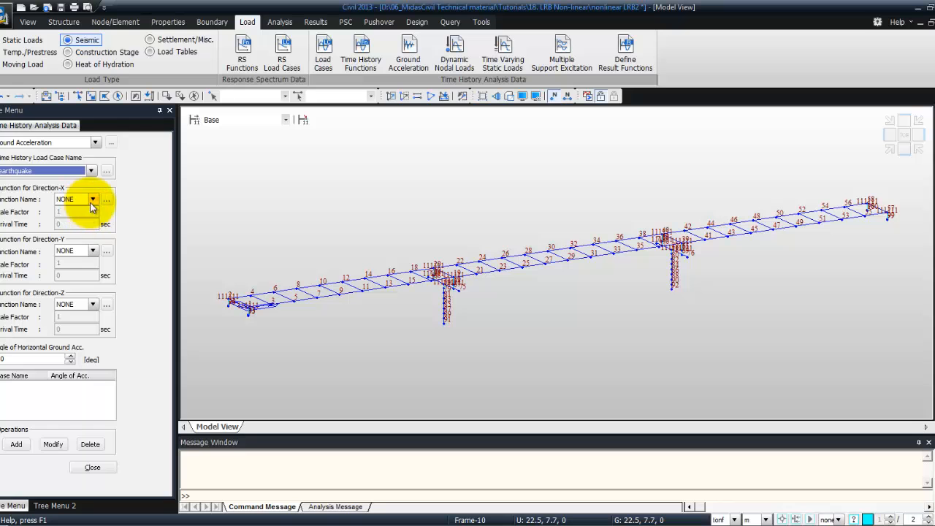
{"action": "left_click", "coordinate": [92, 199]}
{"action": "left_click", "coordinate": [91, 200]}
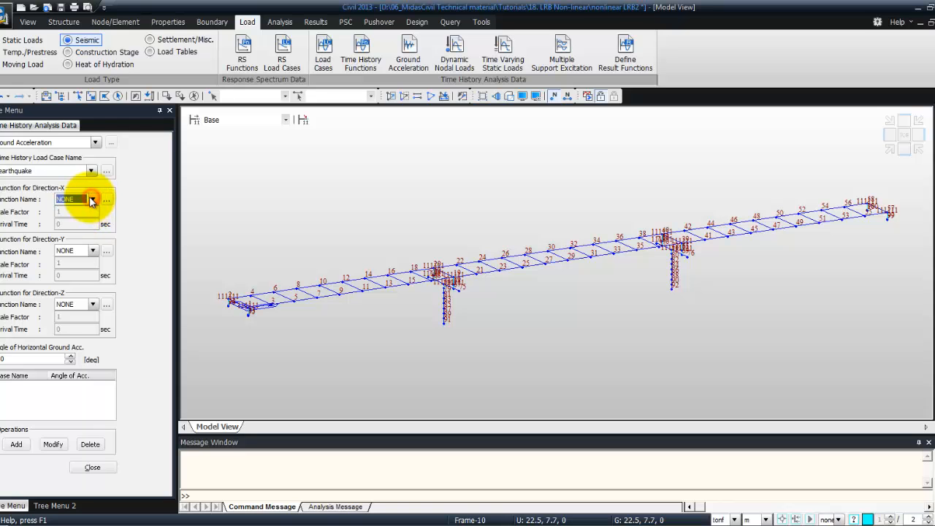
{"action": "left_click", "coordinate": [91, 200]}
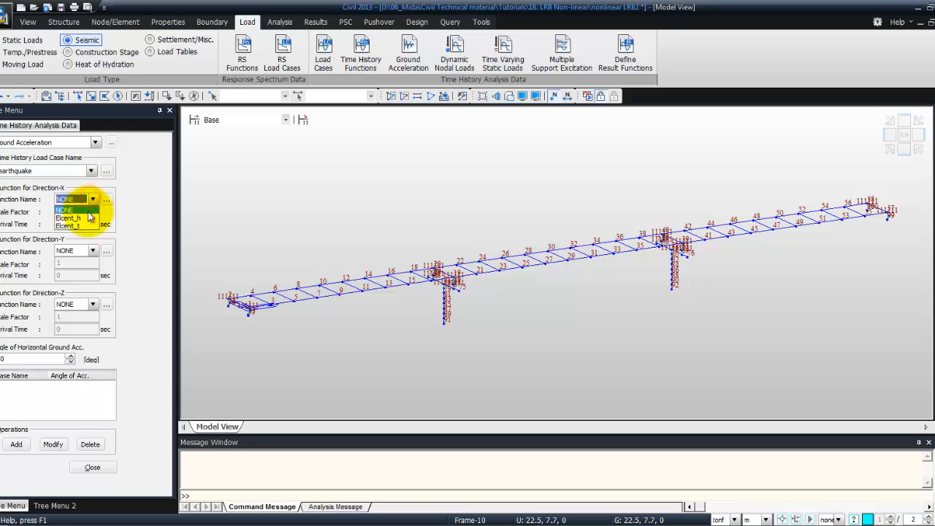
{"action": "left_click", "coordinate": [80, 231]}
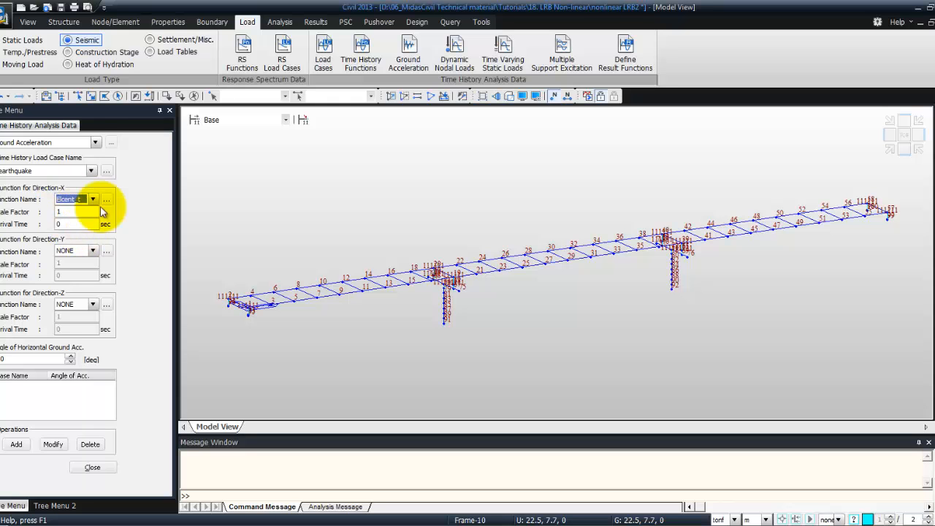
Assign the Elcent_h function to direction Y, add the ground acceleration and close the panel
{"action": "left_click", "coordinate": [92, 250]}
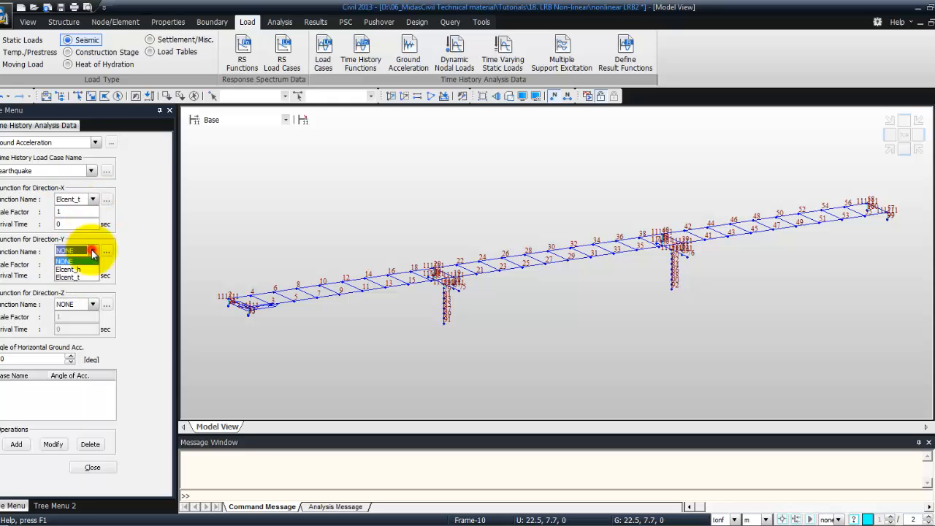
{"action": "left_click", "coordinate": [82, 270]}
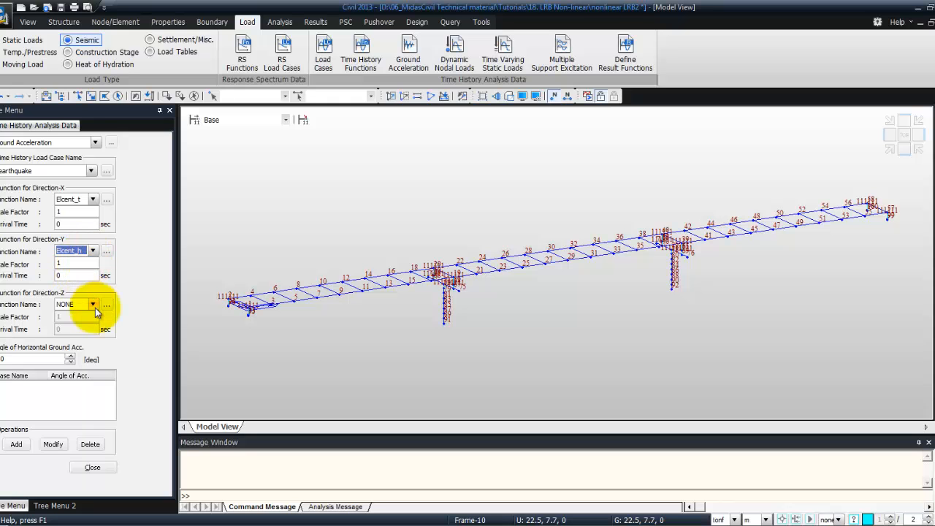
{"action": "left_click", "coordinate": [20, 444]}
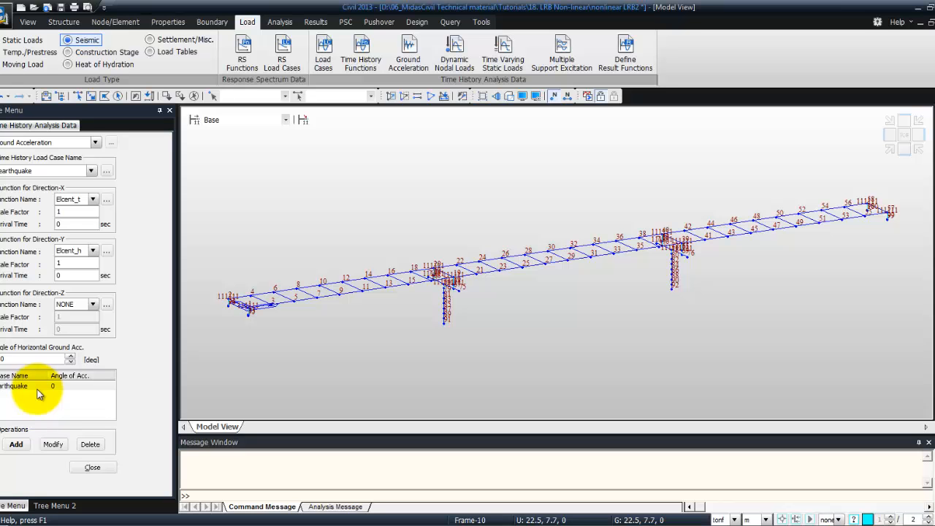
{"action": "left_click", "coordinate": [92, 467]}
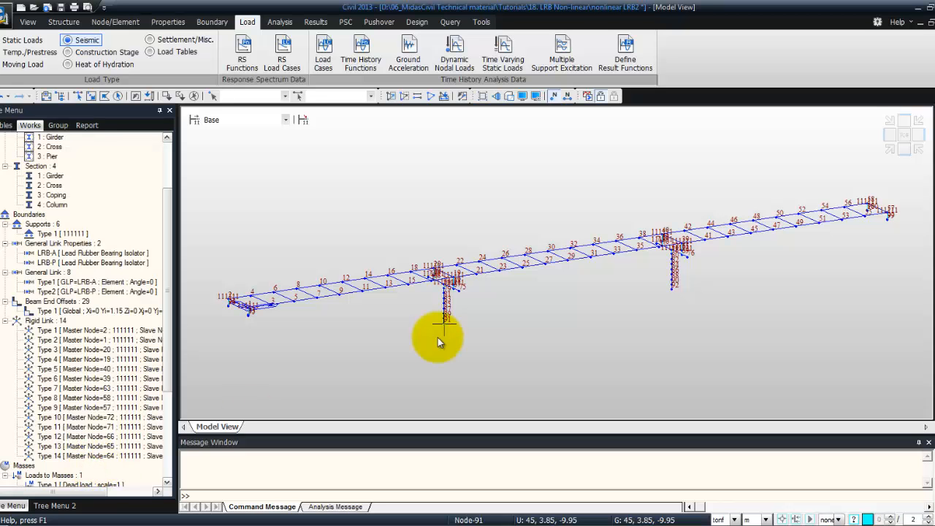
Turn off the node and element number labels in the model view
{"action": "mouse_move", "coordinate": [496, 275]}
{"action": "middle_mouse_down"}
{"action": "mouse_move", "coordinate": [485, 282]}
{"action": "mouse_move", "coordinate": [488, 270]}
{"action": "middle_mouse_up"}
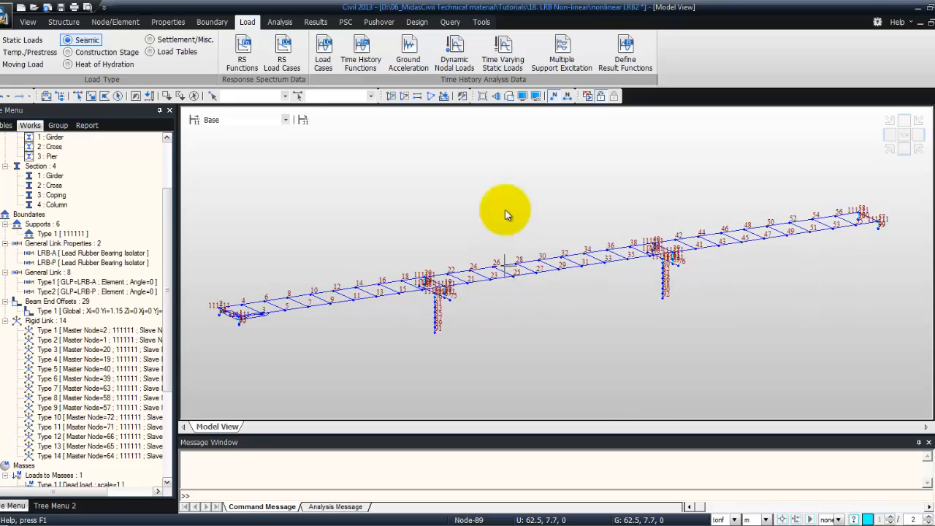
{"action": "left_click", "coordinate": [558, 99]}
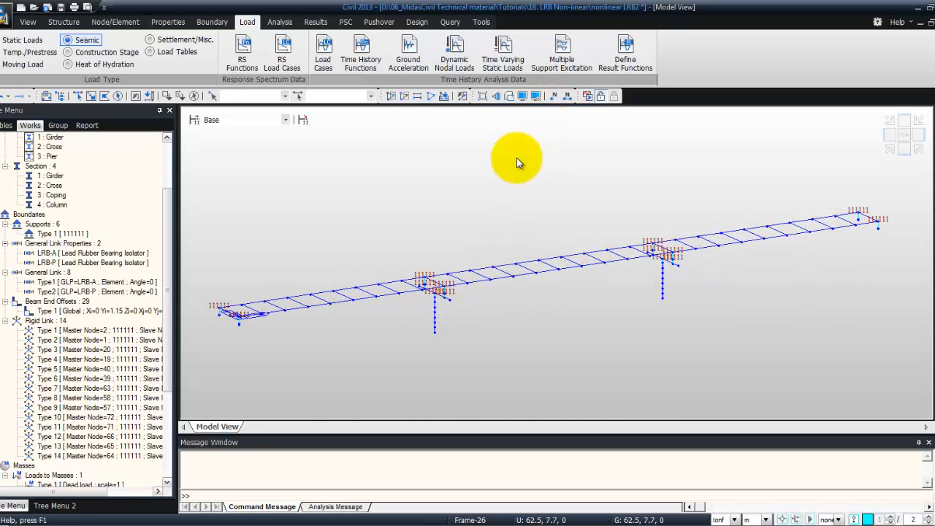
Add a time varying static load applying Dead load to the Dead Load case with the Ramp function
{"action": "left_click", "coordinate": [503, 45]}
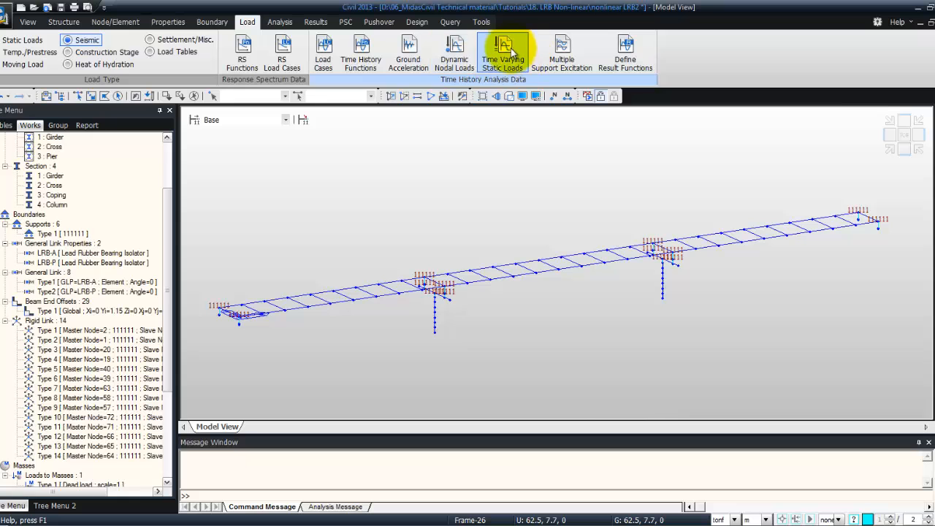
{"action": "left_click", "coordinate": [89, 170]}
{"action": "left_click", "coordinate": [84, 182]}
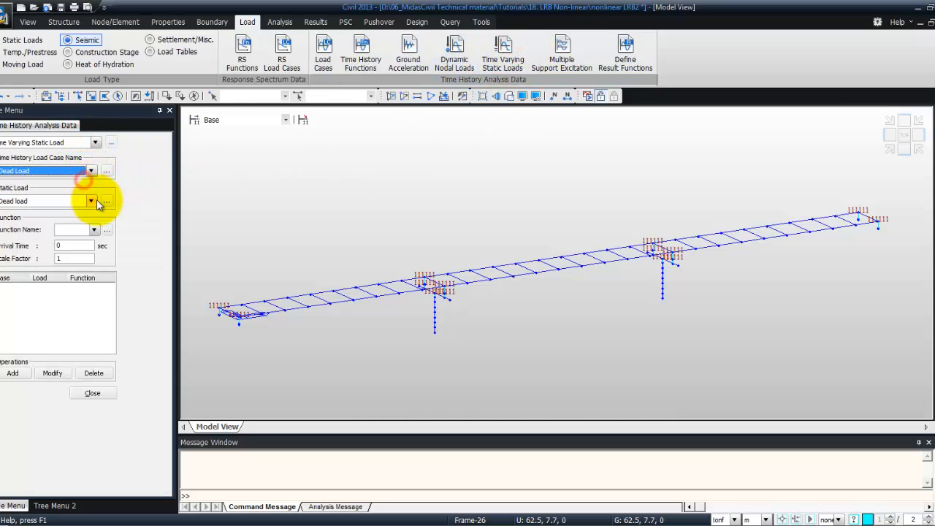
{"action": "left_click", "coordinate": [95, 229]}
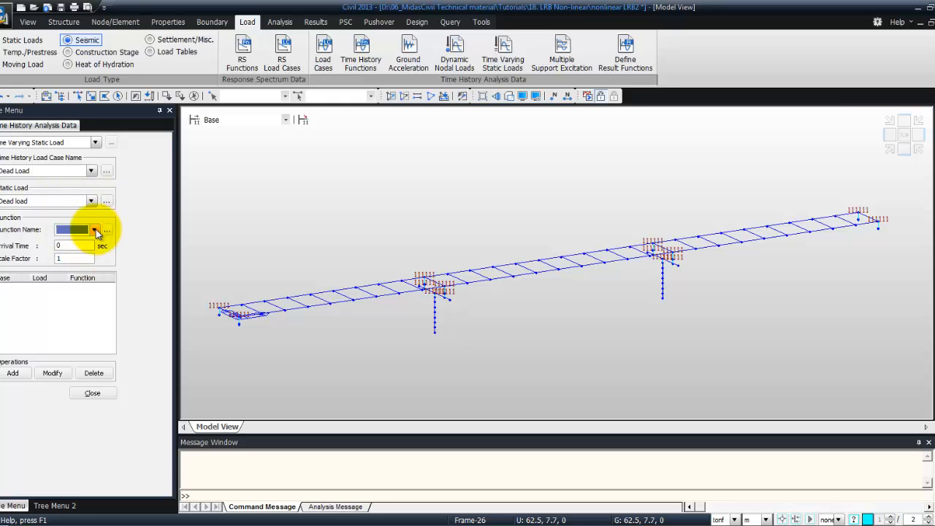
{"action": "left_click", "coordinate": [96, 230]}
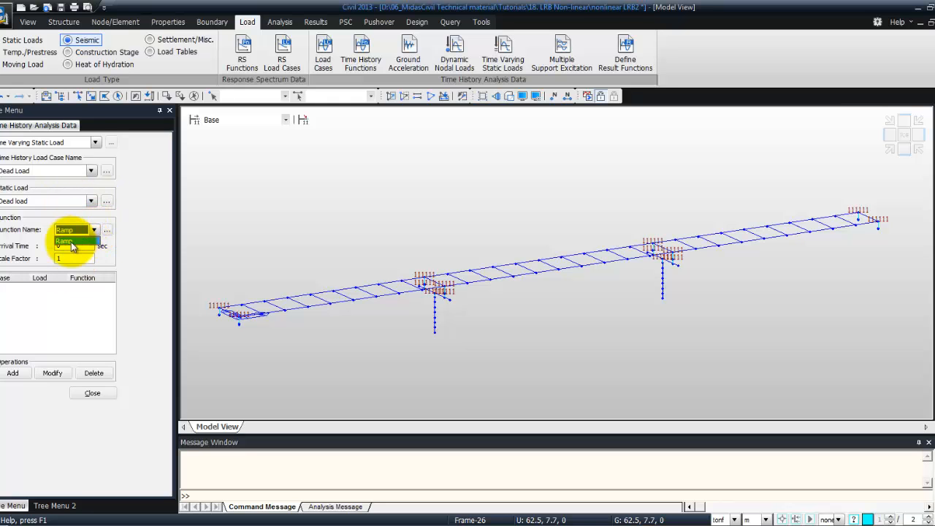
{"action": "left_click", "coordinate": [72, 242]}
{"action": "left_click", "coordinate": [27, 372]}
{"action": "left_click", "coordinate": [88, 394]}
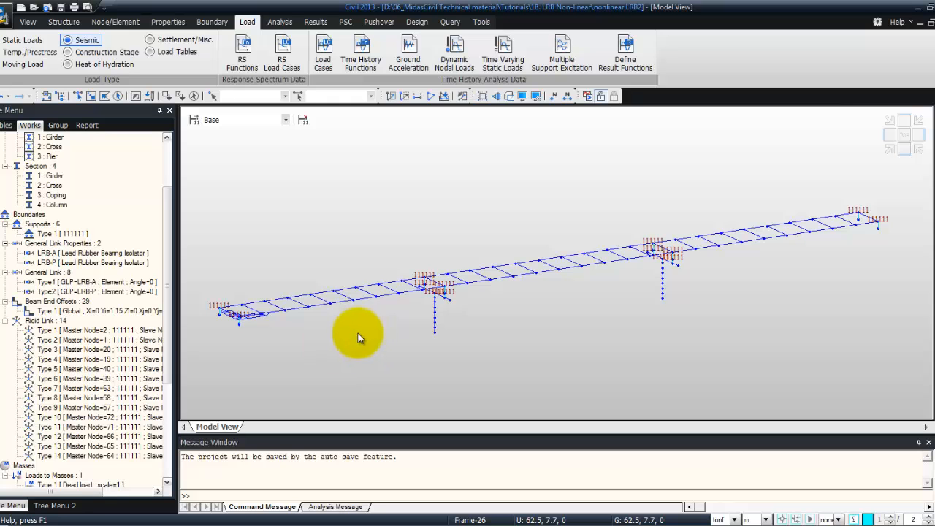
{"action": "left_click", "coordinate": [313, 23]}
{"action": "left_click", "coordinate": [278, 24]}
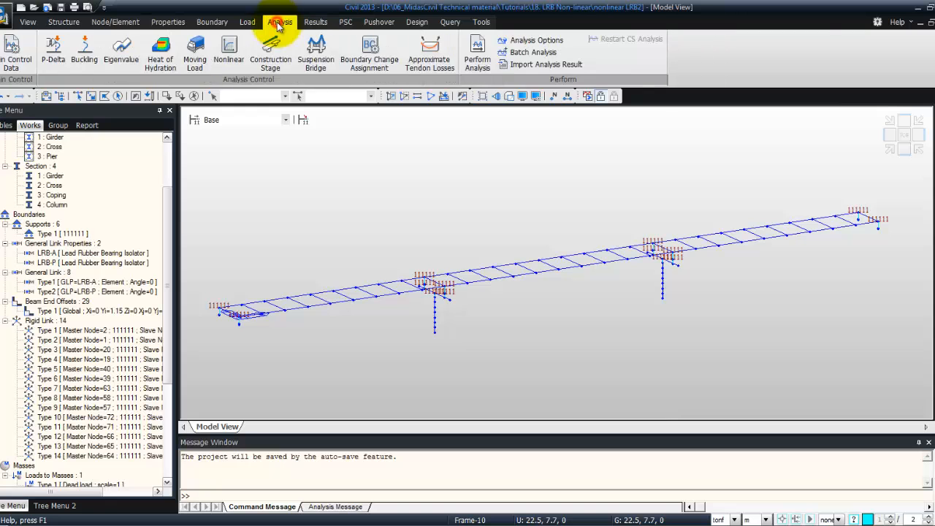
Run the analysis and display the displacement contour for the THall: earthquake load case
{"action": "left_click", "coordinate": [477, 50]}
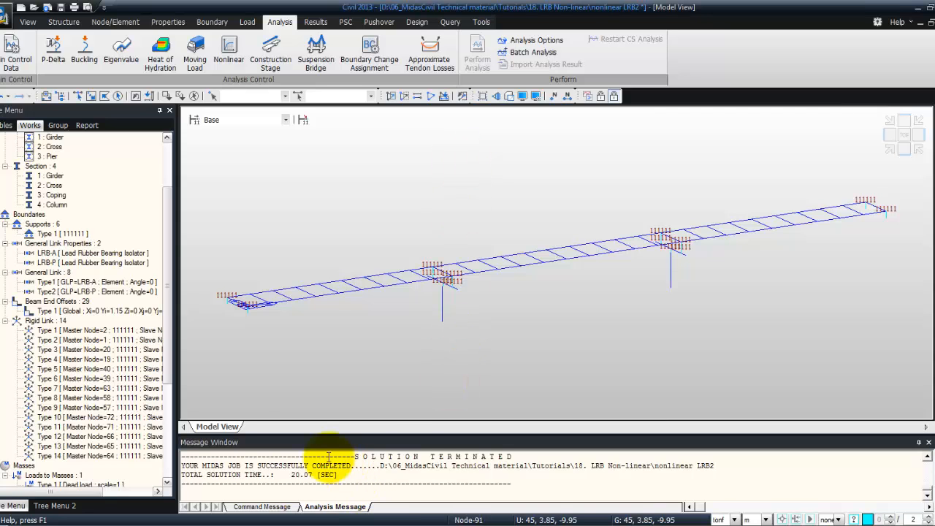
{"action": "left_click", "coordinate": [317, 23]}
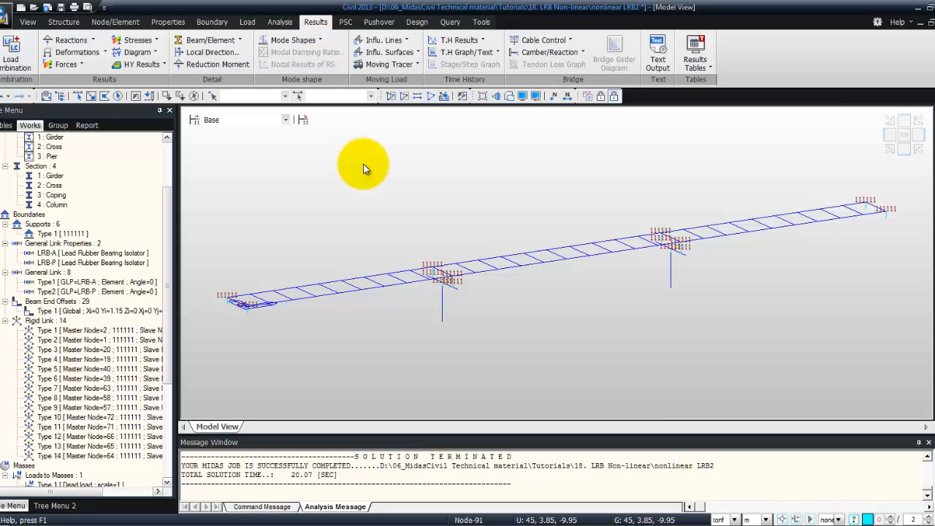
{"action": "left_click", "coordinate": [106, 53]}
{"action": "left_click", "coordinate": [105, 84]}
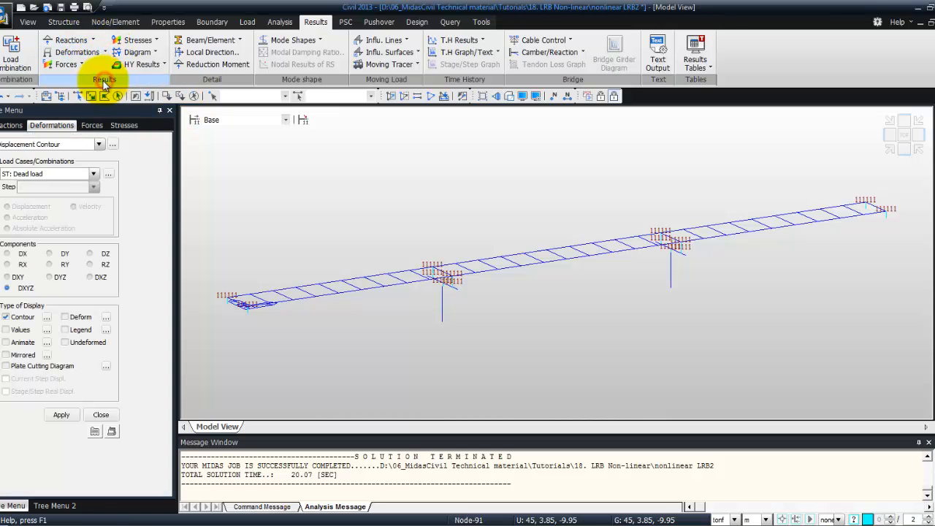
{"action": "left_click", "coordinate": [93, 175]}
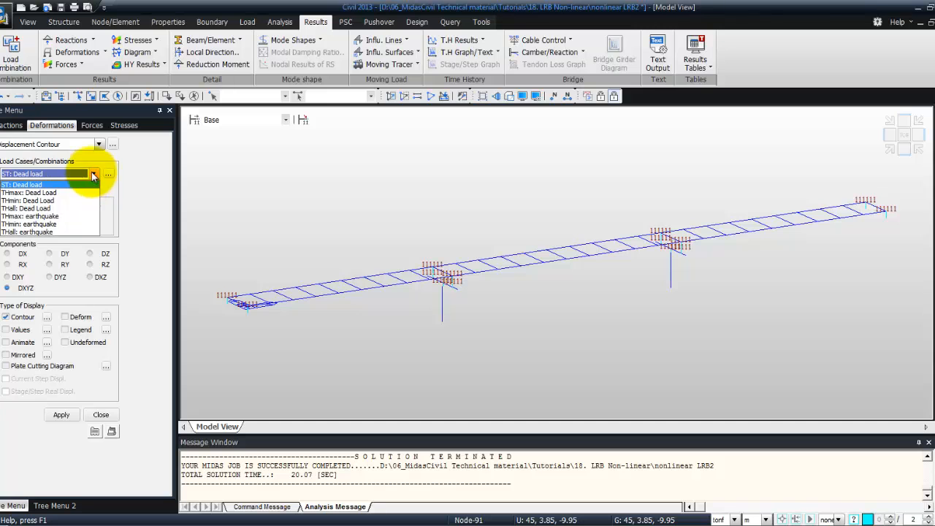
{"action": "left_click", "coordinate": [83, 233]}
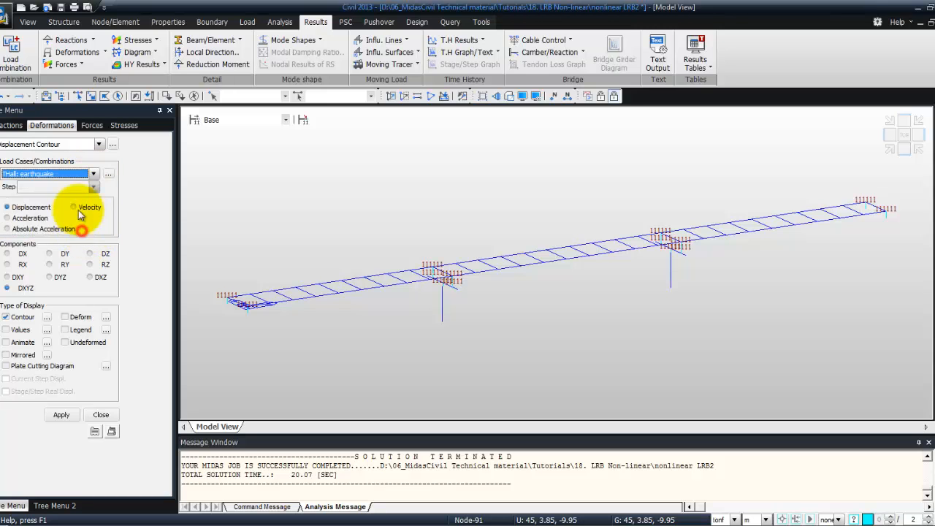
{"action": "left_click", "coordinate": [60, 415]}
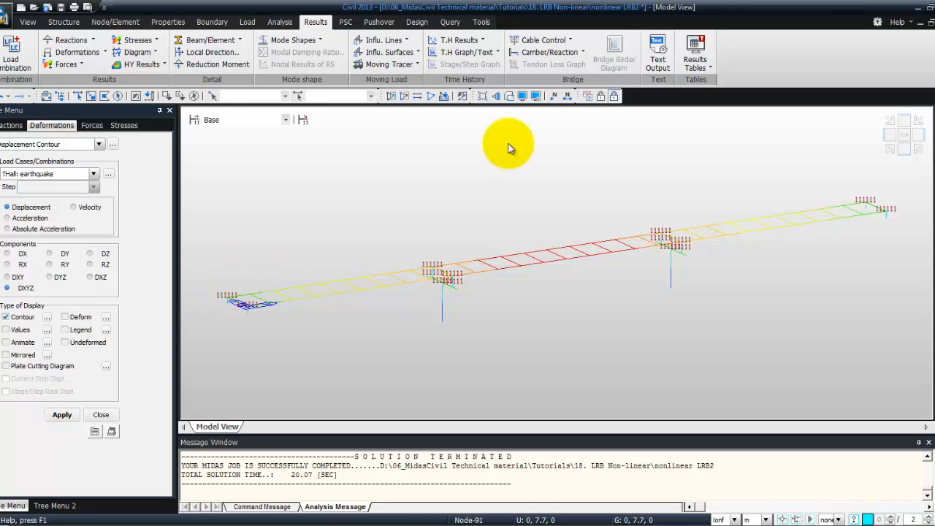
Render the model as solid and add the legend to the displacement contour
{"action": "left_click", "coordinate": [509, 96]}
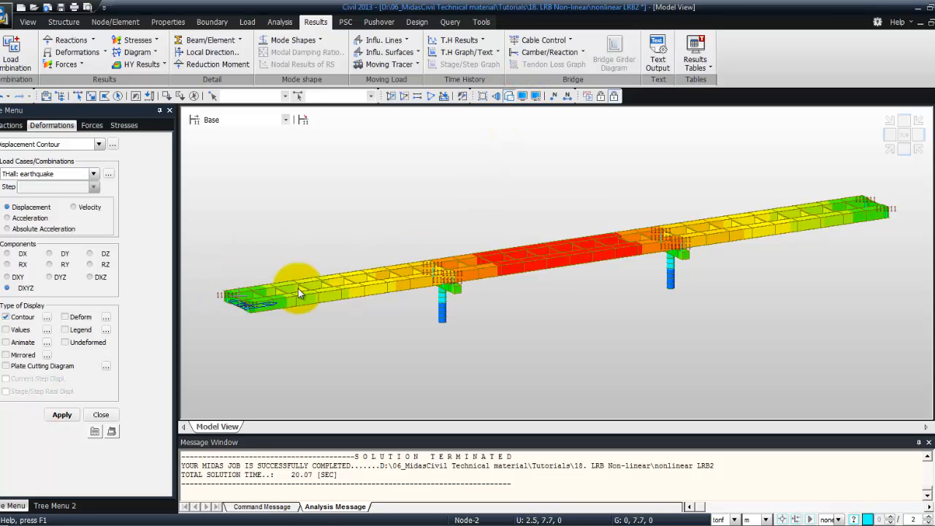
{"action": "left_click", "coordinate": [65, 331]}
{"action": "left_click", "coordinate": [62, 414]}
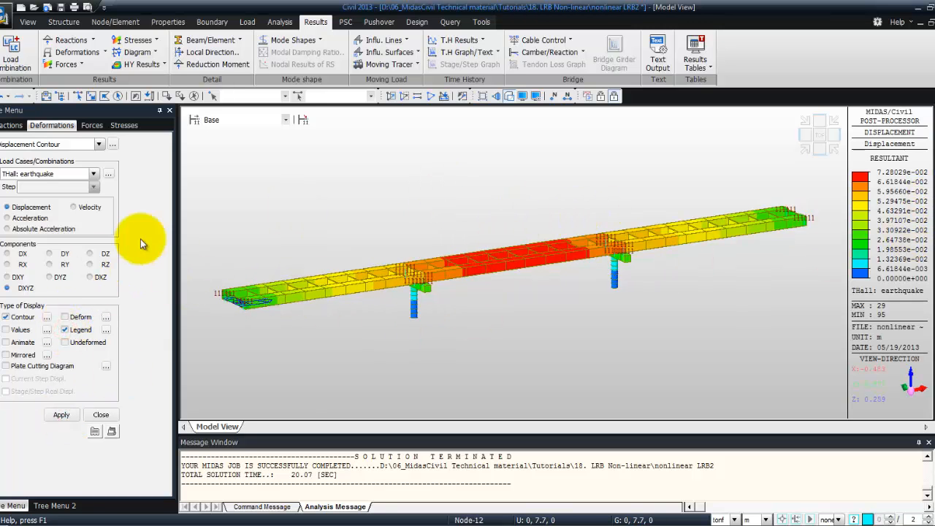
Show the deformed shape with the deformation scale factor set to 0.5
{"action": "left_click", "coordinate": [64, 319]}
{"action": "left_click", "coordinate": [58, 415]}
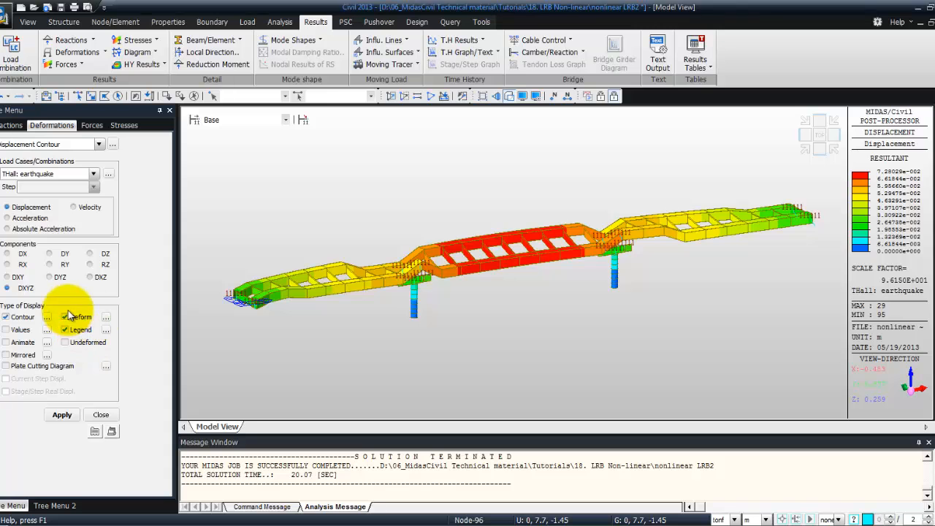
{"action": "left_click", "coordinate": [106, 320]}
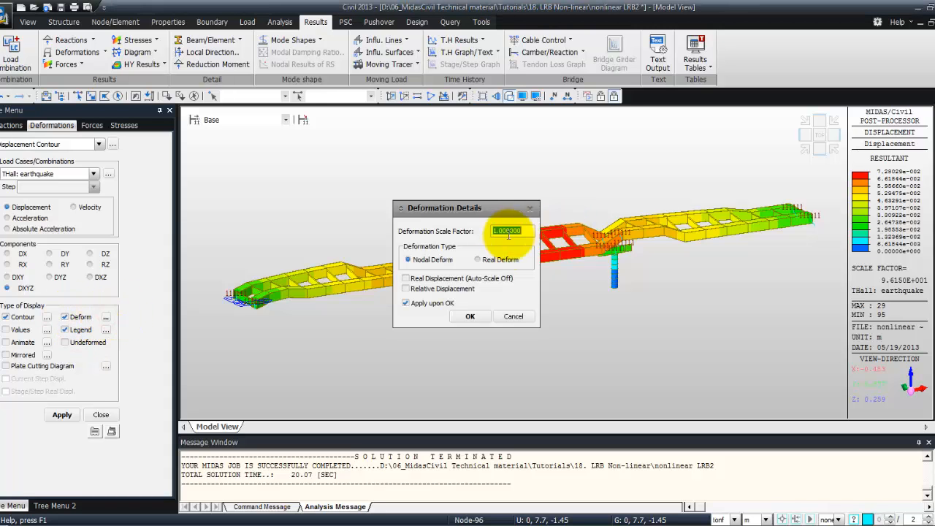
{"action": "left_click_drag", "start_coordinate": [523, 232], "coordinate": [481, 230]}
{"action": "type", "text": "0.5"}
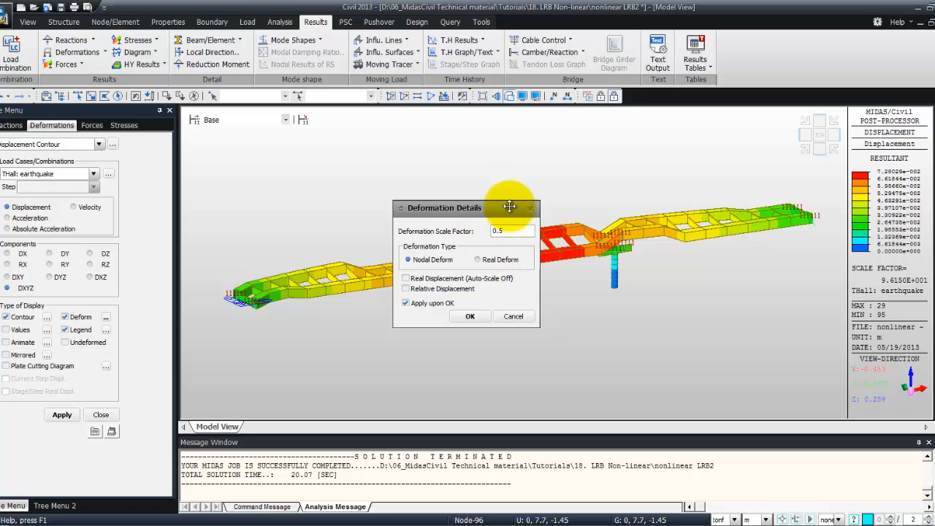
{"action": "left_click", "coordinate": [475, 317]}
Animate the deformed displacement contour, record the animation, and close the results panel
{"action": "left_click", "coordinate": [6, 342]}
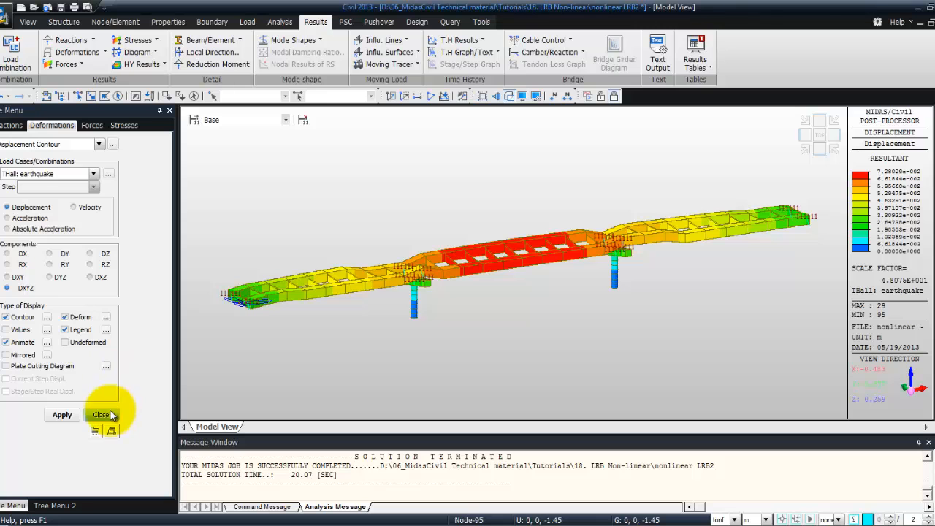
{"action": "left_click", "coordinate": [62, 415]}
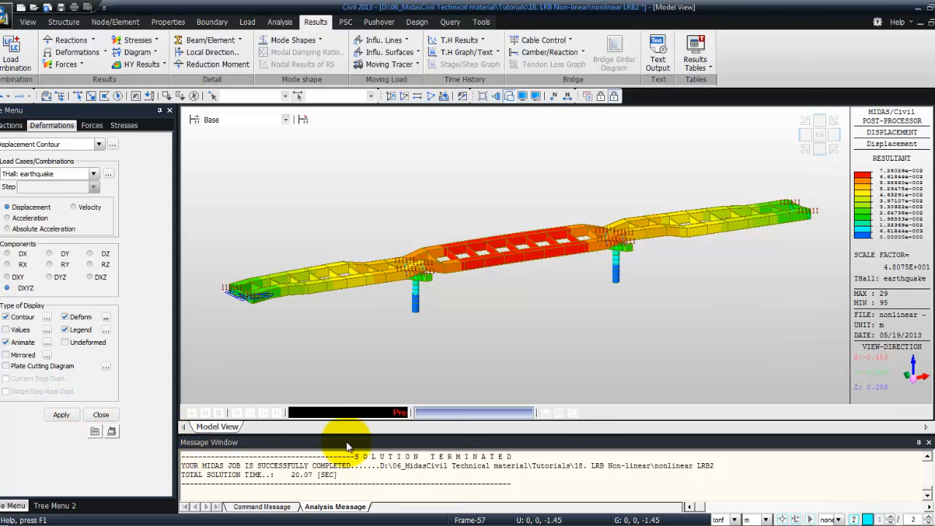
{"action": "left_click", "coordinate": [559, 413]}
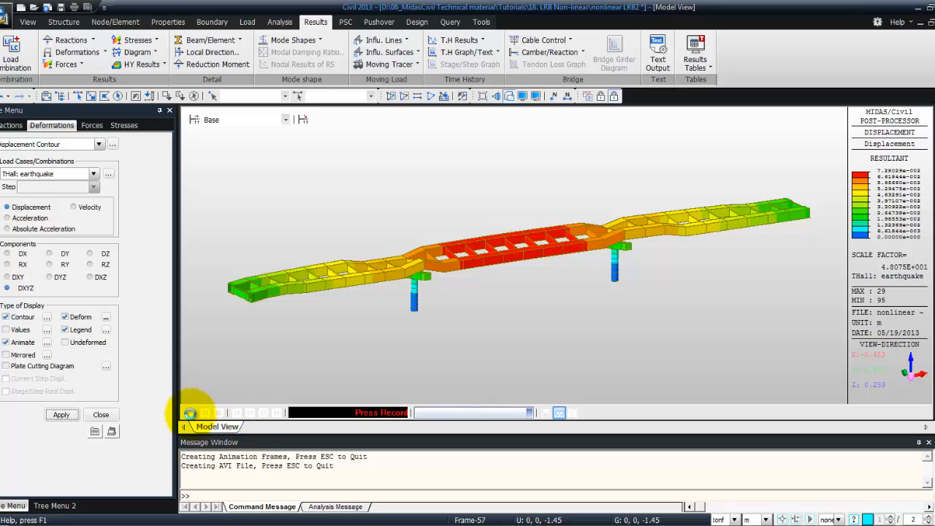
{"action": "left_click", "coordinate": [189, 414]}
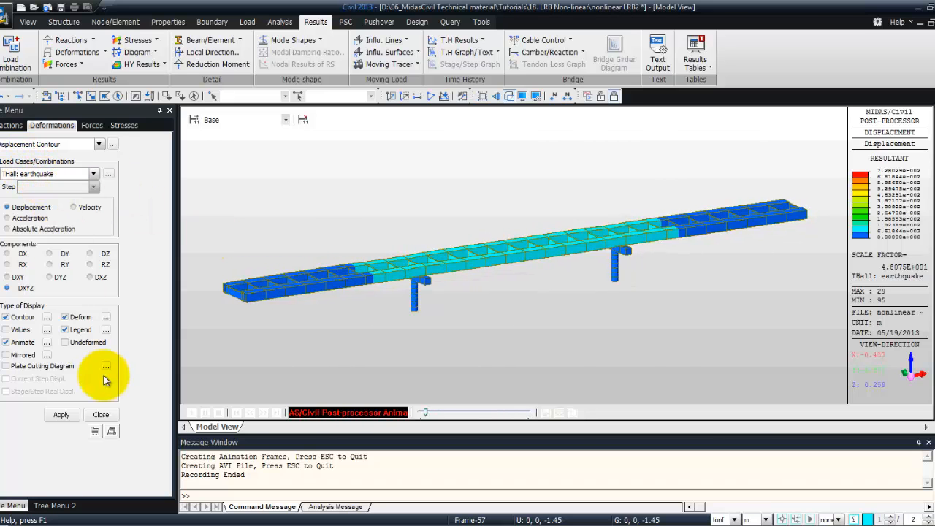
{"action": "left_click", "coordinate": [101, 414]}
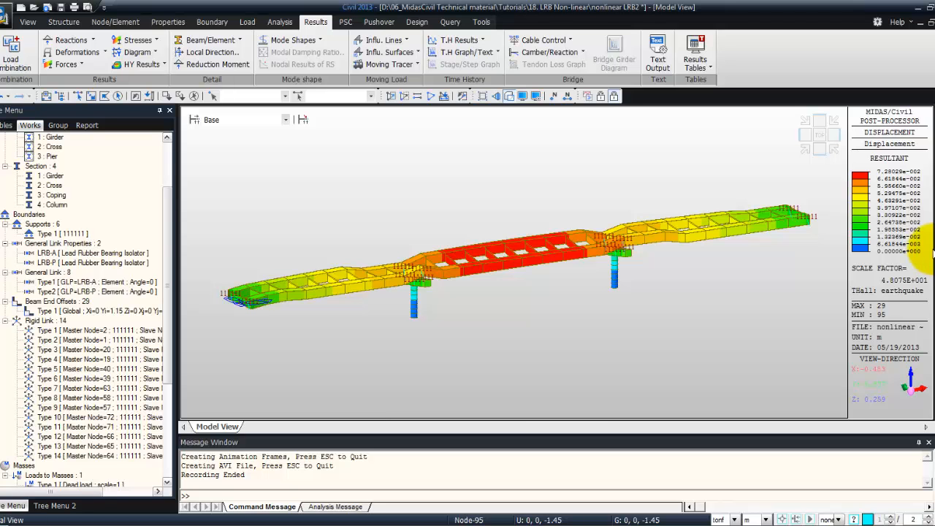
Open the time history graph function definition and choose the General Link Deform/Force function type
{"action": "left_click", "coordinate": [483, 41]}
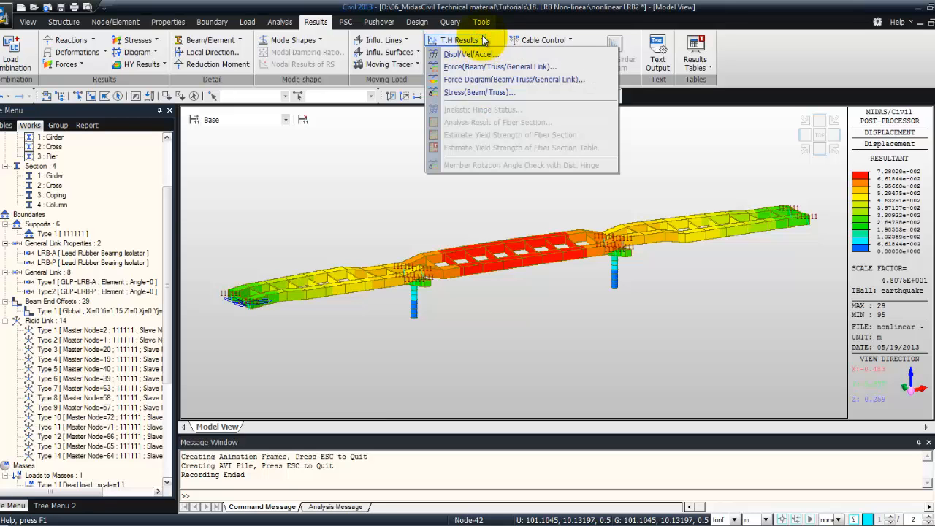
{"action": "left_click", "coordinate": [483, 41]}
{"action": "left_click", "coordinate": [482, 52]}
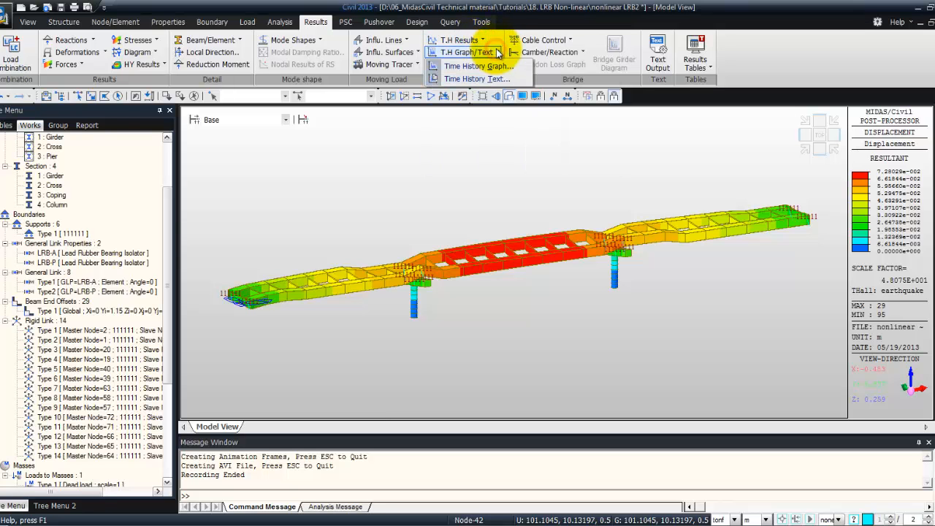
{"action": "left_click", "coordinate": [494, 67]}
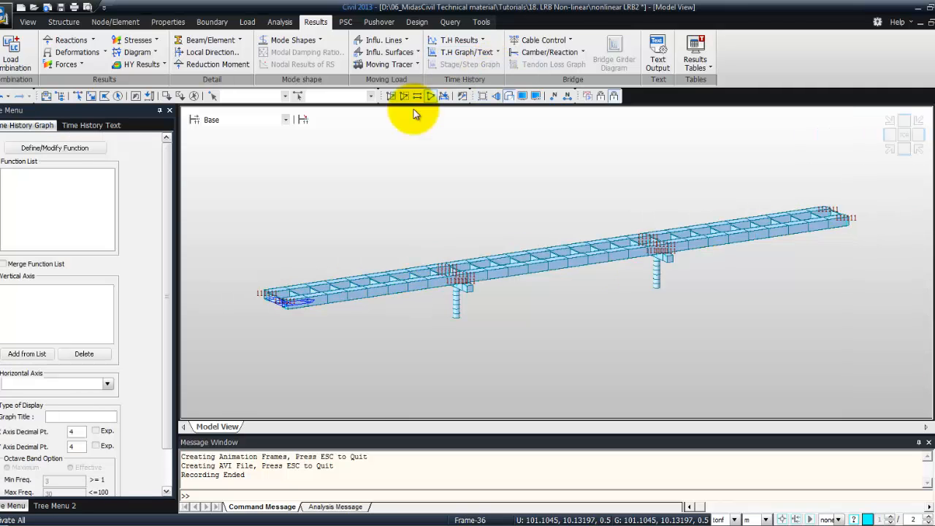
{"action": "left_click", "coordinate": [74, 150]}
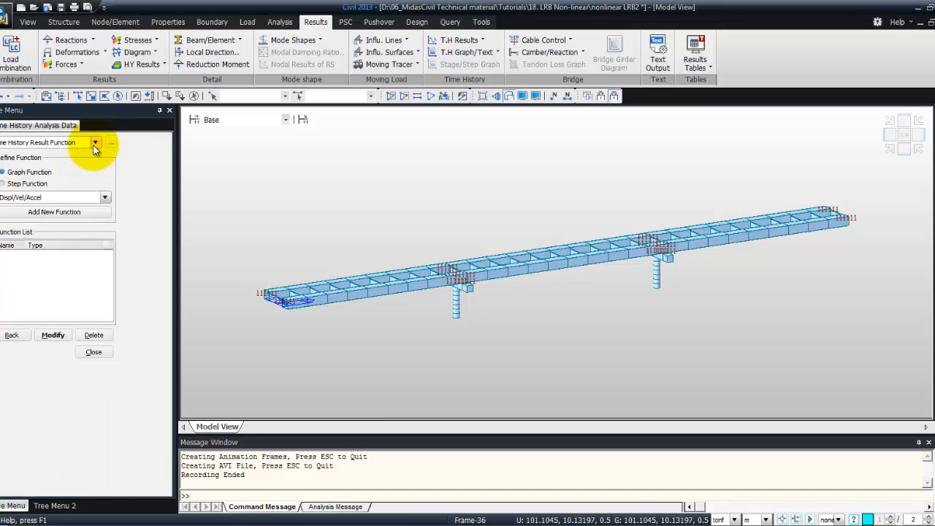
{"action": "left_click", "coordinate": [95, 143]}
{"action": "left_click", "coordinate": [96, 145]}
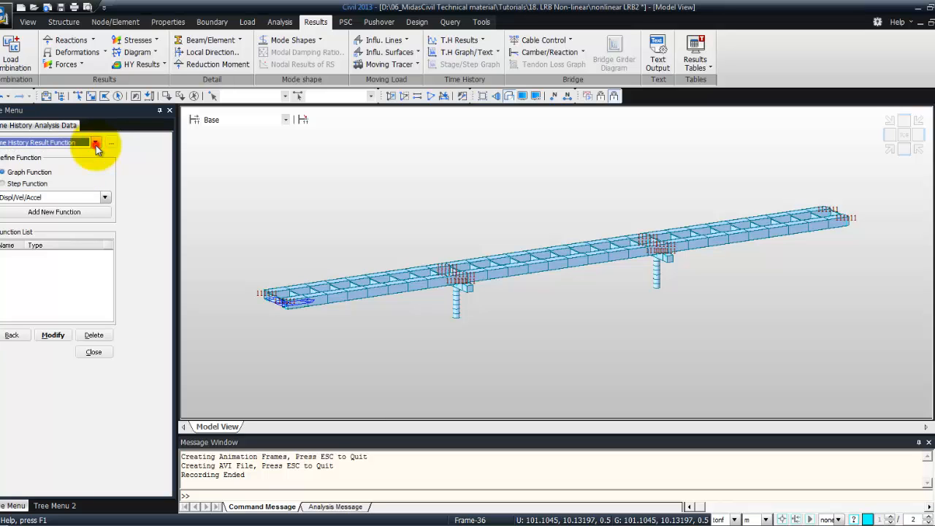
{"action": "left_click", "coordinate": [105, 198]}
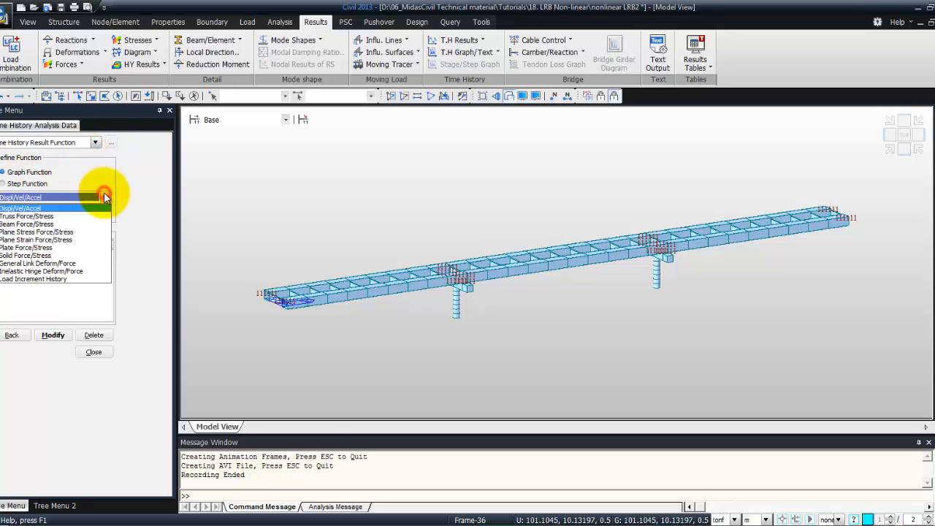
{"action": "left_click", "coordinate": [66, 264]}
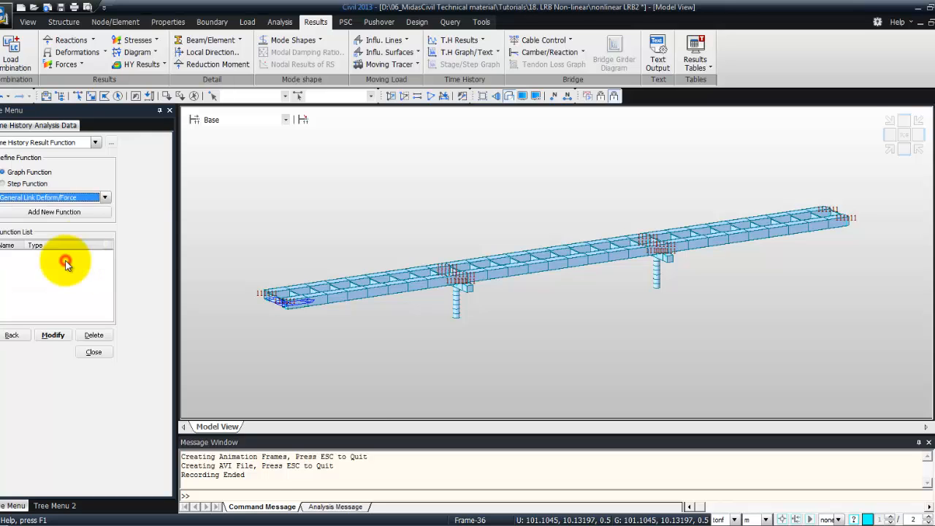
Add function NL3-shear-y for general link 3, J-Node Force, component Fy, under the earthquake load case
{"action": "left_click", "coordinate": [66, 304]}
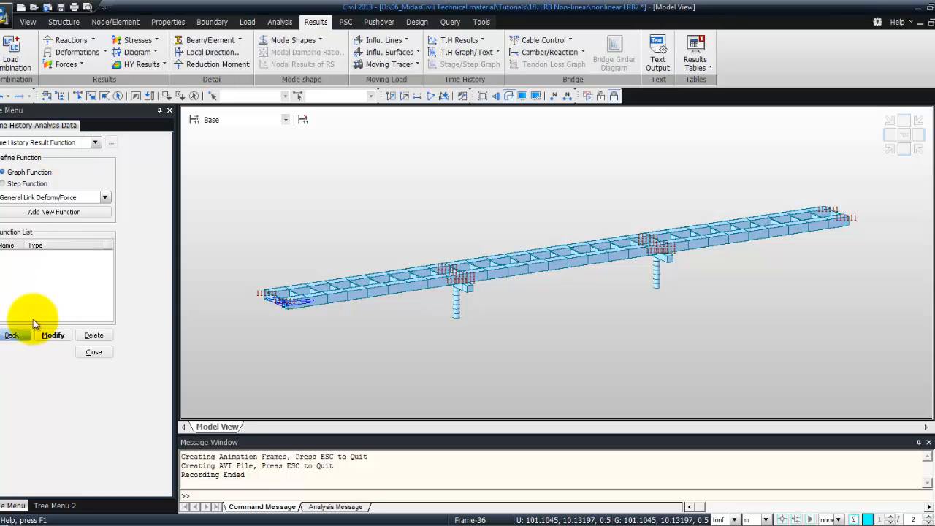
{"action": "left_click", "coordinate": [76, 211]}
{"action": "left_click", "coordinate": [39, 171]}
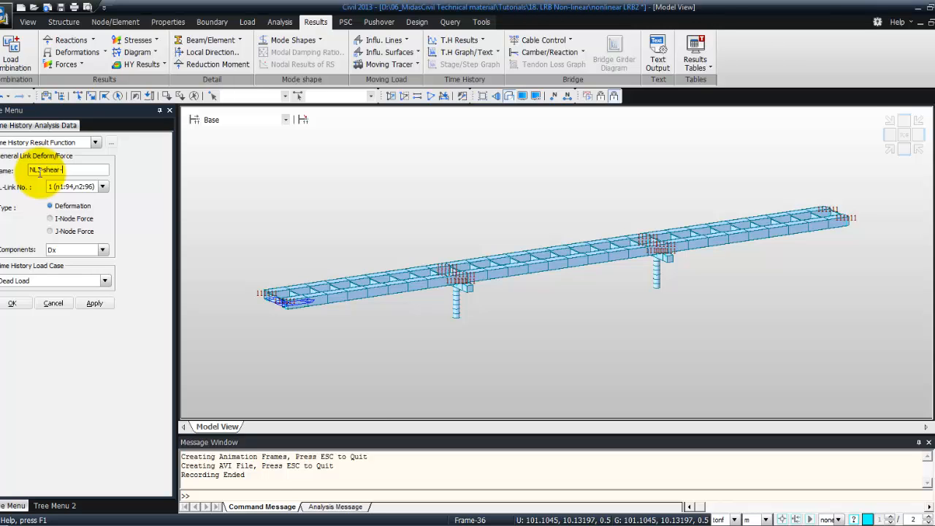
{"action": "left_click", "coordinate": [102, 186]}
{"action": "left_click", "coordinate": [82, 212]}
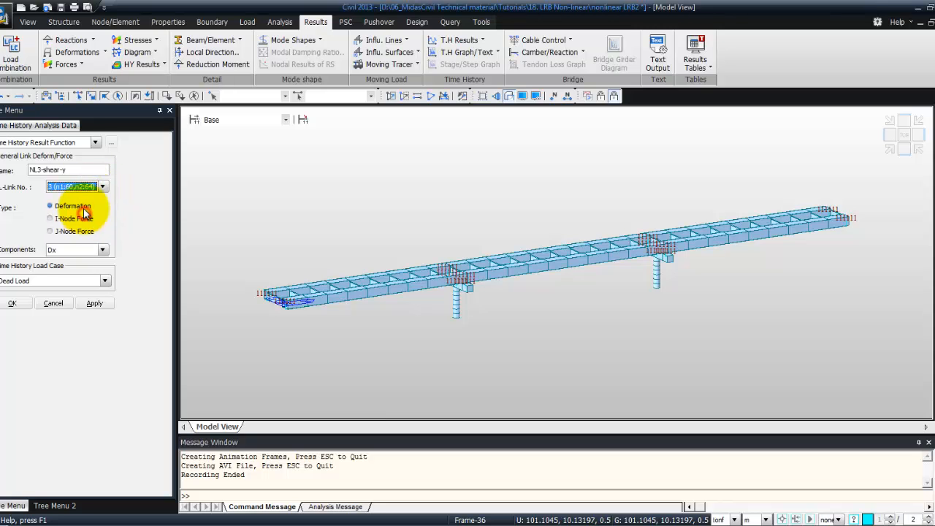
{"action": "left_click", "coordinate": [49, 231]}
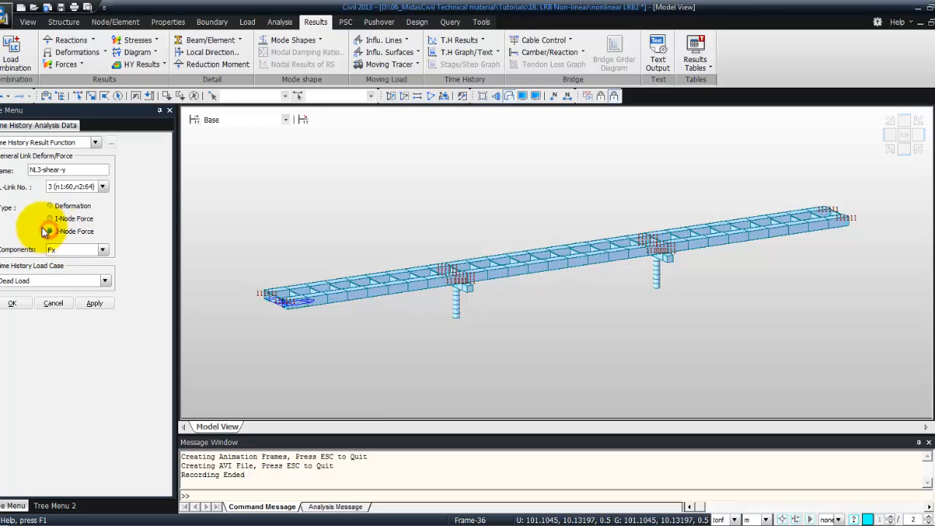
{"action": "left_click", "coordinate": [101, 250]}
{"action": "left_click", "coordinate": [77, 266]}
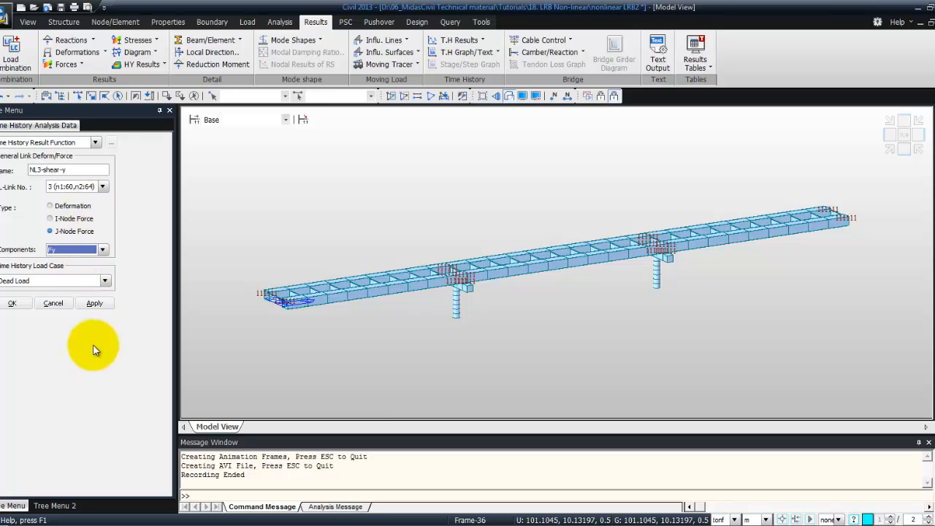
{"action": "left_click", "coordinate": [105, 281]}
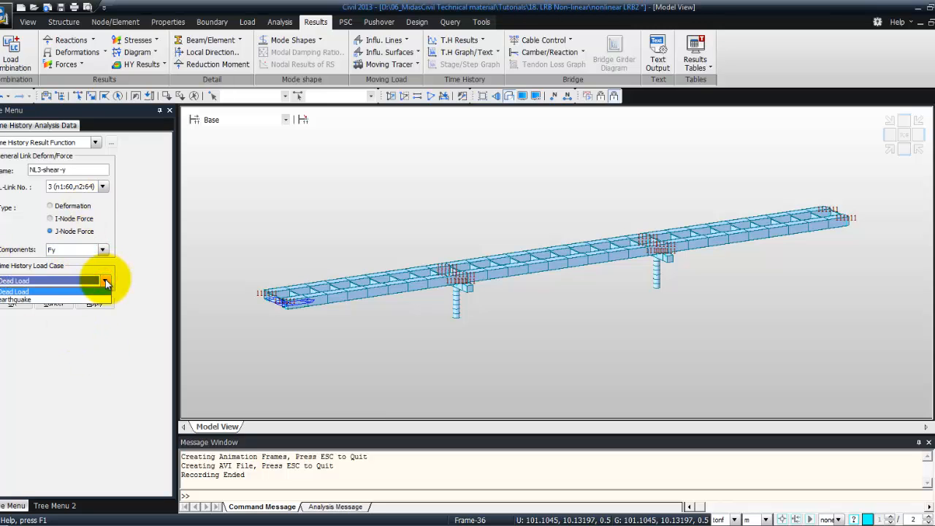
{"action": "left_click", "coordinate": [97, 300]}
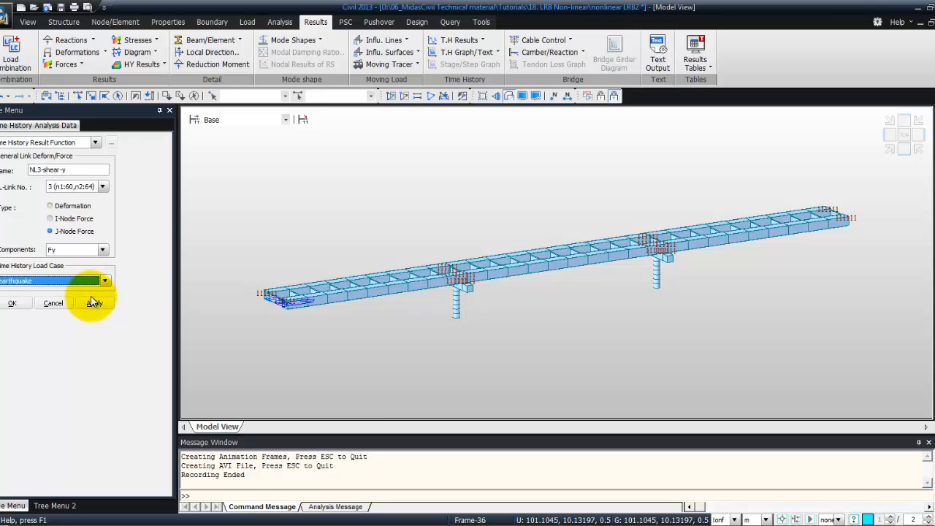
{"action": "left_click", "coordinate": [16, 303]}
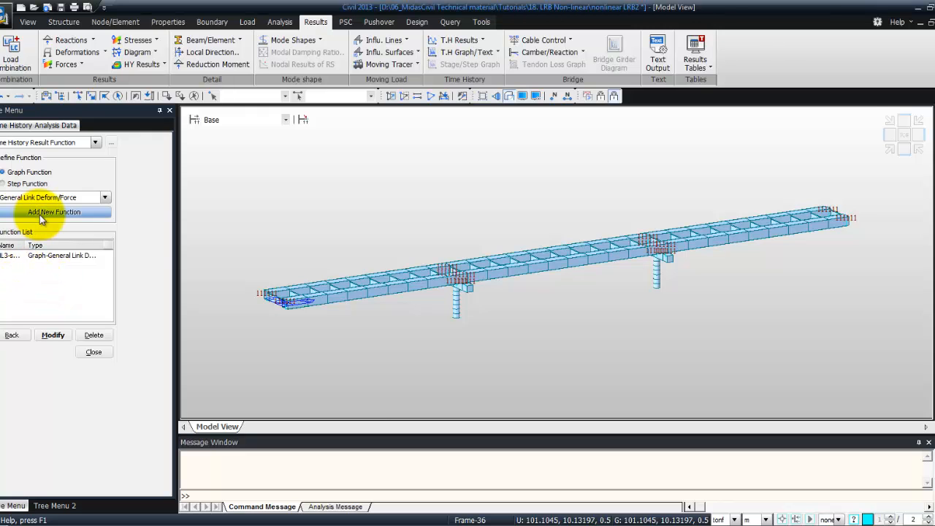
Add a General Link Deform/Force function NL3-Disp-y for general link 3, Deformation, component Dy, and close the function panel
{"action": "left_click", "coordinate": [106, 197]}
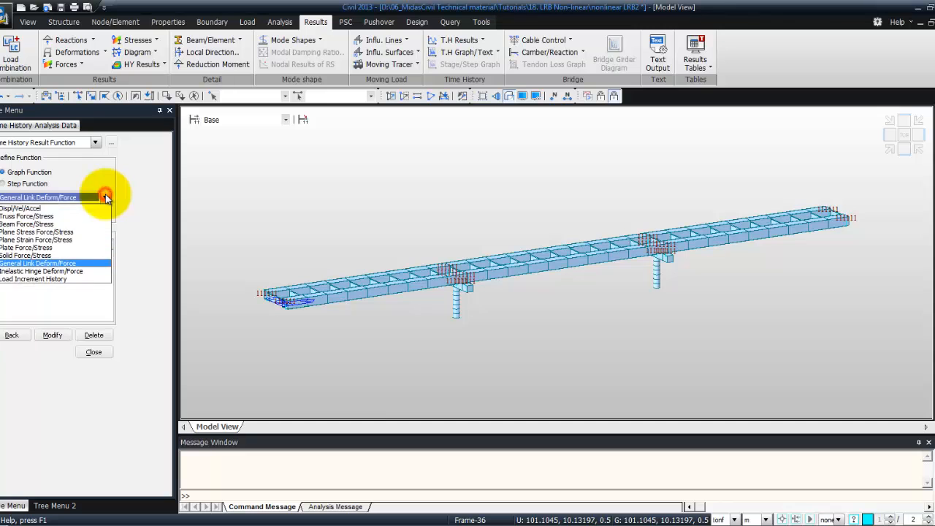
{"action": "left_click", "coordinate": [106, 197]}
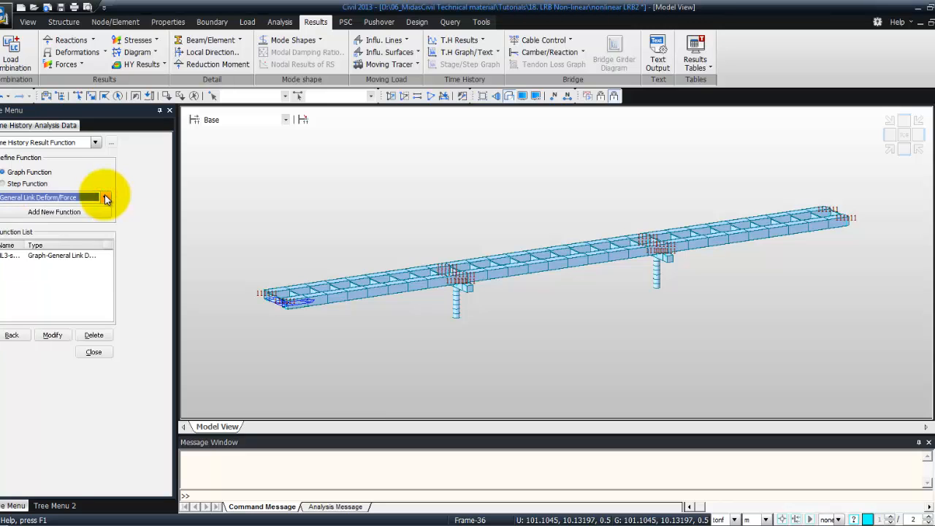
{"action": "left_click", "coordinate": [54, 212]}
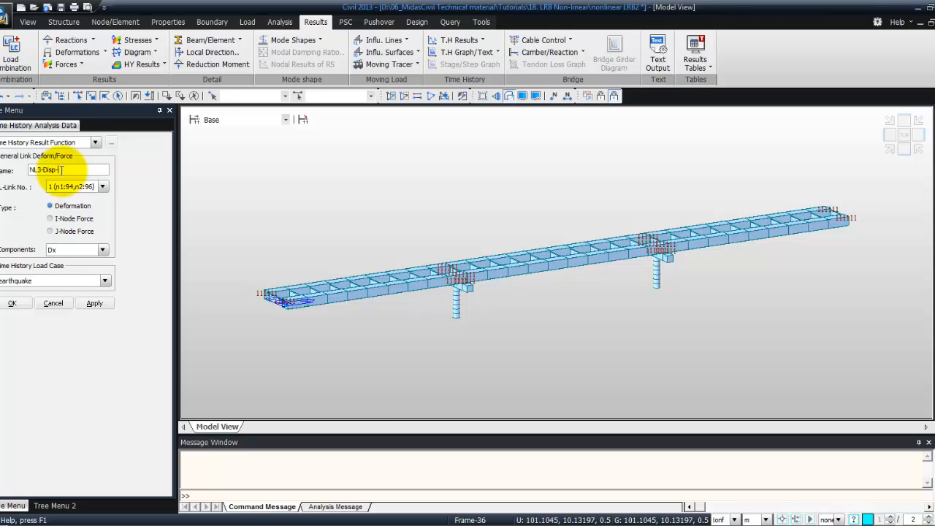
{"action": "left_click", "coordinate": [102, 187]}
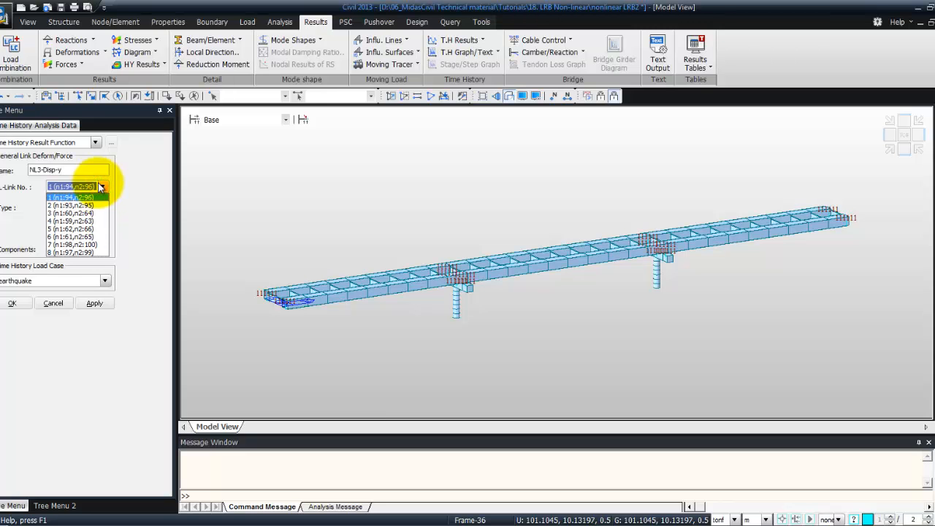
{"action": "left_click", "coordinate": [84, 213]}
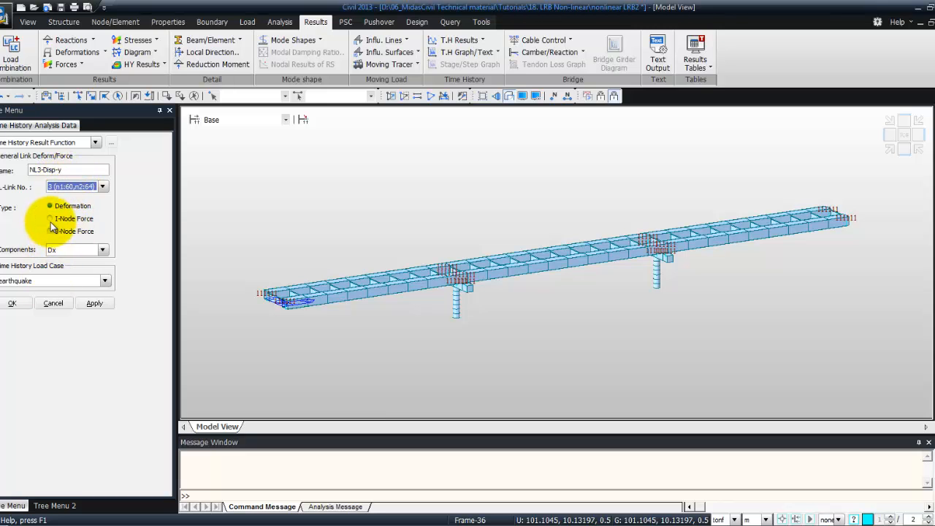
{"action": "left_click", "coordinate": [102, 251]}
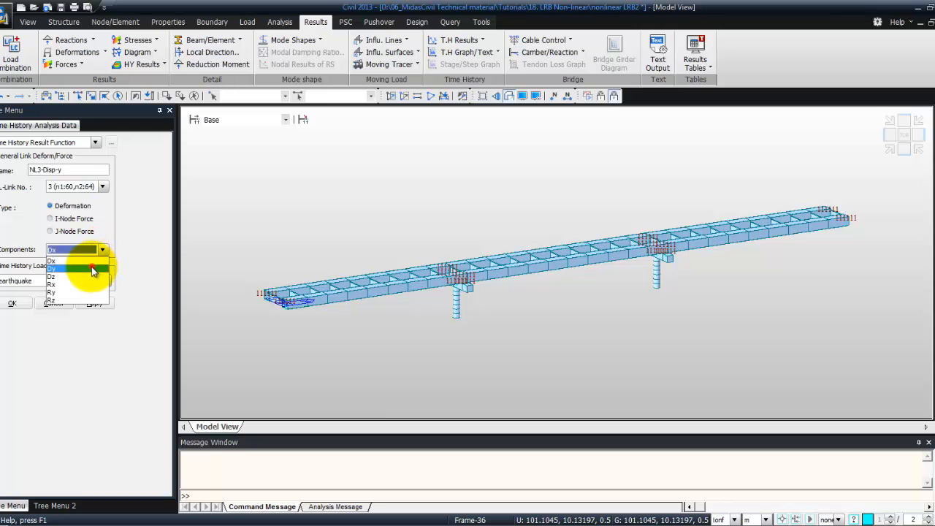
{"action": "left_click", "coordinate": [89, 267]}
{"action": "left_click", "coordinate": [19, 302]}
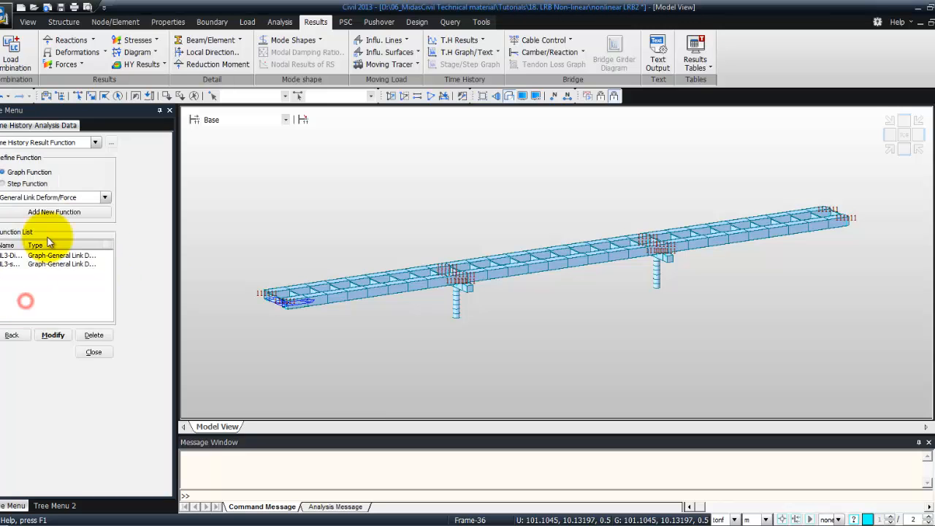
{"action": "left_click", "coordinate": [94, 353]}
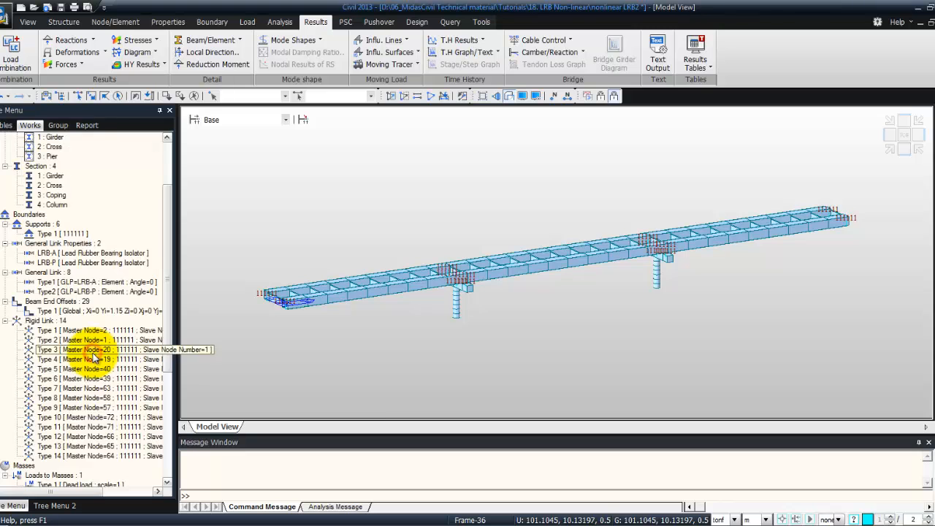
Open the Time History Graph and add NL3-shear-y as the vertical axis function
{"action": "left_click", "coordinate": [486, 51]}
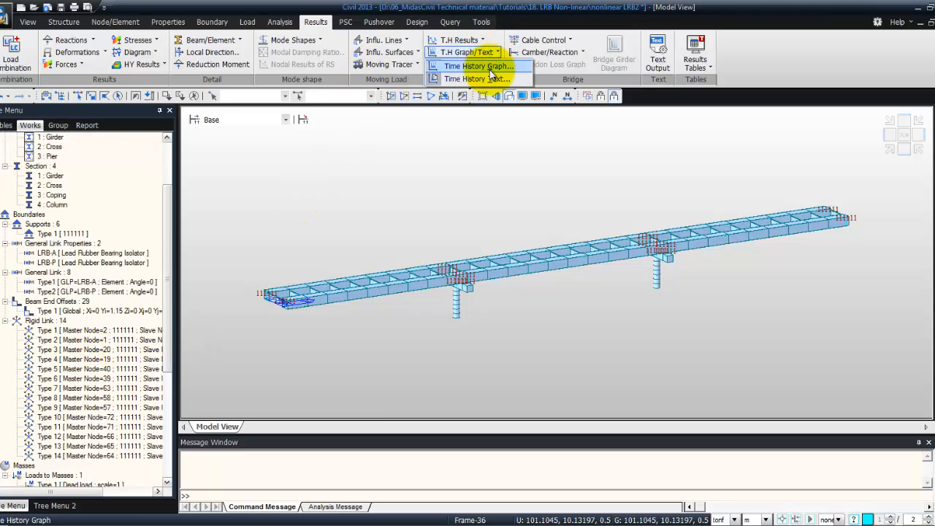
{"action": "left_click", "coordinate": [486, 67]}
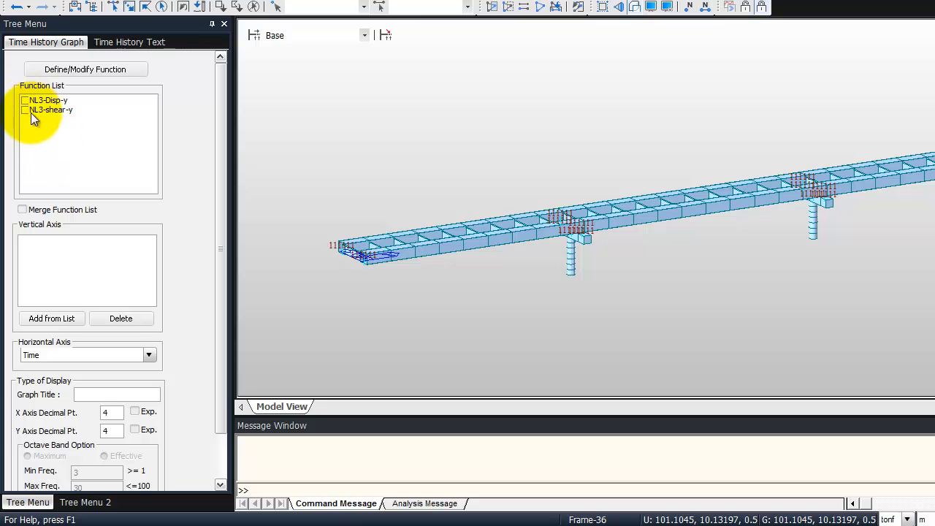
{"action": "left_click", "coordinate": [25, 110]}
{"action": "left_click", "coordinate": [46, 317]}
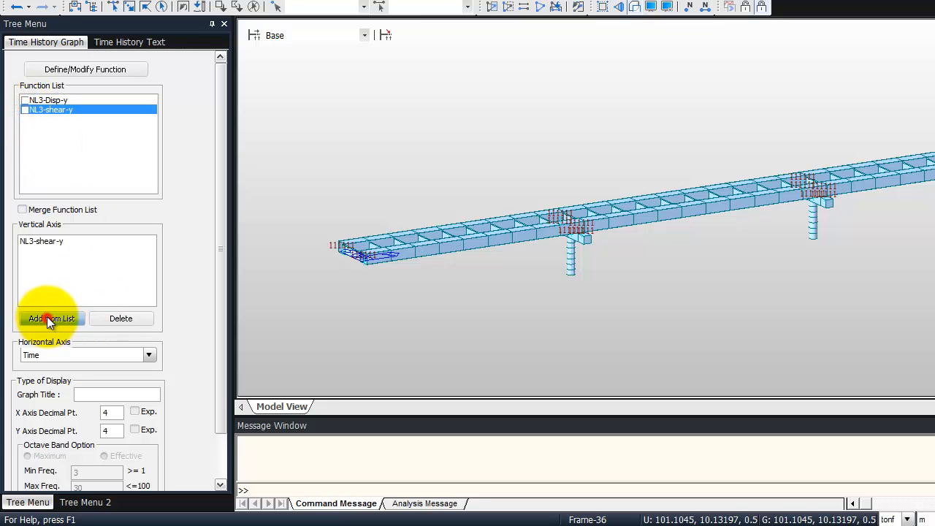
Set the horizontal axis to NL3-Disp-y and the Y axis decimal places to 1, then plot the graph
{"action": "left_click", "coordinate": [148, 356]}
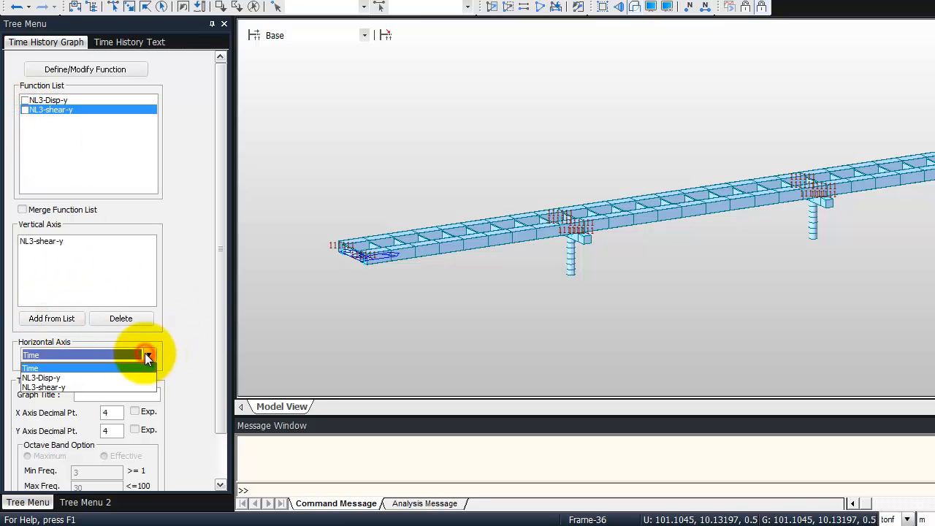
{"action": "left_click", "coordinate": [125, 374]}
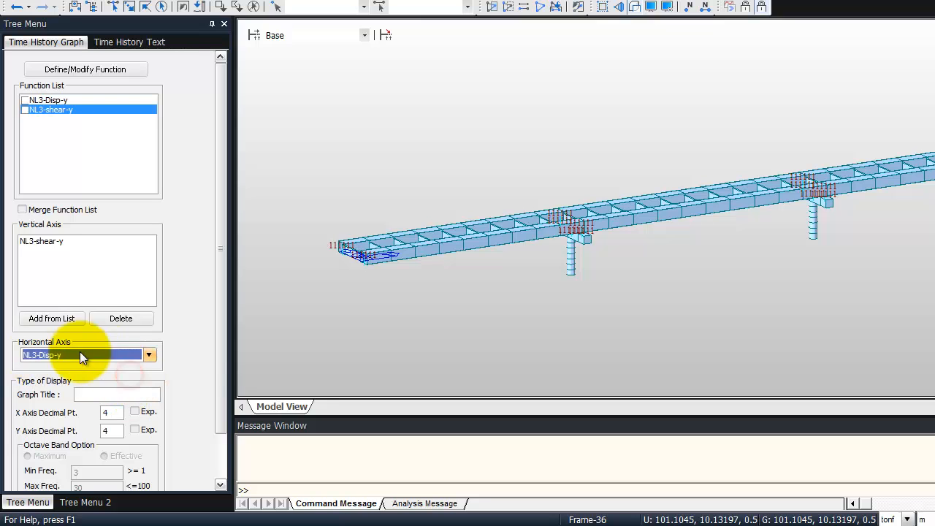
{"action": "left_click_drag", "start_coordinate": [219, 356], "coordinate": [207, 432]}
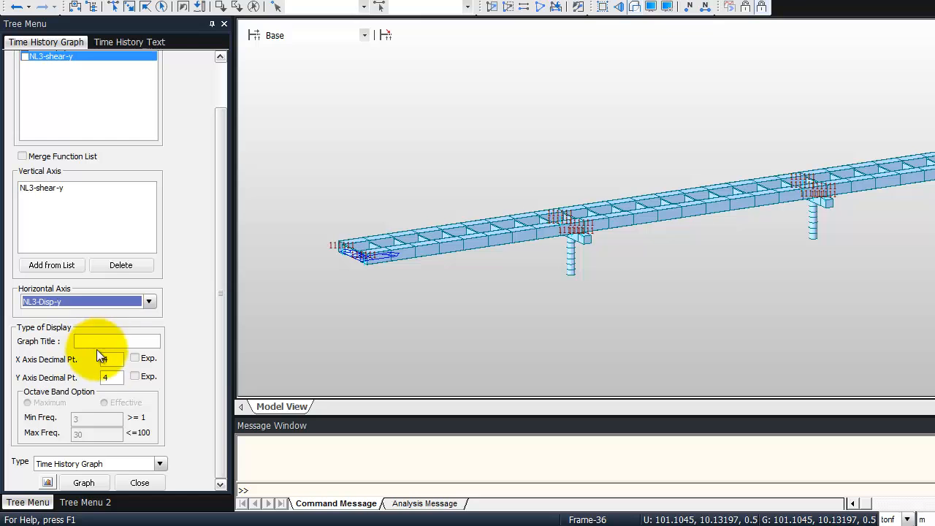
{"action": "left_click", "coordinate": [104, 388]}
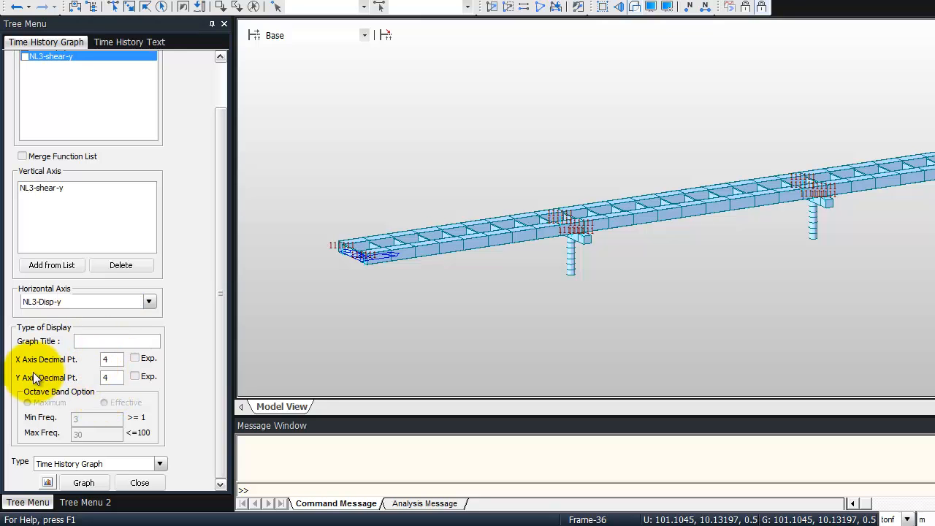
{"action": "left_click_drag", "start_coordinate": [118, 378], "coordinate": [92, 377]}
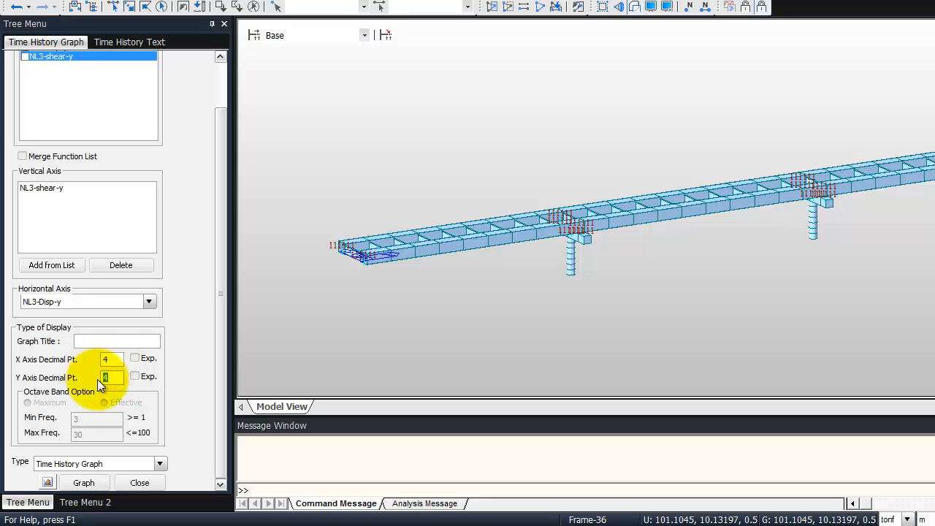
{"action": "left_click", "coordinate": [218, 400]}
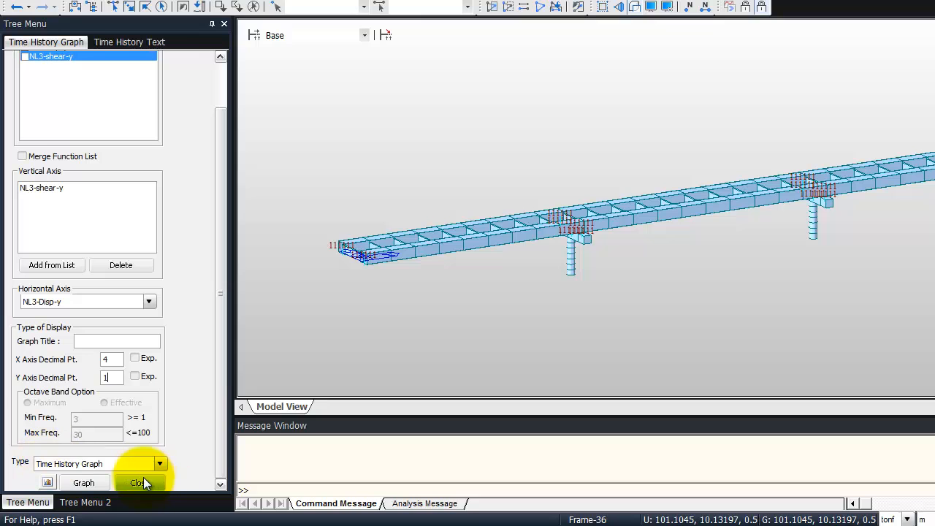
{"action": "left_click", "coordinate": [81, 475]}
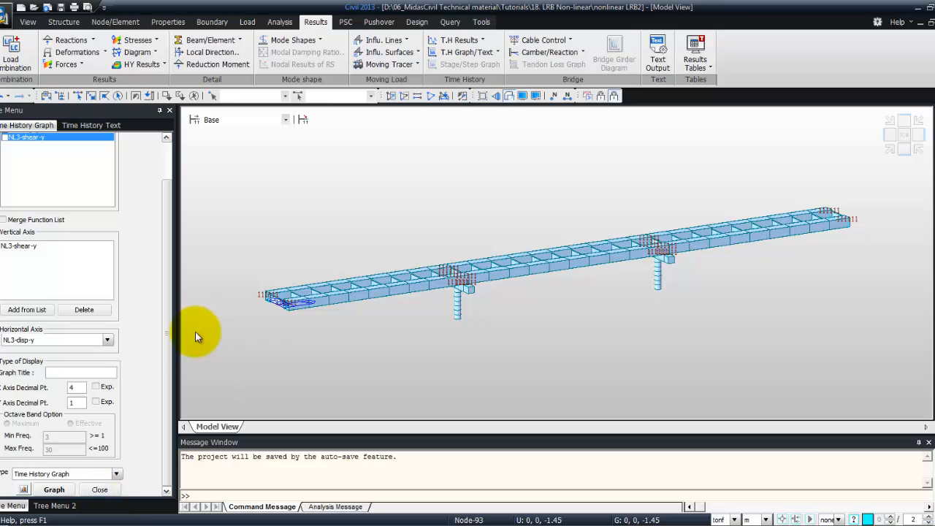
Start a new Displ/Vel/Accel graph function named Disp-Pier-Top
{"action": "left_click", "coordinate": [166, 283]}
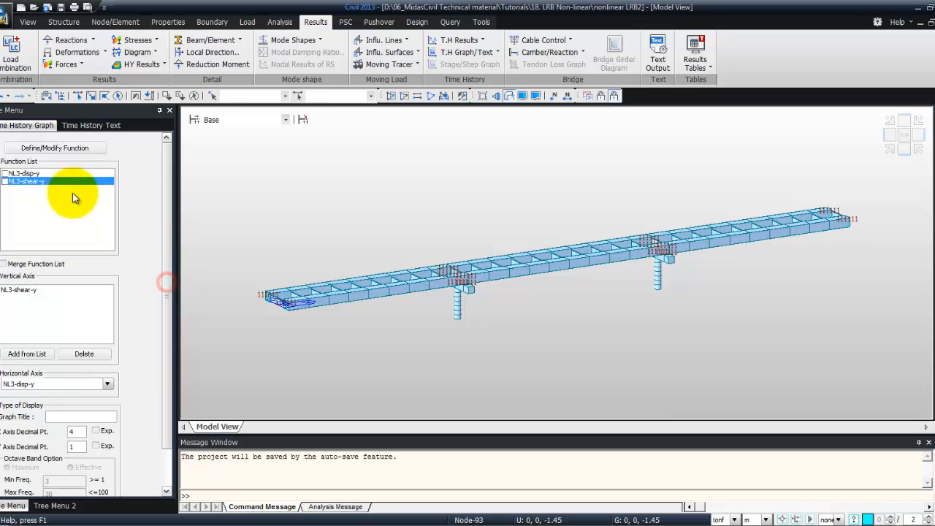
{"action": "left_click", "coordinate": [57, 148]}
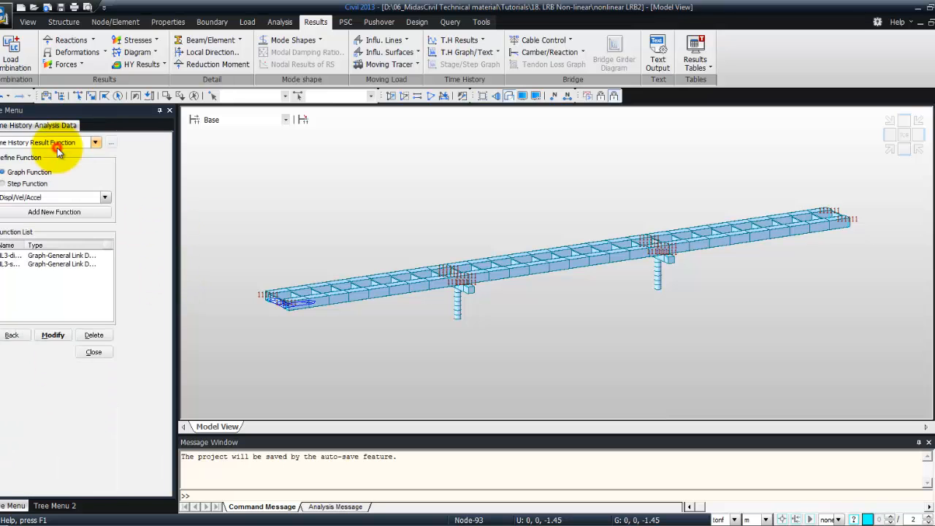
{"action": "left_click", "coordinate": [35, 210]}
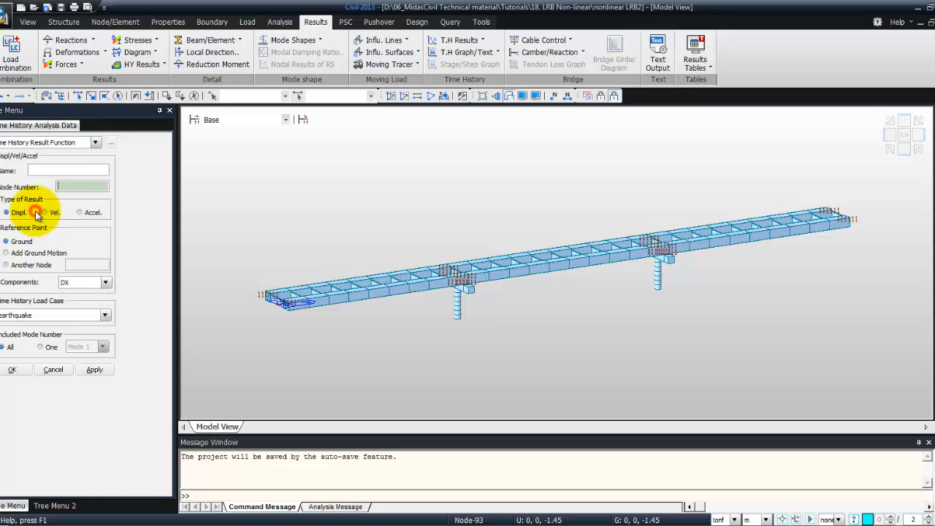
{"action": "left_click", "coordinate": [65, 173]}
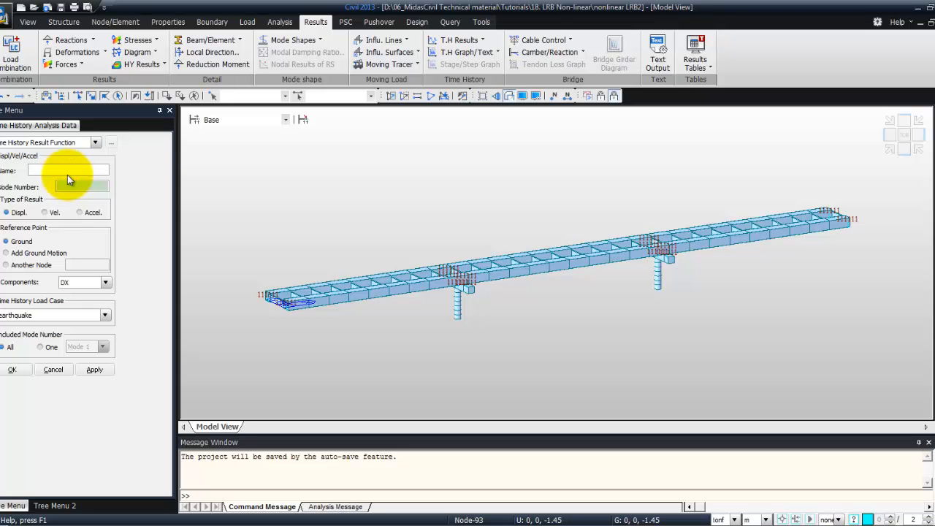
{"action": "type", "text": "Disp-Pier-Top"}
{"action": "left_click", "coordinate": [78, 183]}
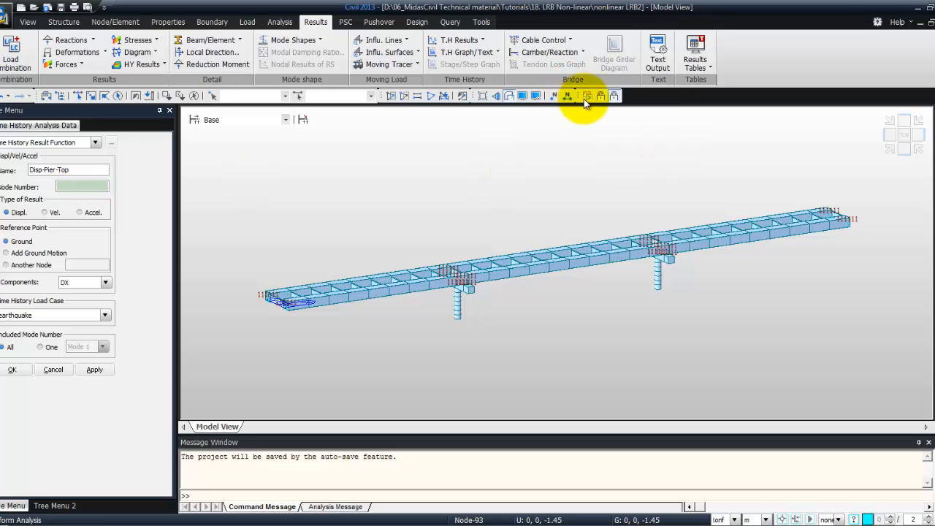
Turn on node number display, assign pier-top node 77 to the Disp-Pier-Top function, confirm, and close the function list
{"action": "left_click", "coordinate": [553, 96]}
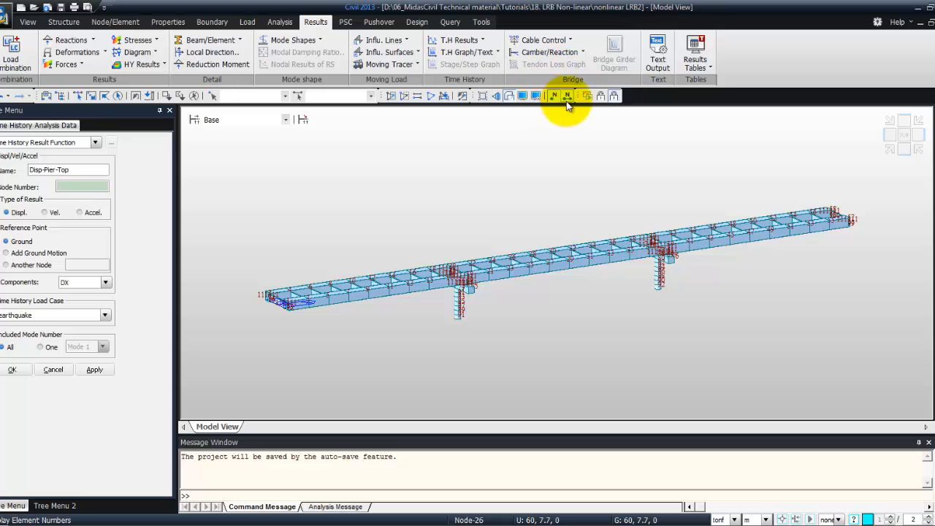
{"action": "left_click", "coordinate": [510, 96]}
{"action": "scroll", "coordinate": [463, 272], "scroll_direction": "up", "scroll_amount": 6}
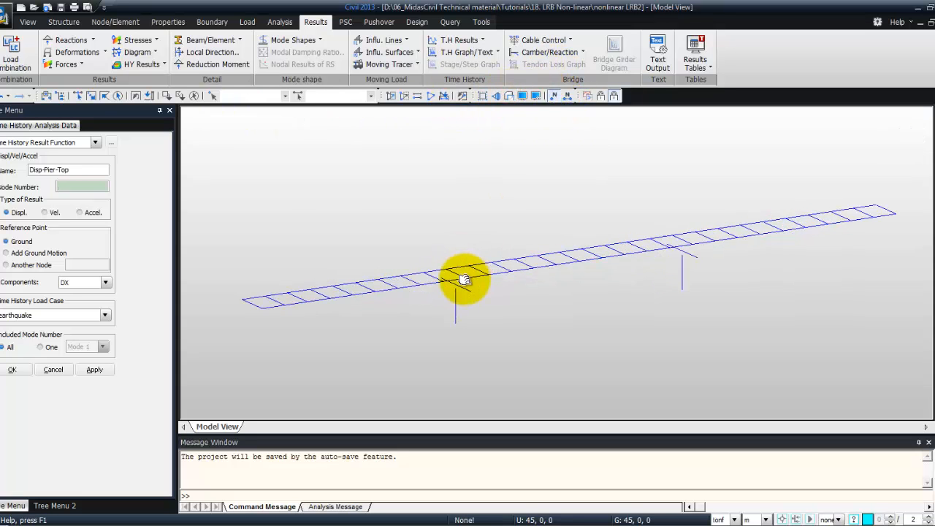
{"action": "scroll", "coordinate": [464, 274], "scroll_direction": "up", "scroll_amount": 2}
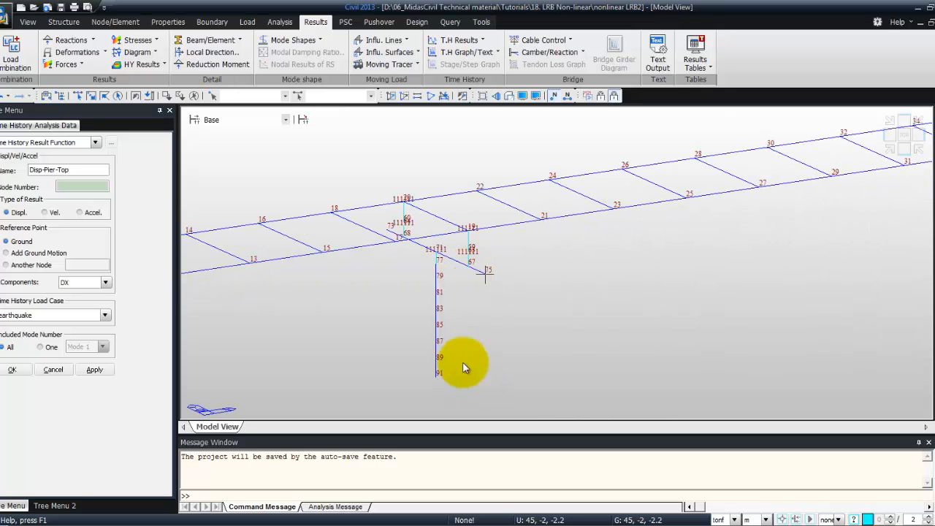
{"action": "left_click", "coordinate": [422, 273]}
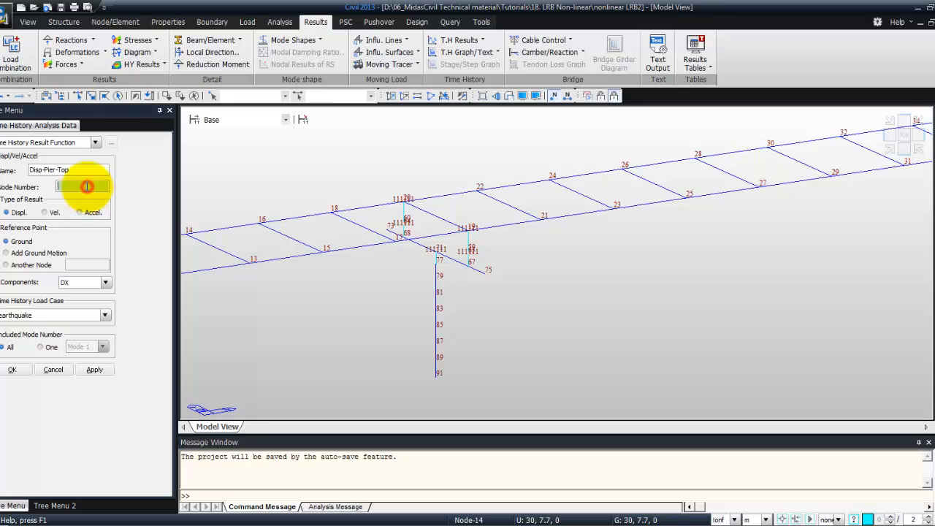
{"action": "left_click", "coordinate": [87, 186]}
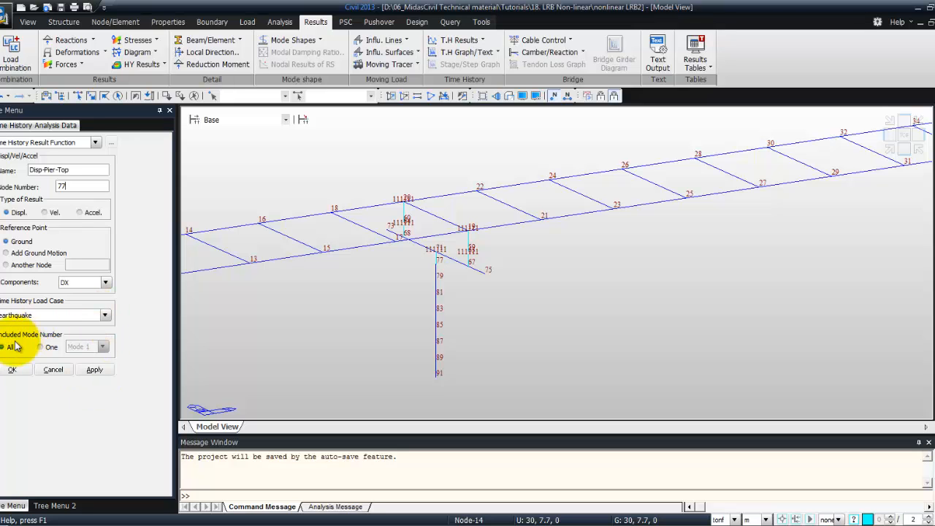
{"action": "left_click", "coordinate": [10, 370]}
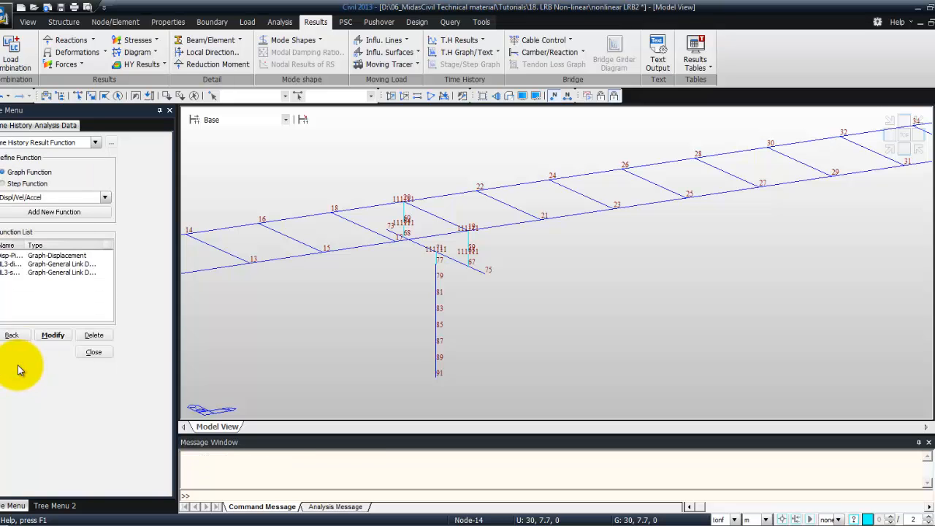
{"action": "left_click", "coordinate": [93, 352]}
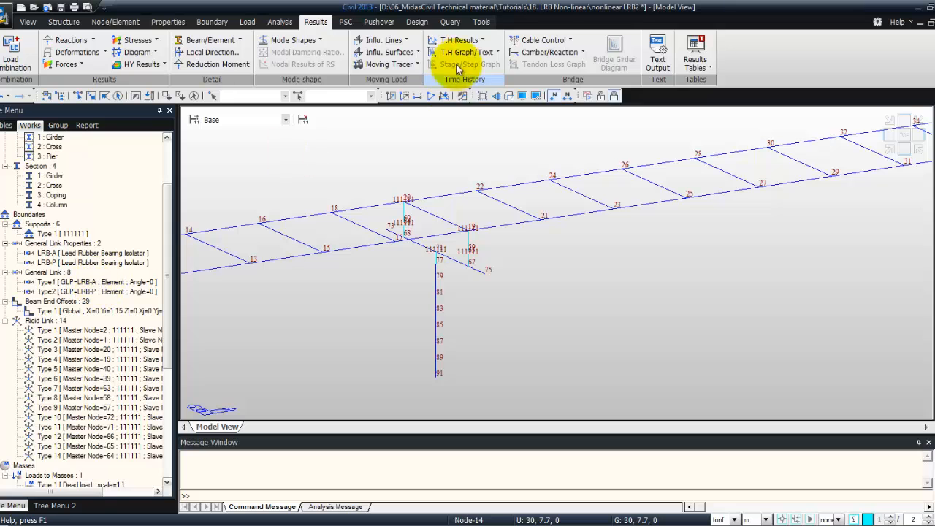
Reopen the Time History Graph and replace the vertical axis function NL3-shear-y with Disp-Pier-Top
{"action": "left_click", "coordinate": [491, 53]}
{"action": "left_click", "coordinate": [477, 66]}
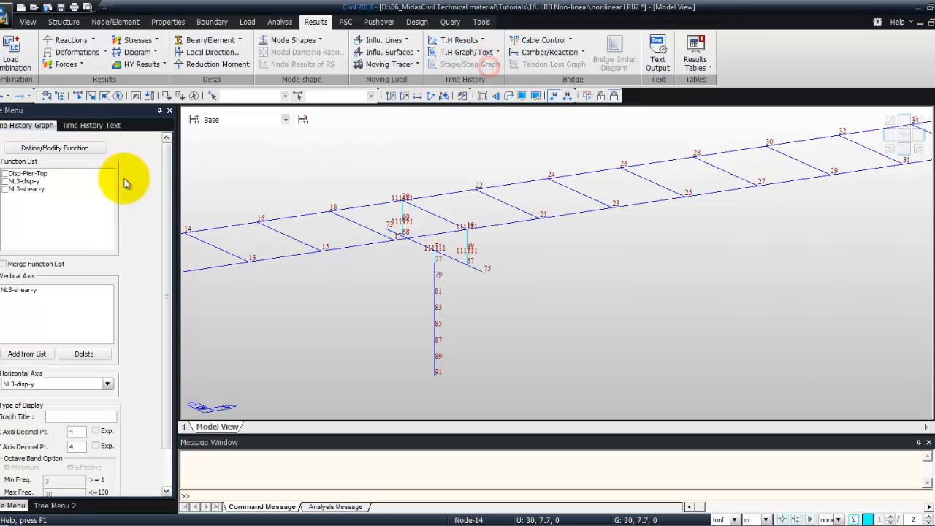
{"action": "left_click", "coordinate": [18, 290]}
{"action": "left_click", "coordinate": [84, 354]}
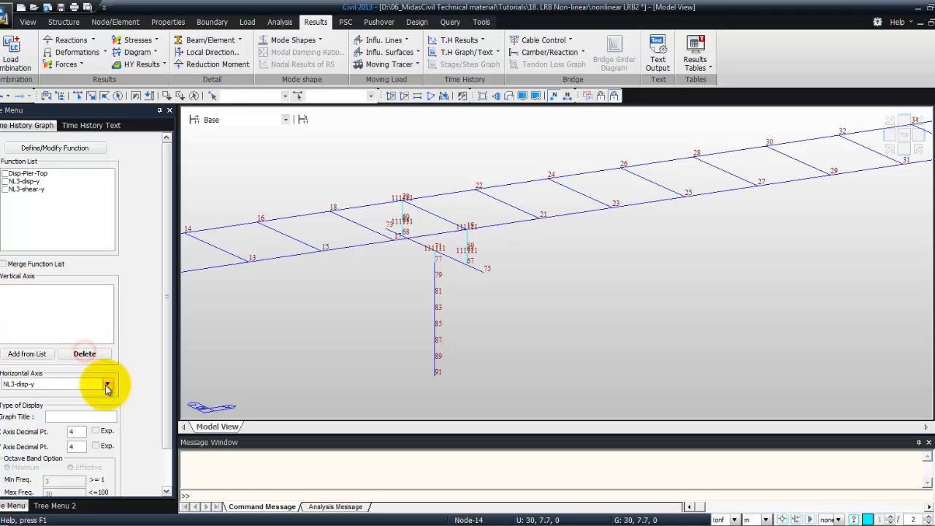
{"action": "left_click", "coordinate": [5, 174]}
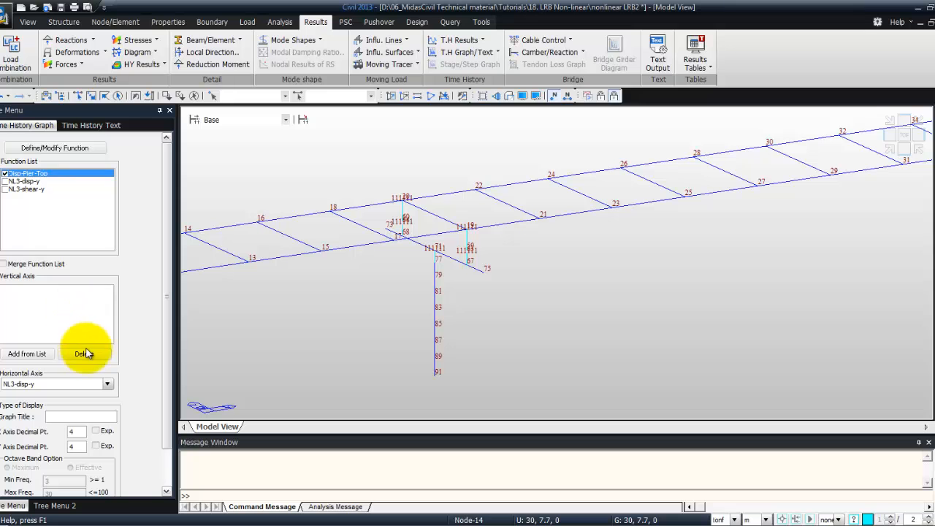
{"action": "left_click", "coordinate": [15, 353]}
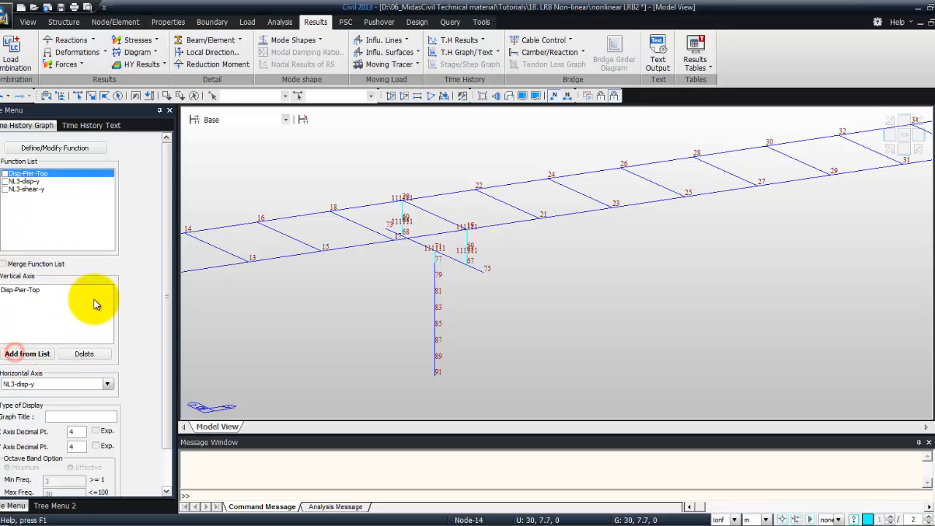
Set the horizontal axis to Time and Y axis decimals to 1, then plot and maximize the pier-top displacement graph
{"action": "left_click", "coordinate": [108, 386]}
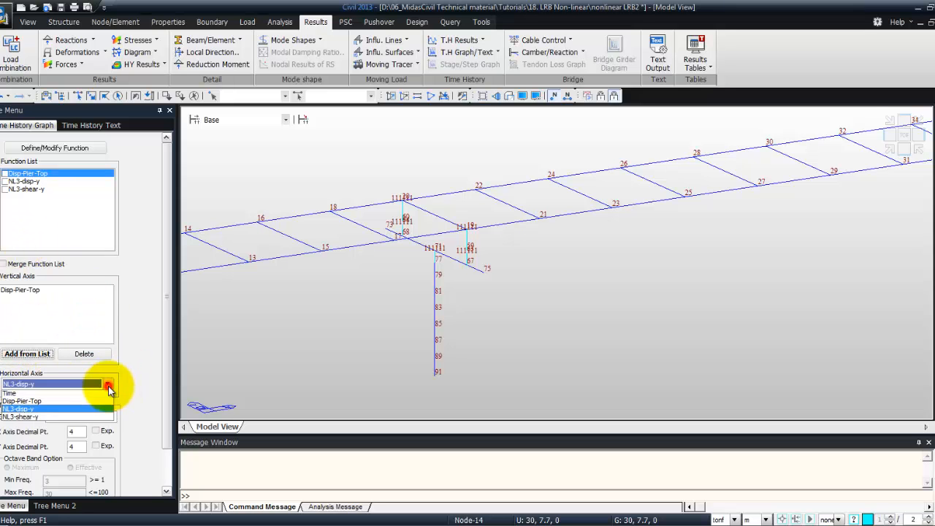
{"action": "left_click", "coordinate": [40, 395]}
{"action": "scroll", "coordinate": [161, 373], "scroll_direction": "down", "scroll_amount": 2}
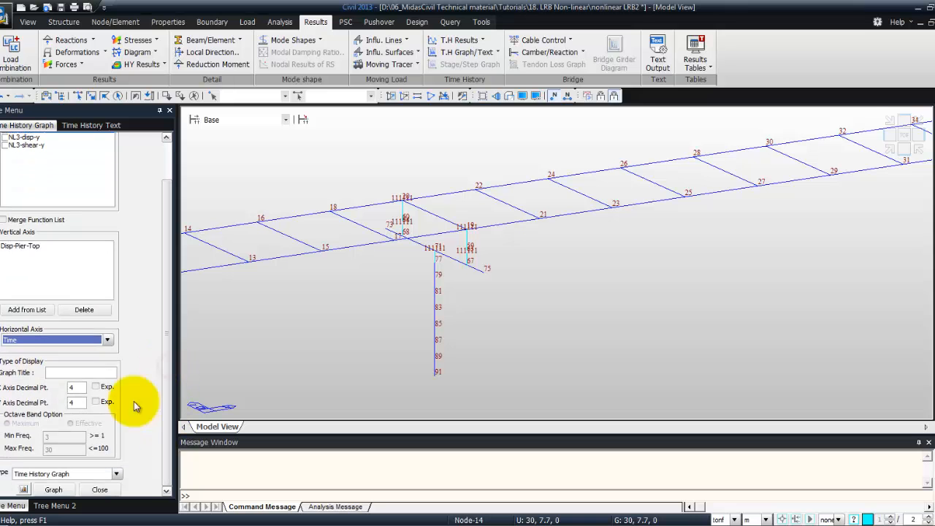
{"action": "double_click", "coordinate": [72, 403]}
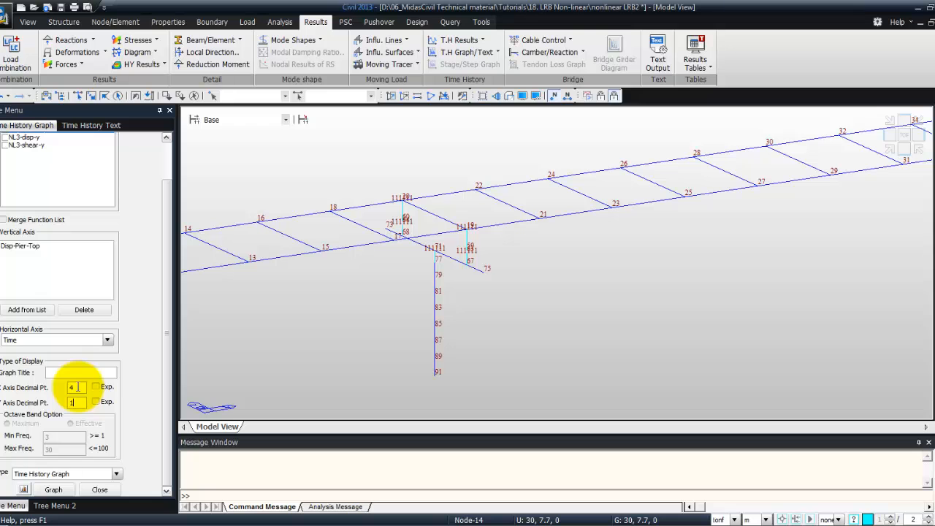
{"action": "left_click", "coordinate": [167, 380]}
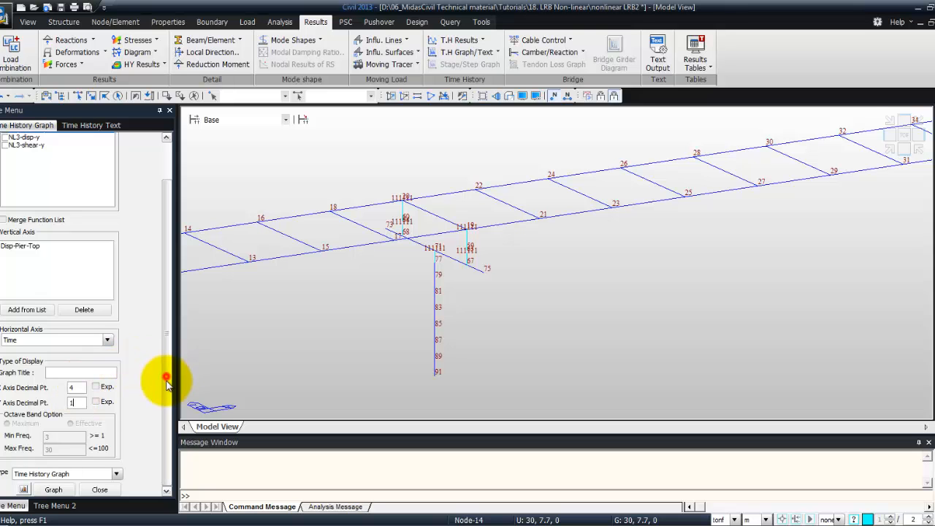
{"action": "left_click", "coordinate": [53, 490]}
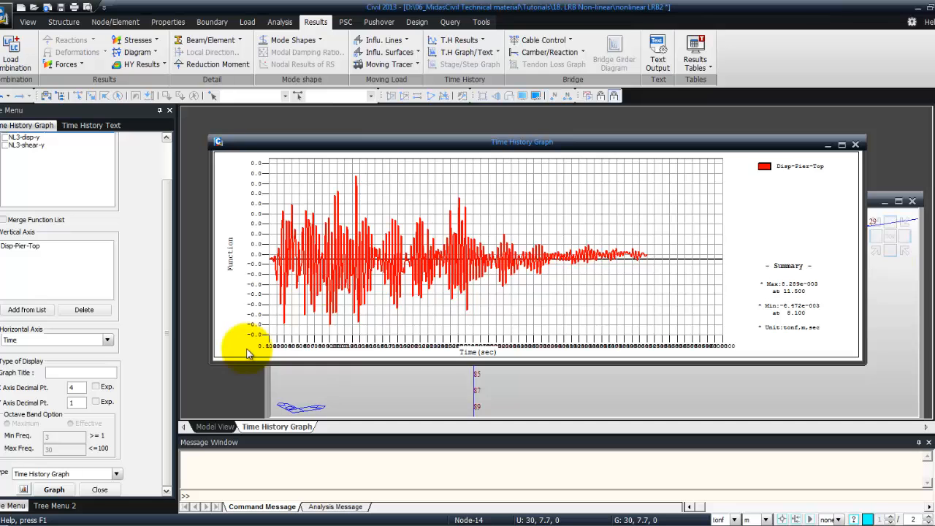
{"action": "left_click", "coordinate": [841, 145]}
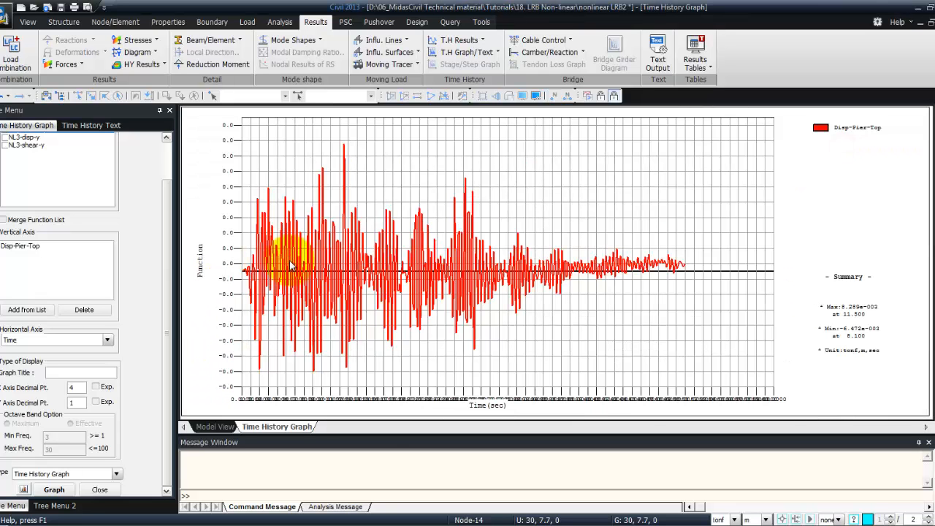